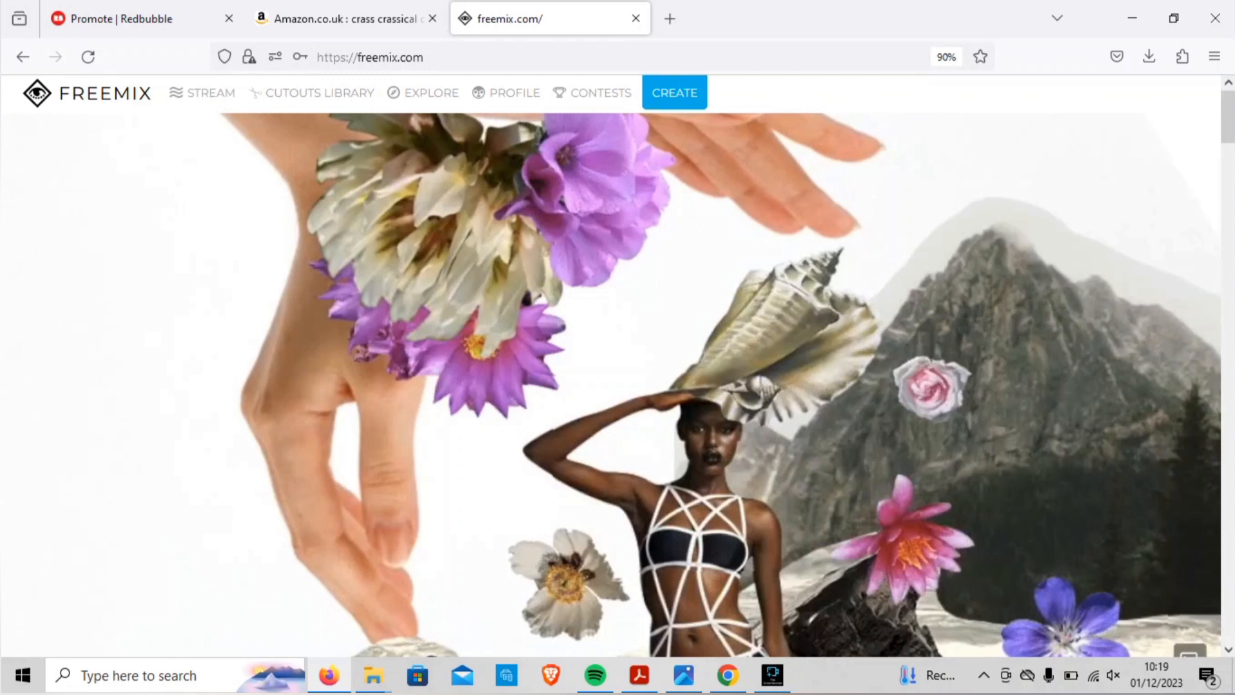
# Create a new collage and adjust its blank canvas to a slightly wider landscape format.
pyautogui.click(674, 93)
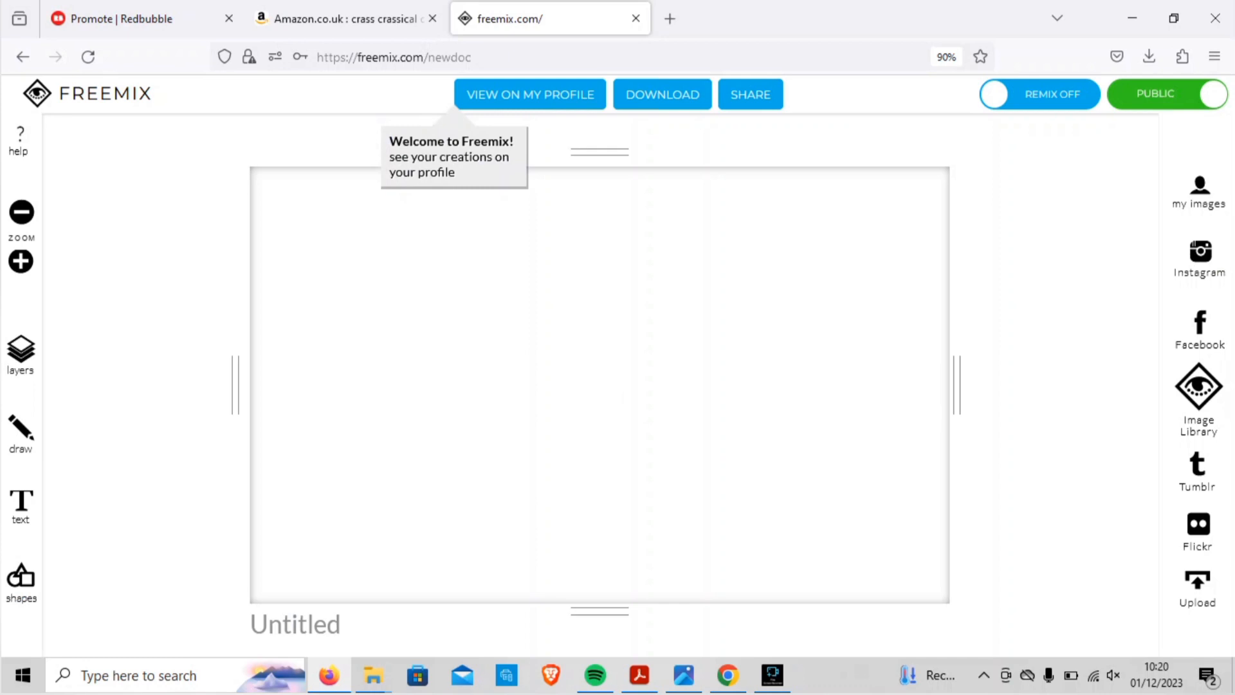
pyautogui.moveTo(957, 384); pyautogui.dragTo(927, 385)
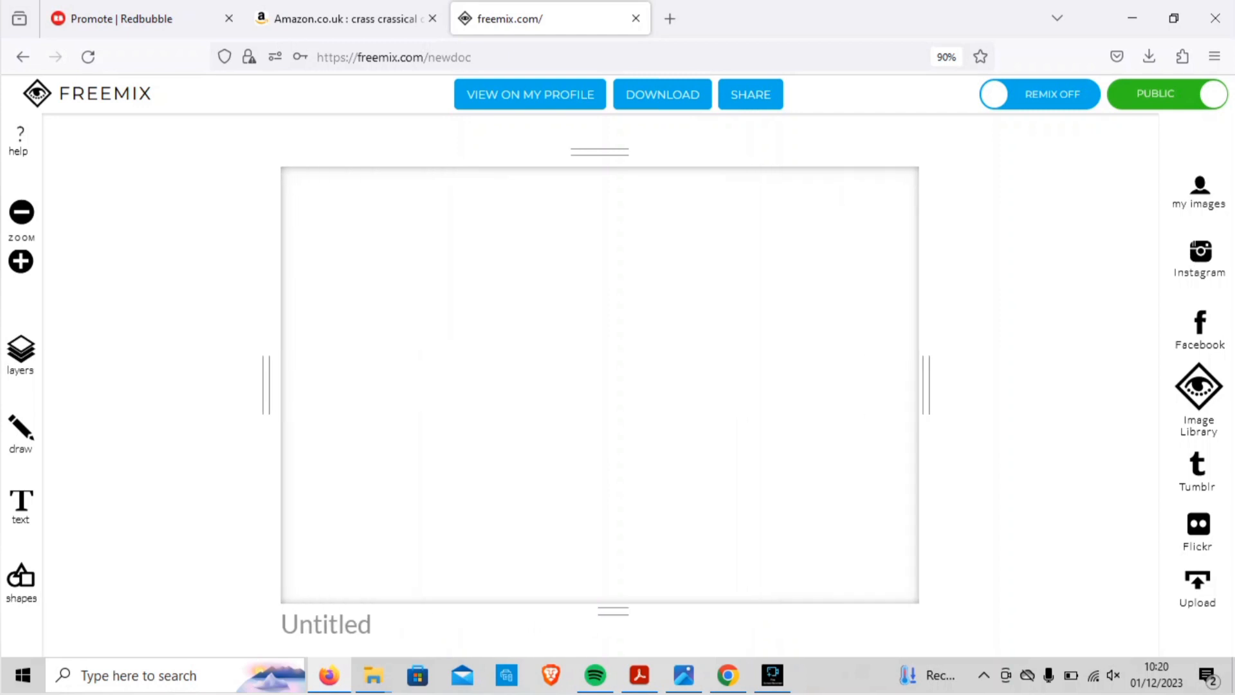
pyautogui.moveTo(926, 385); pyautogui.dragTo(928, 385)
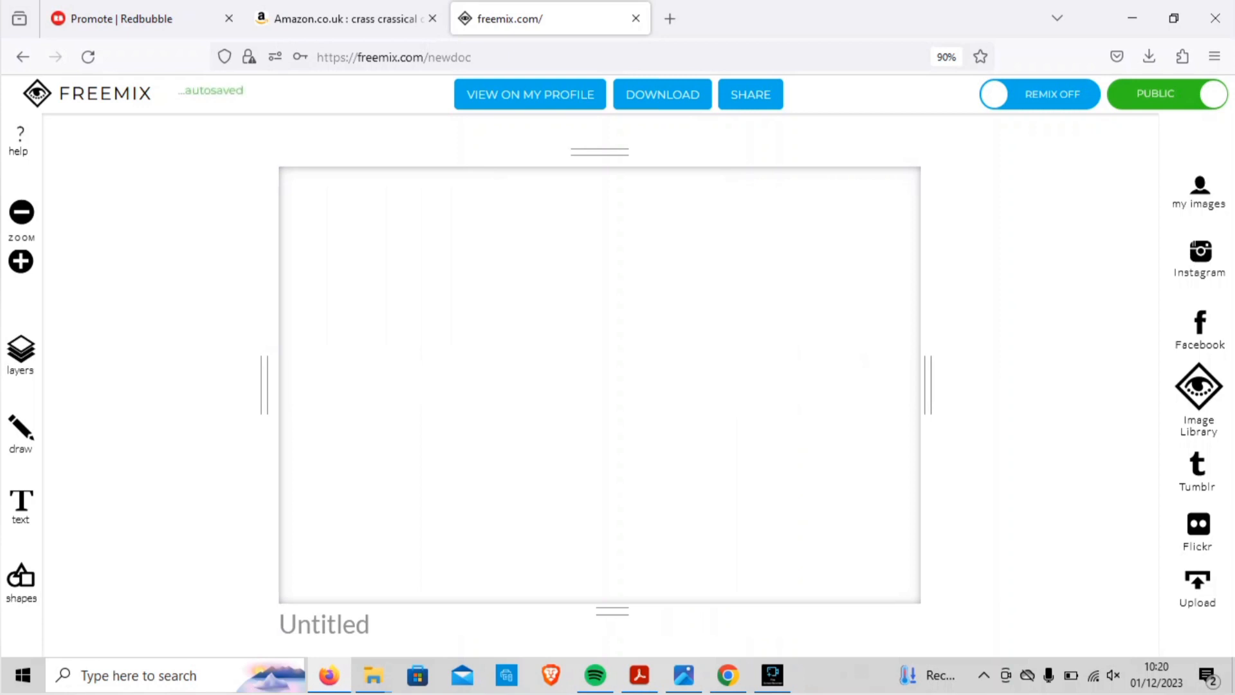
pyautogui.moveTo(612, 611)
pyautogui.mouseDown()
pyautogui.moveTo(612, 669)
pyautogui.moveTo(612, 612)
pyautogui.mouseUp()
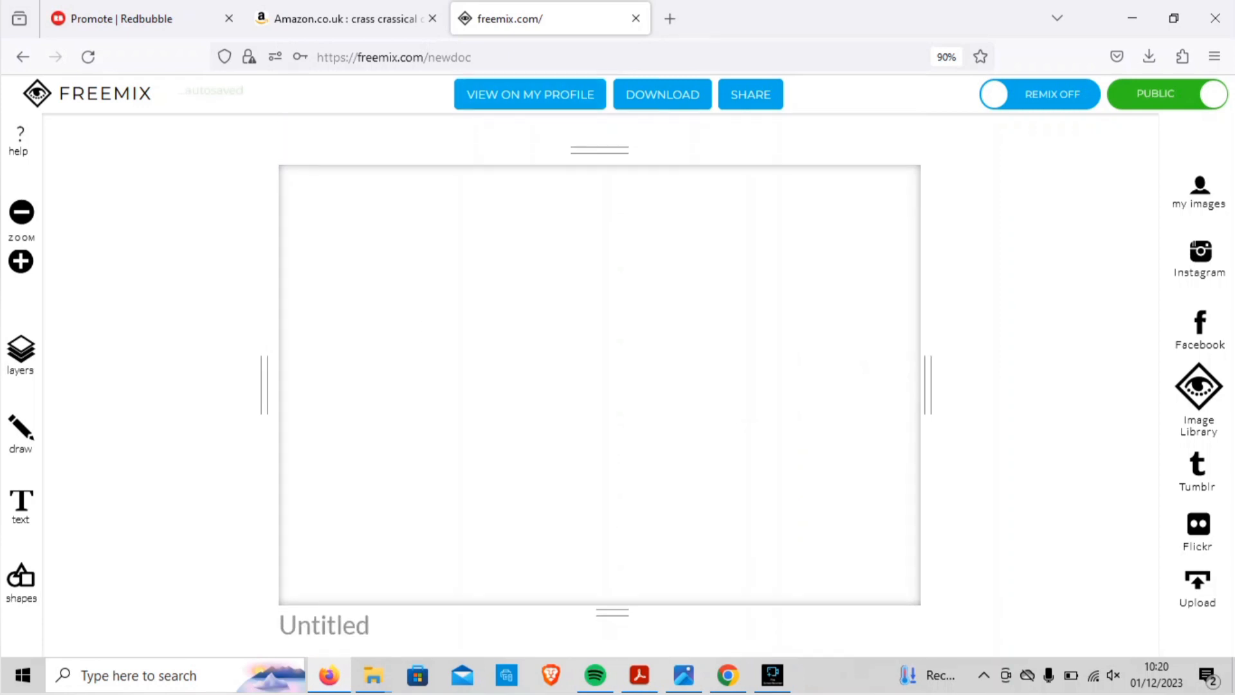
pyautogui.moveTo(928, 384); pyautogui.dragTo(987, 385)
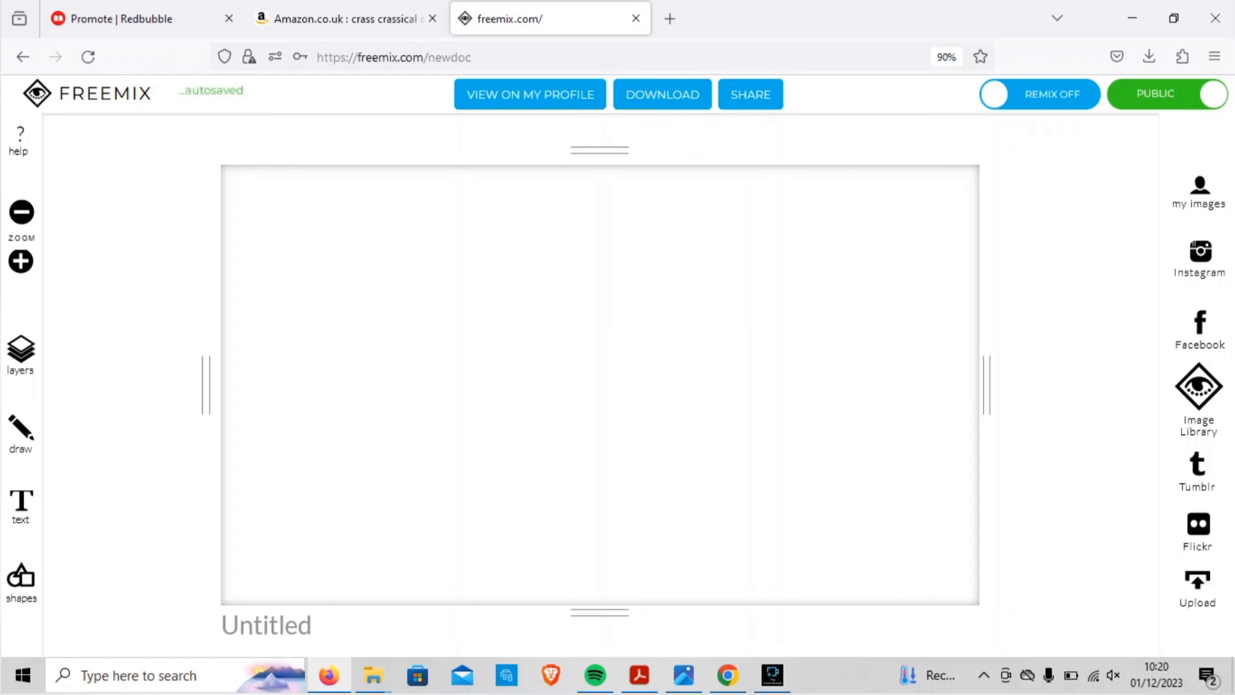
# Add the cutout of two running footballers in red and white shirts from the Image Library's random cutouts.
pyautogui.click(1198, 386)
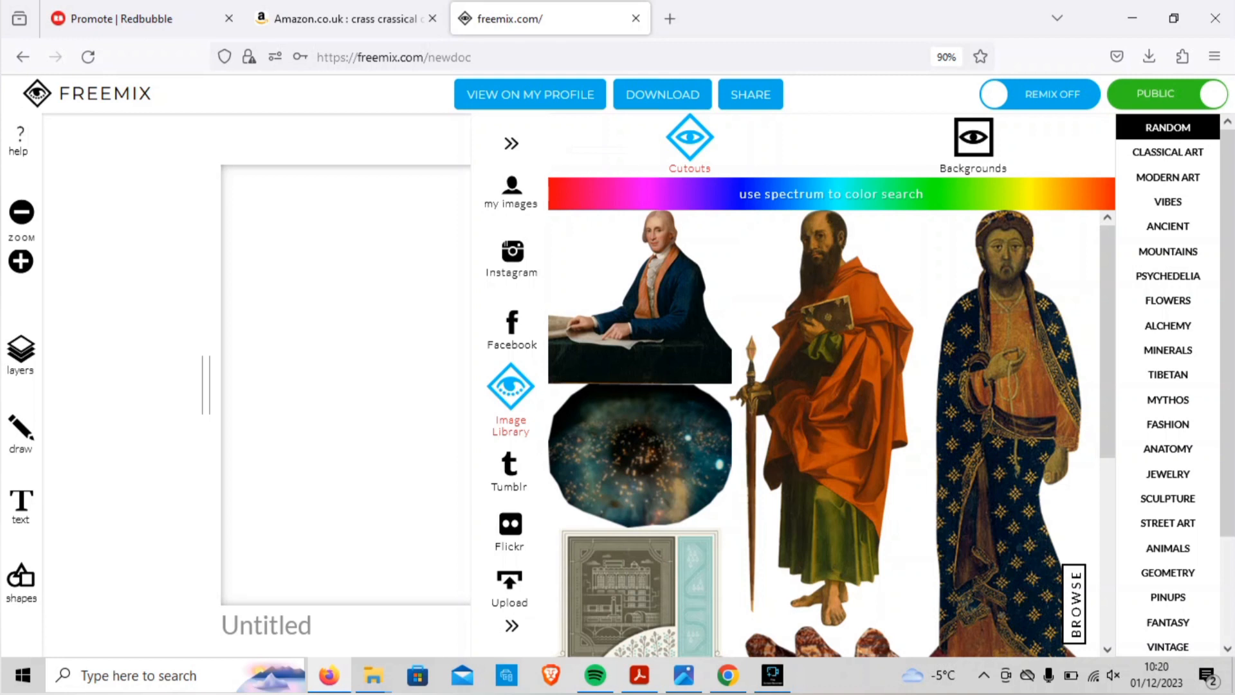
pyautogui.scroll(-5, 831, 432)
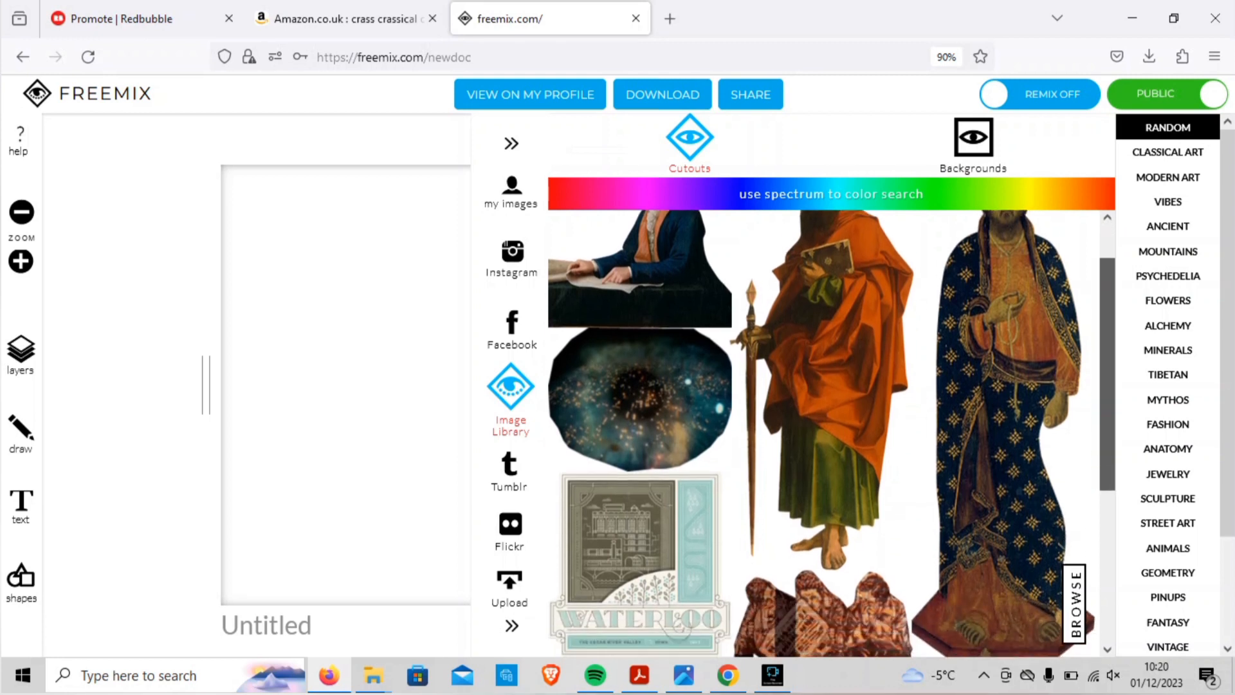
pyautogui.scroll(-2, 832, 433)
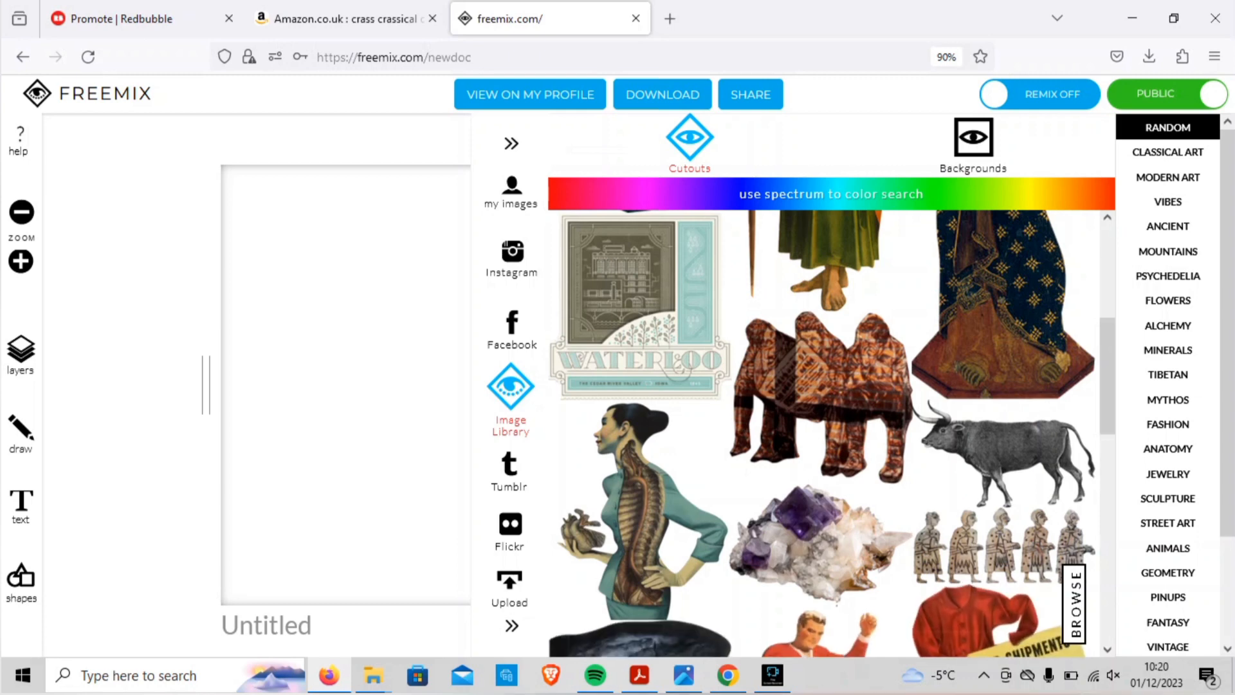
pyautogui.moveTo(1001, 476)
pyautogui.scroll(-5, 1001, 476)
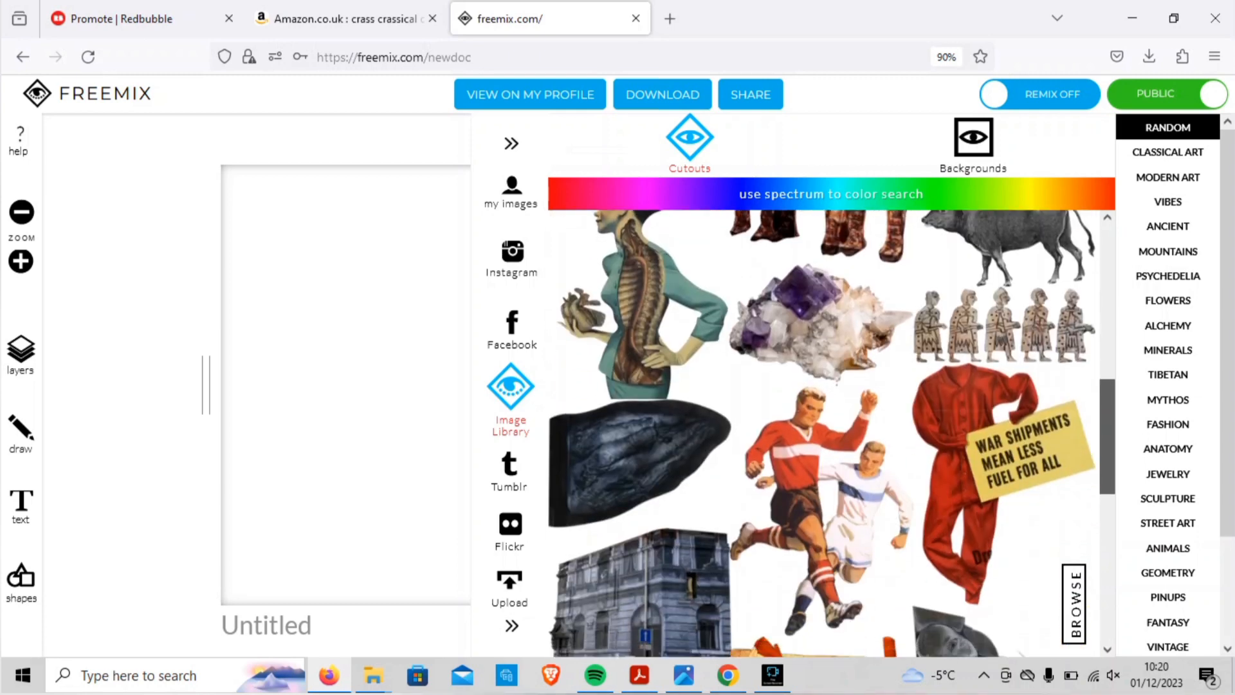
pyautogui.scroll(-1, 822, 433)
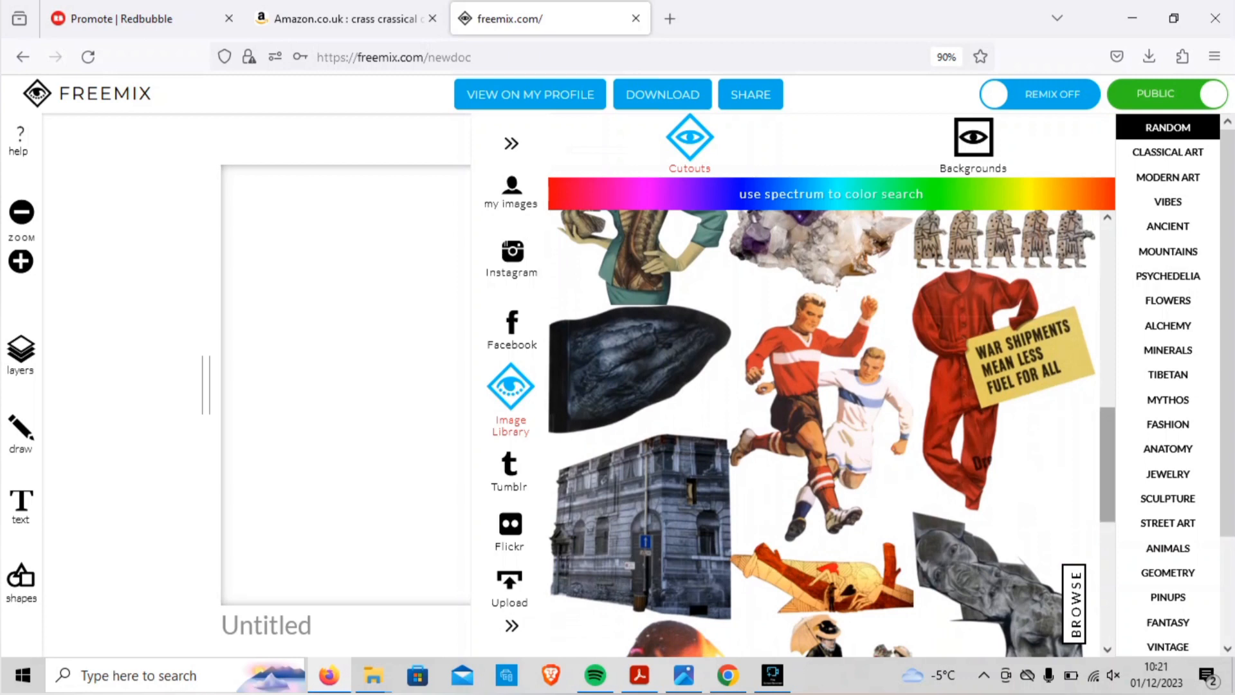
pyautogui.click(820, 411)
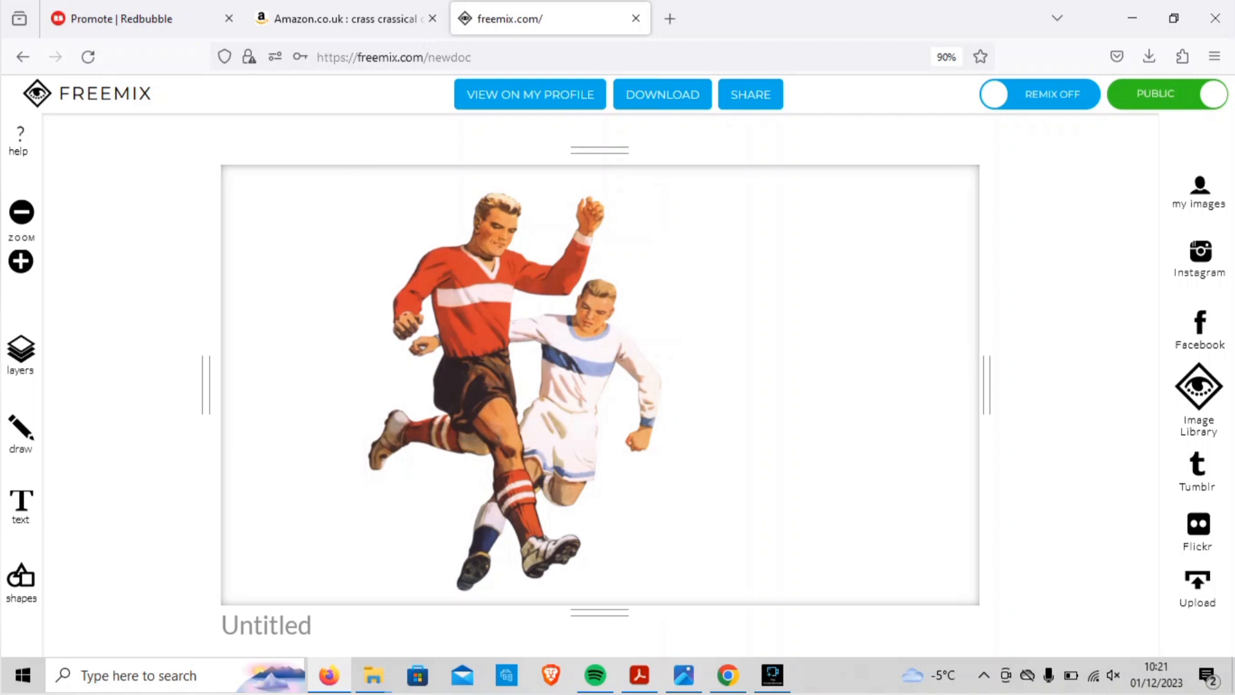
# Add the Image Library cutout of the seated woman with a parasol and a girl holding flowers to the collage.
pyautogui.click(1199, 389)
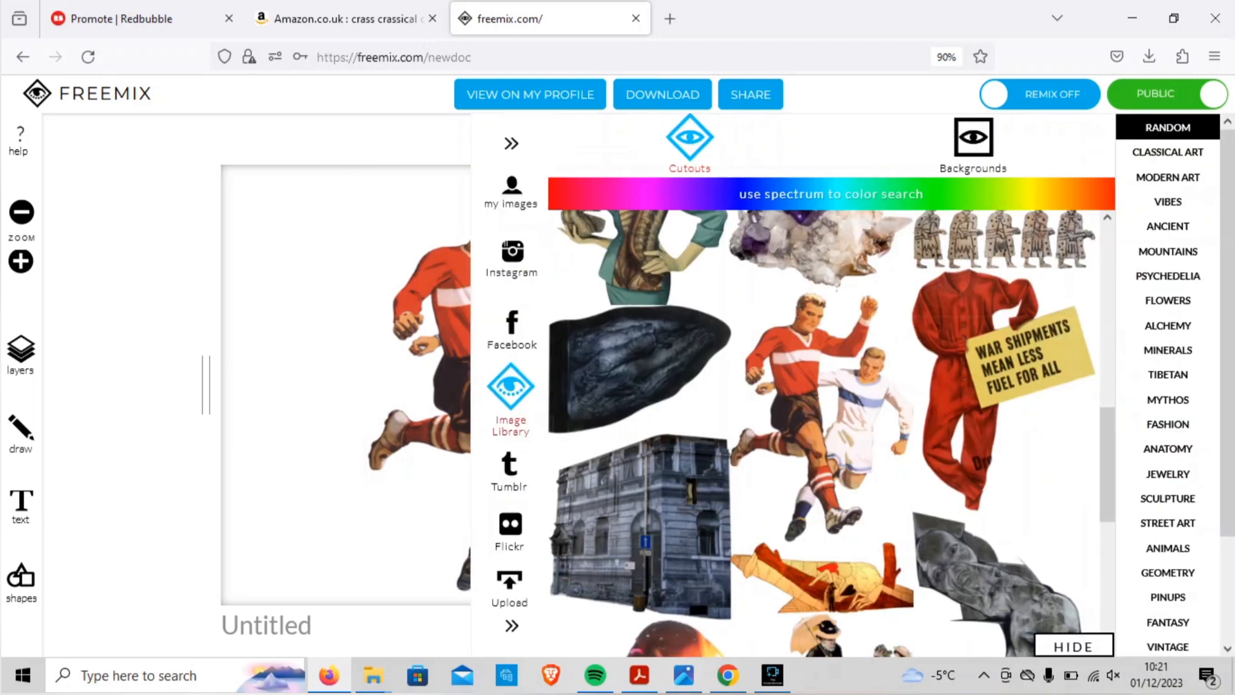
pyautogui.scroll(-3, 1002, 533)
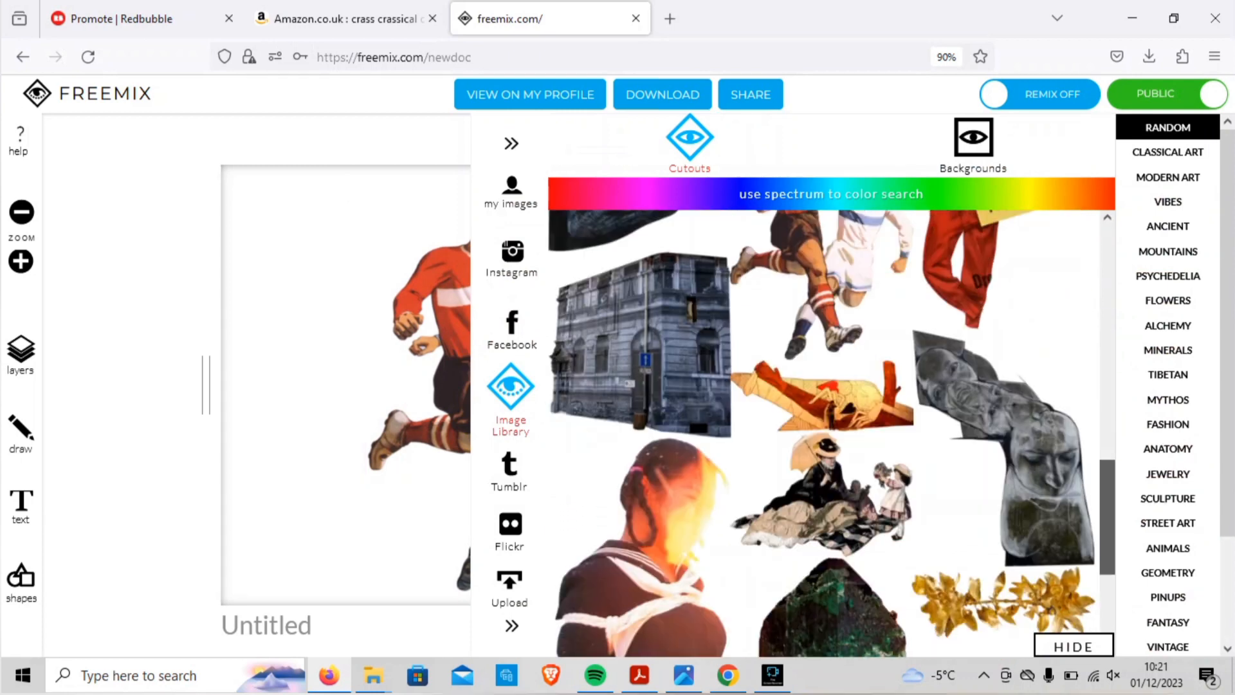
pyautogui.scroll(-2, 832, 433)
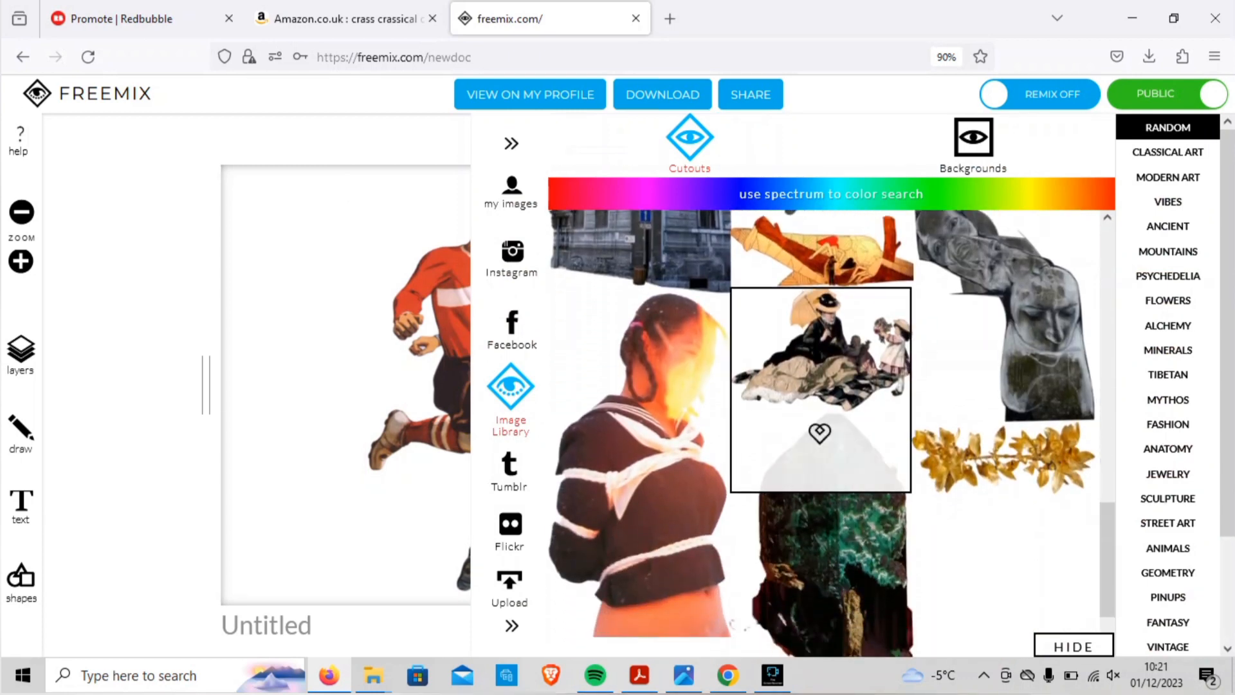
pyautogui.click(820, 399)
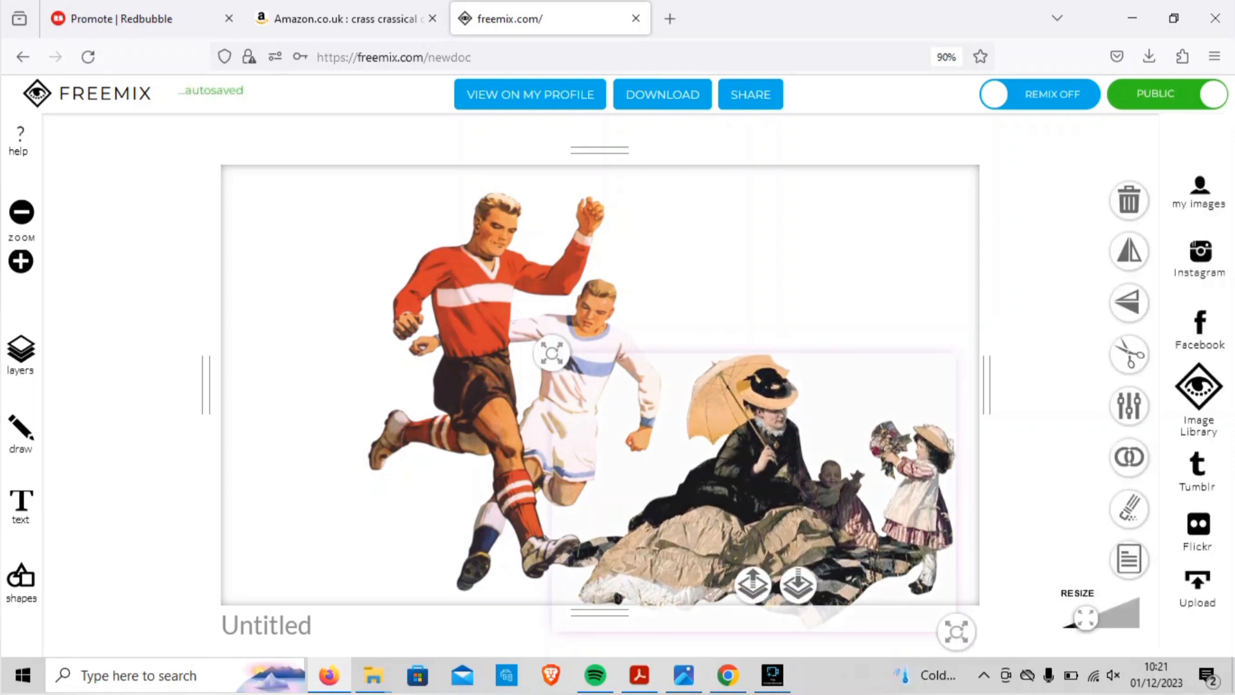
# Enlarge the parasol woman cutout and position it in the lower right part of the canvas, overlapping the footballers.
pyautogui.click(551, 352)
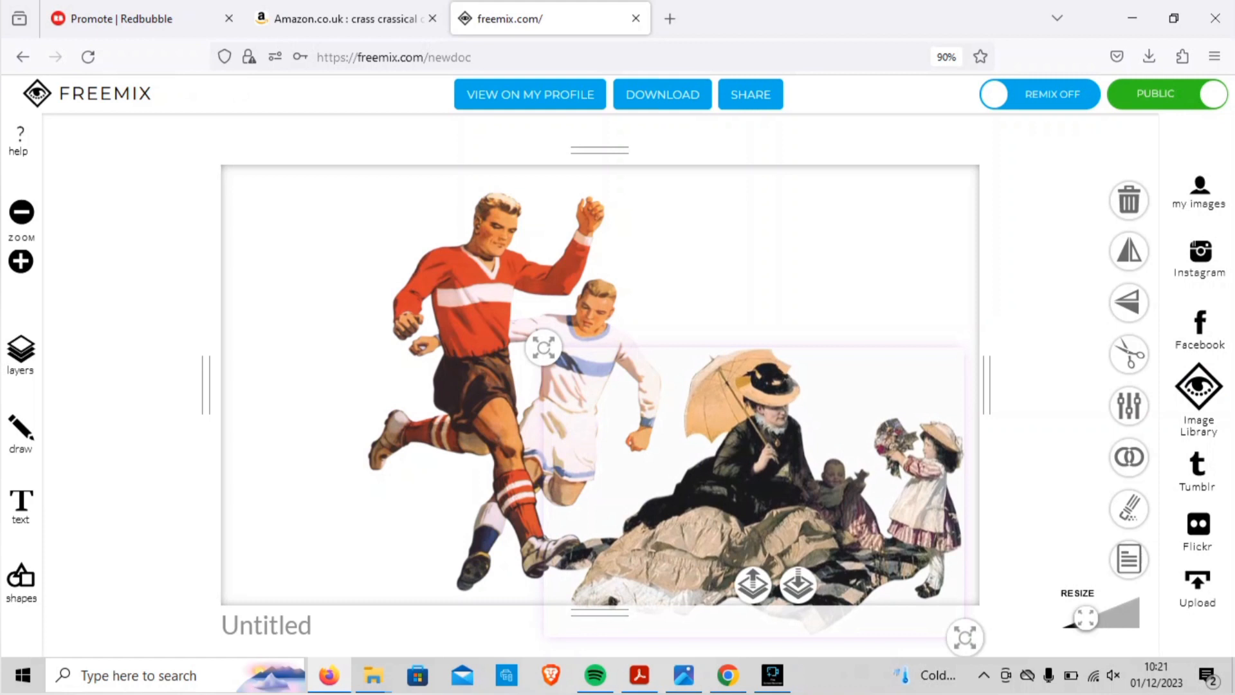
pyautogui.moveTo(544, 348); pyautogui.dragTo(480, 307)
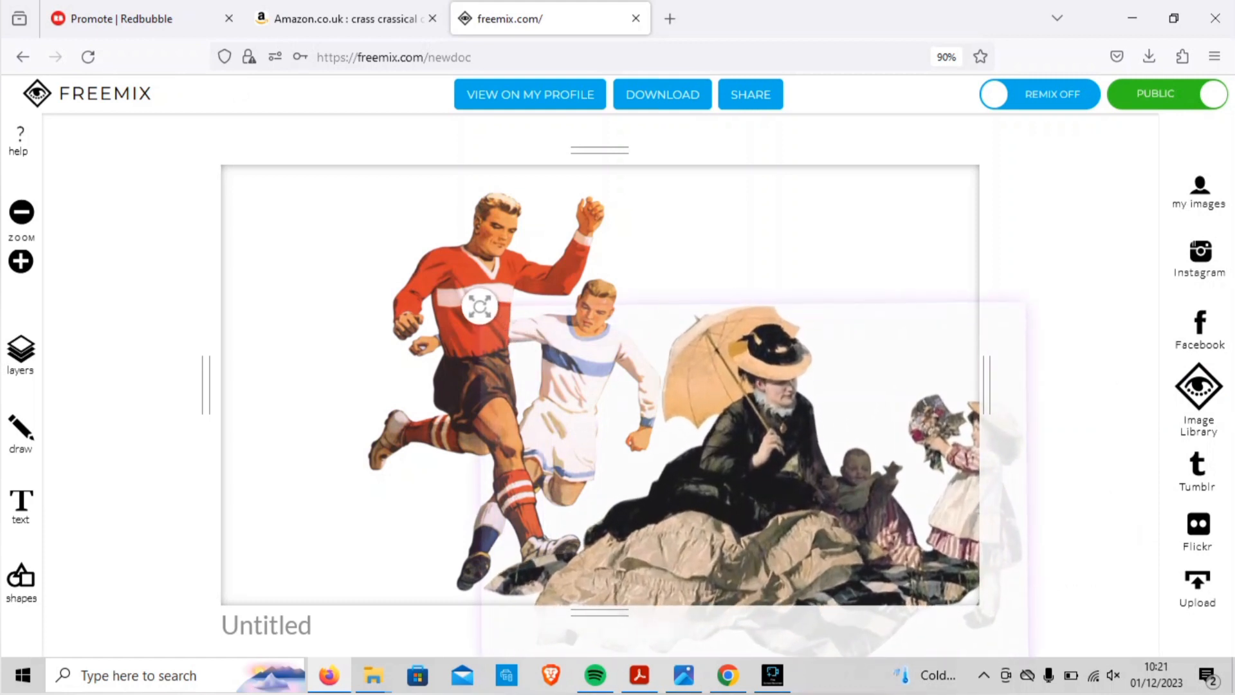
pyautogui.moveTo(708, 450); pyautogui.dragTo(656, 415)
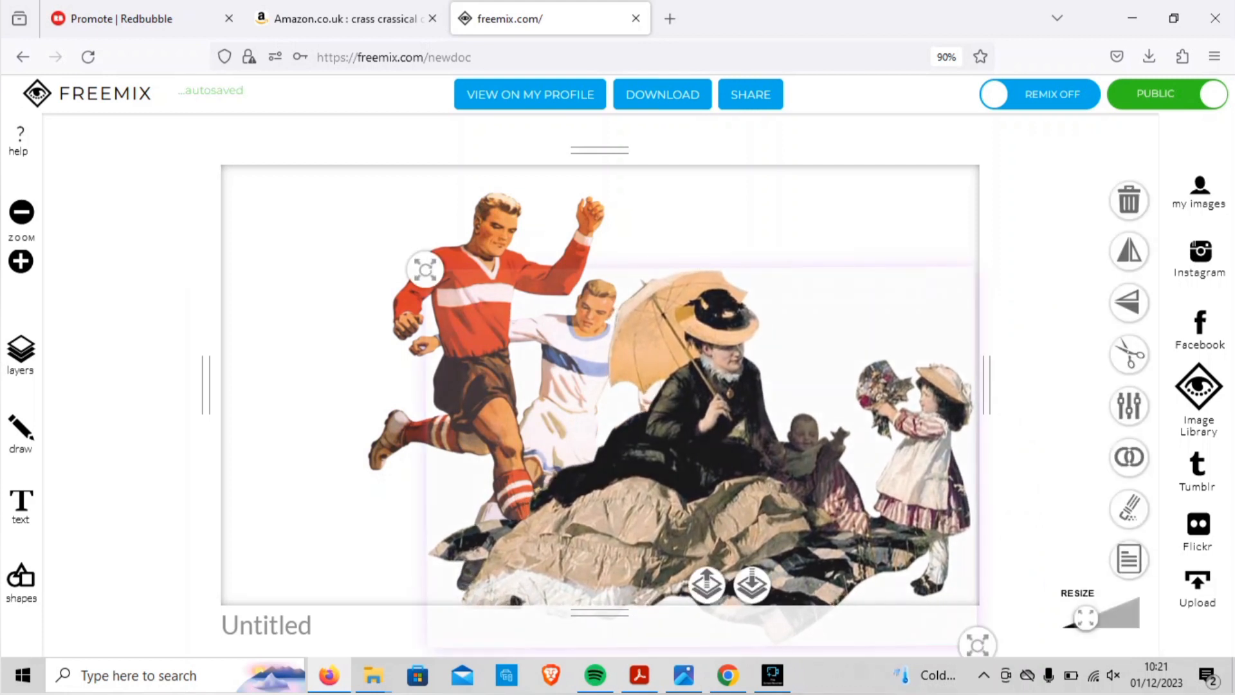
# Move the footballers up and left, clear of the parasol woman, and extend the canvas upward to make it taller.
pyautogui.click(496, 296)
pyautogui.moveTo(496, 296); pyautogui.dragTo(425, 264)
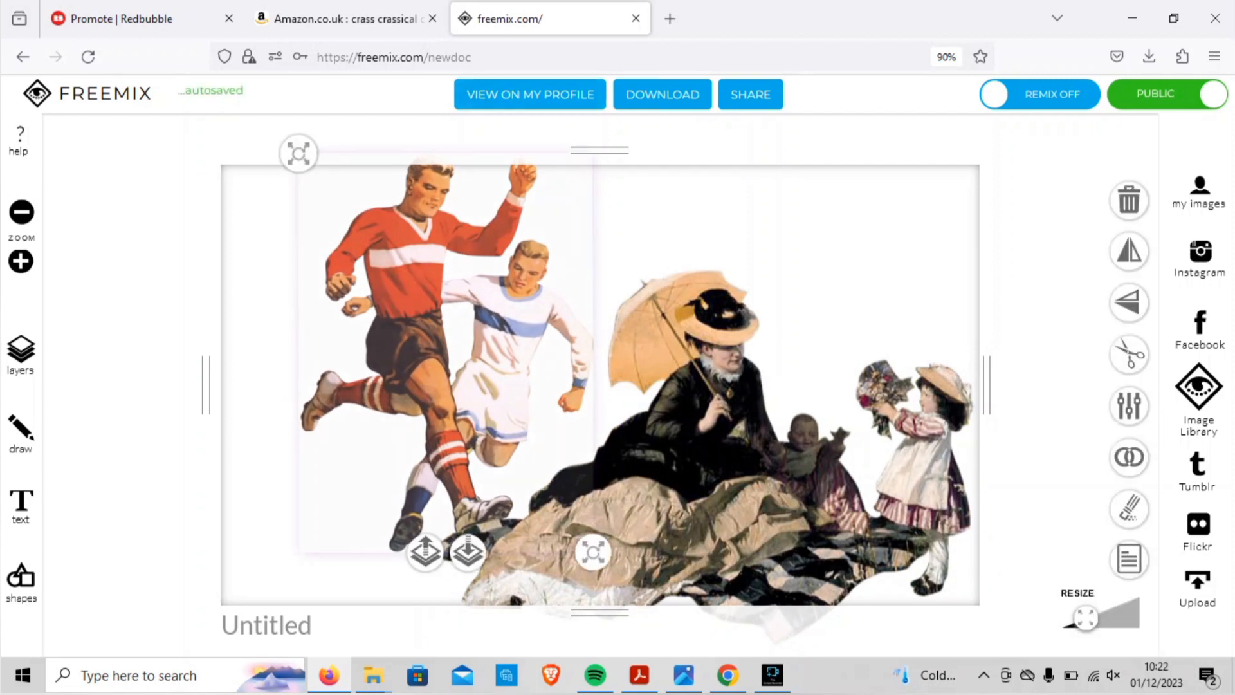
pyautogui.scroll(2, 601, 386)
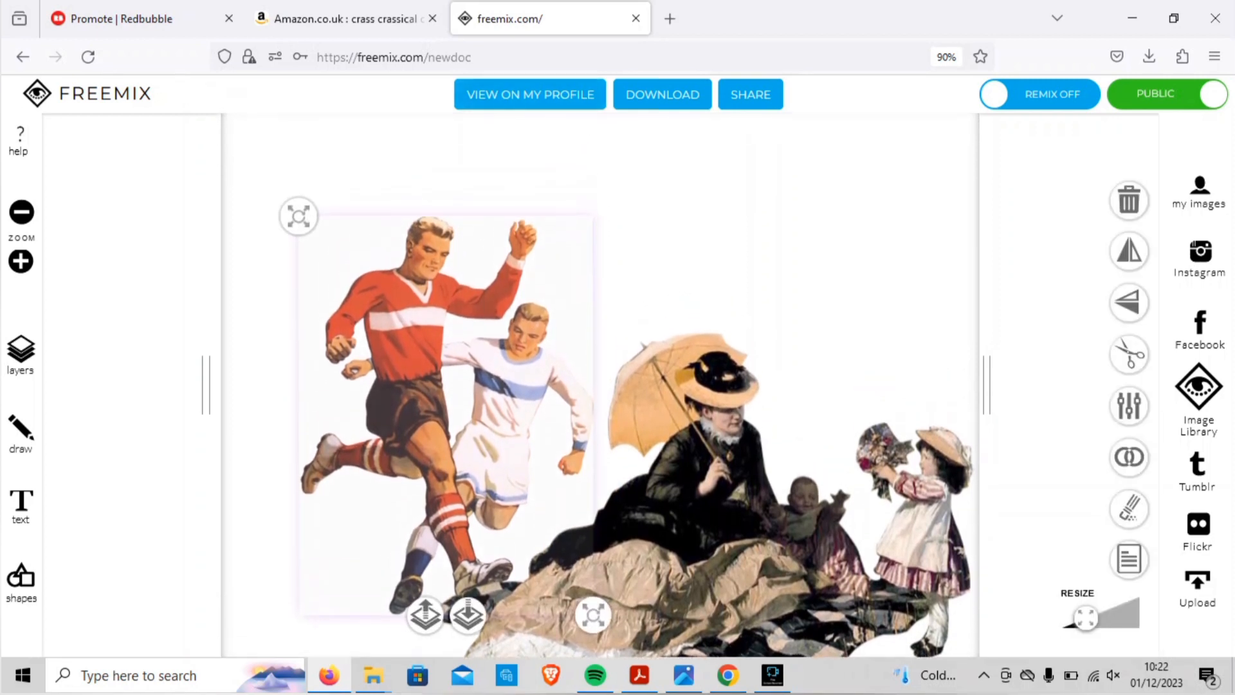
pyautogui.scroll(1, 637, 443)
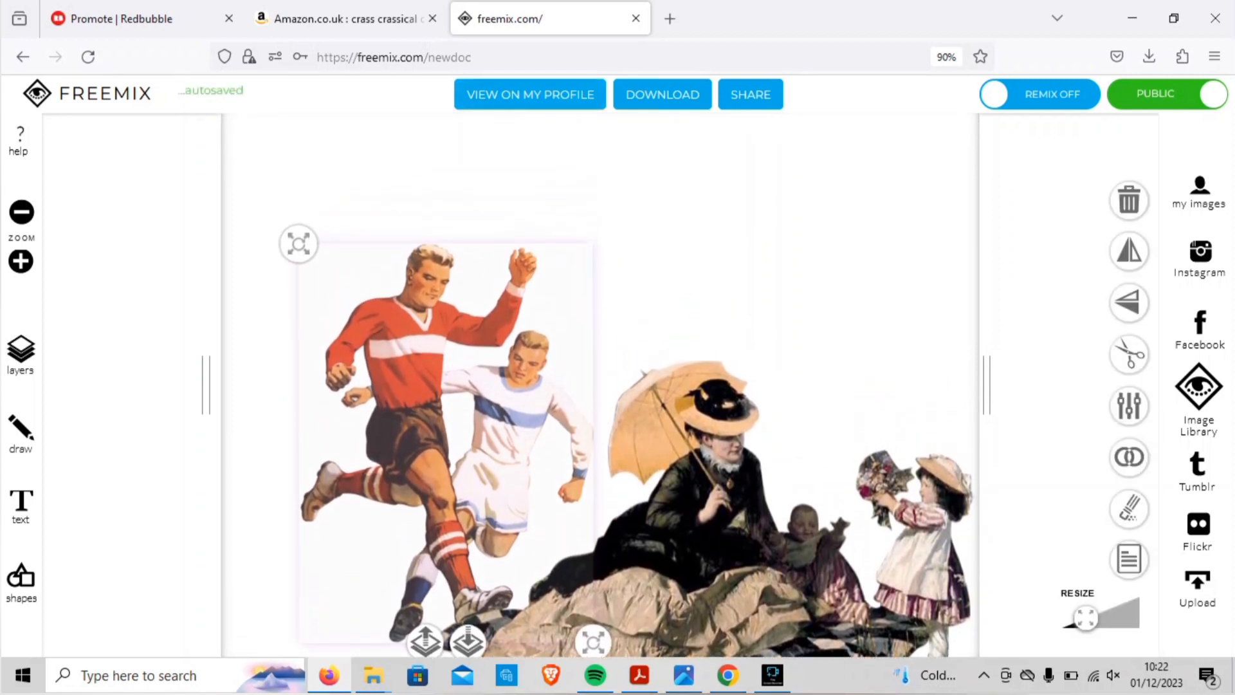
# Enlarge the footballers cutout and place it just behind the woman's parasol, with the whole canvas in view and nothing selected.
pyautogui.moveTo(1086, 617); pyautogui.dragTo(1121, 611)
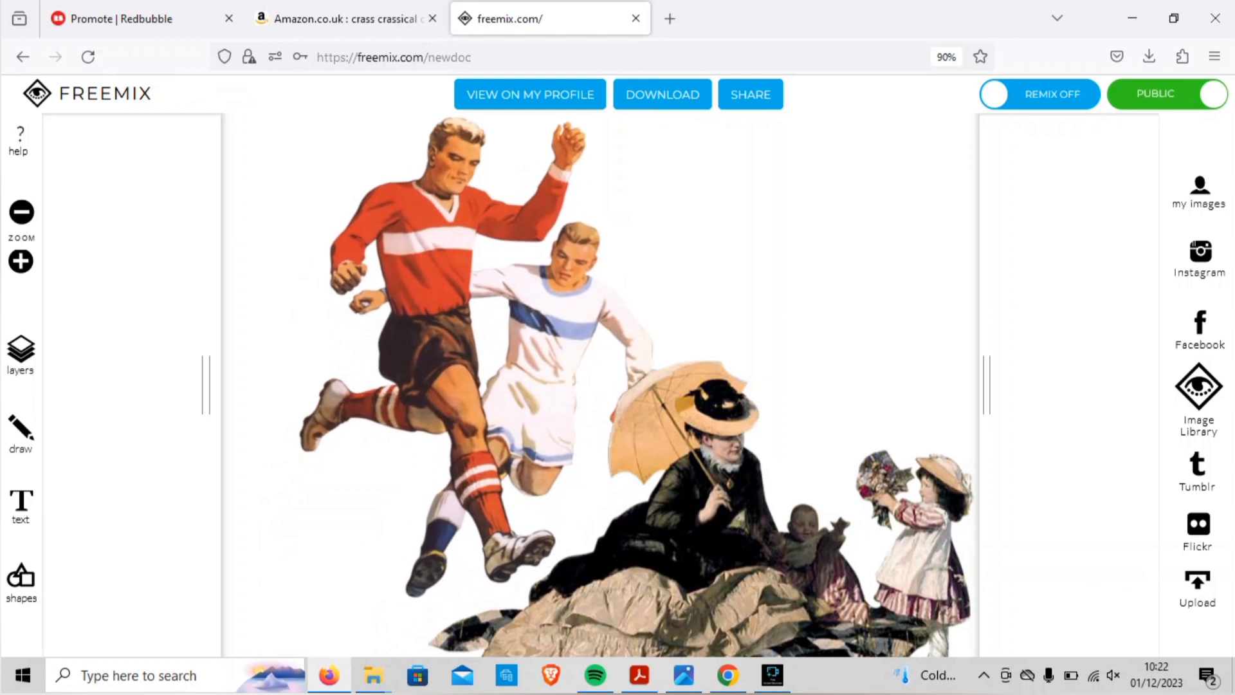
pyautogui.click(476, 360)
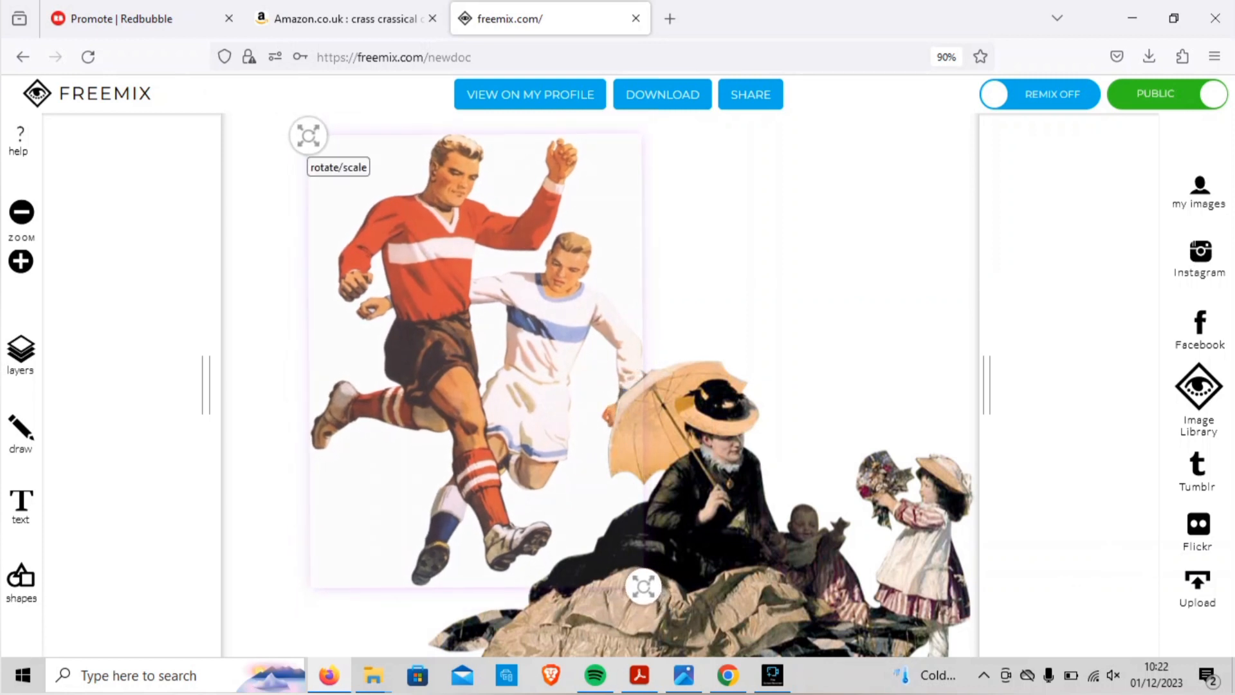
pyautogui.moveTo(308, 136)
pyautogui.mouseDown()
pyautogui.moveTo(364, 96)
pyautogui.moveTo(399, 90)
pyautogui.moveTo(296, 116)
pyautogui.mouseUp()
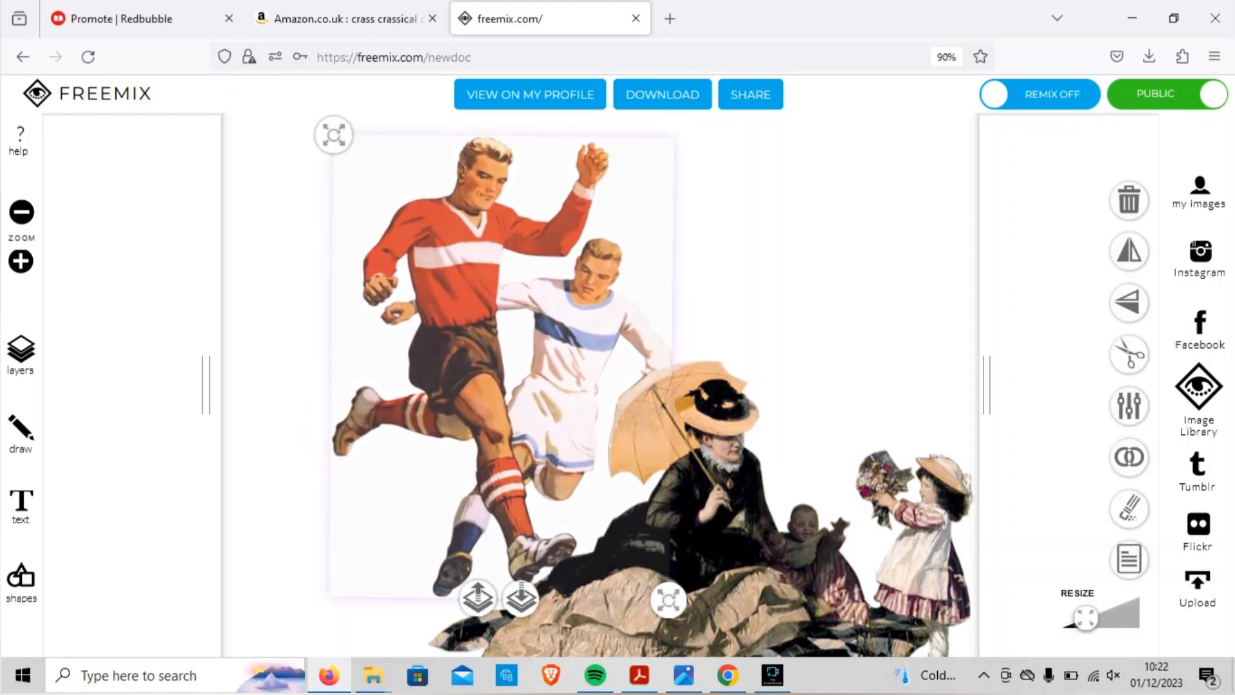
pyautogui.click(21, 211)
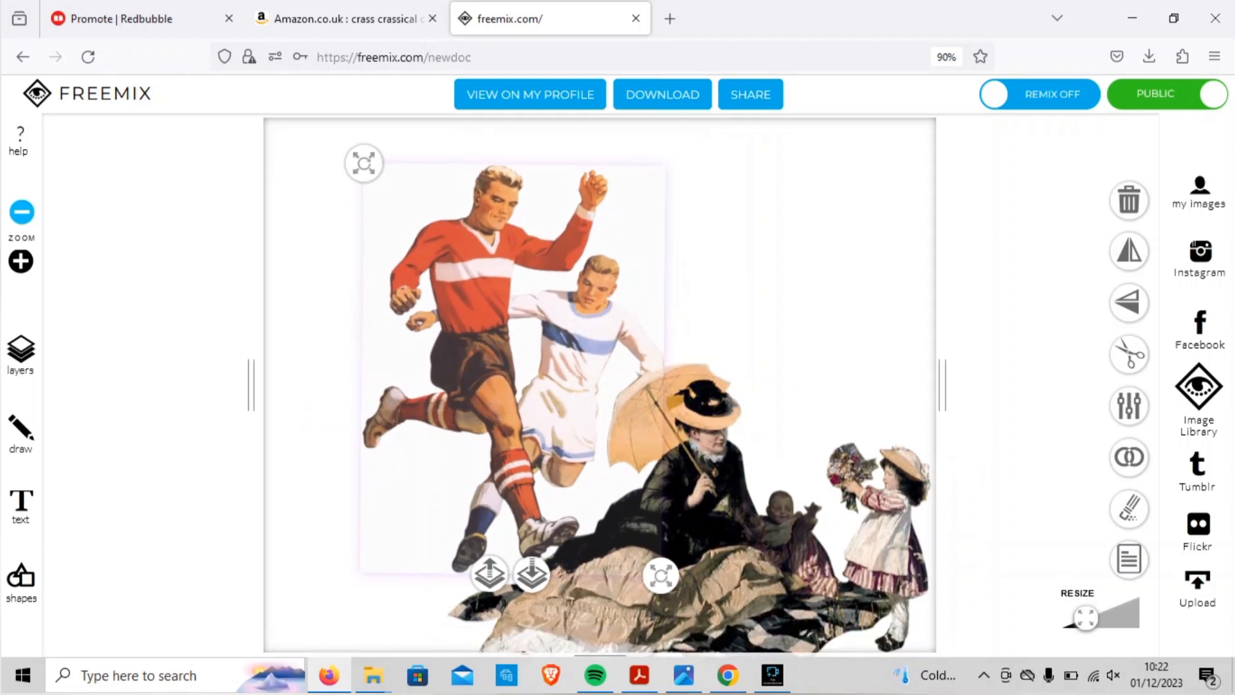
pyautogui.press('Escape')
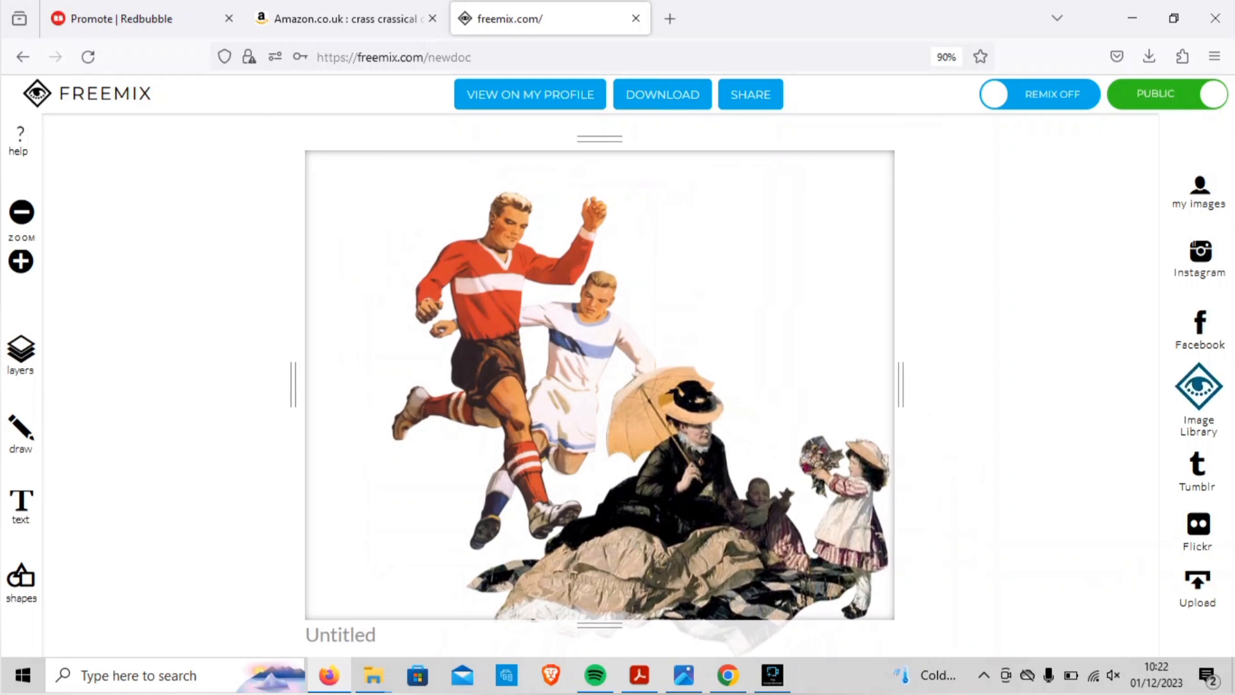
# Add the Image Library cutout of the woman on a wooden chair, mirrored horizontally and placed behind the girl holding flowers.
pyautogui.click(1198, 386)
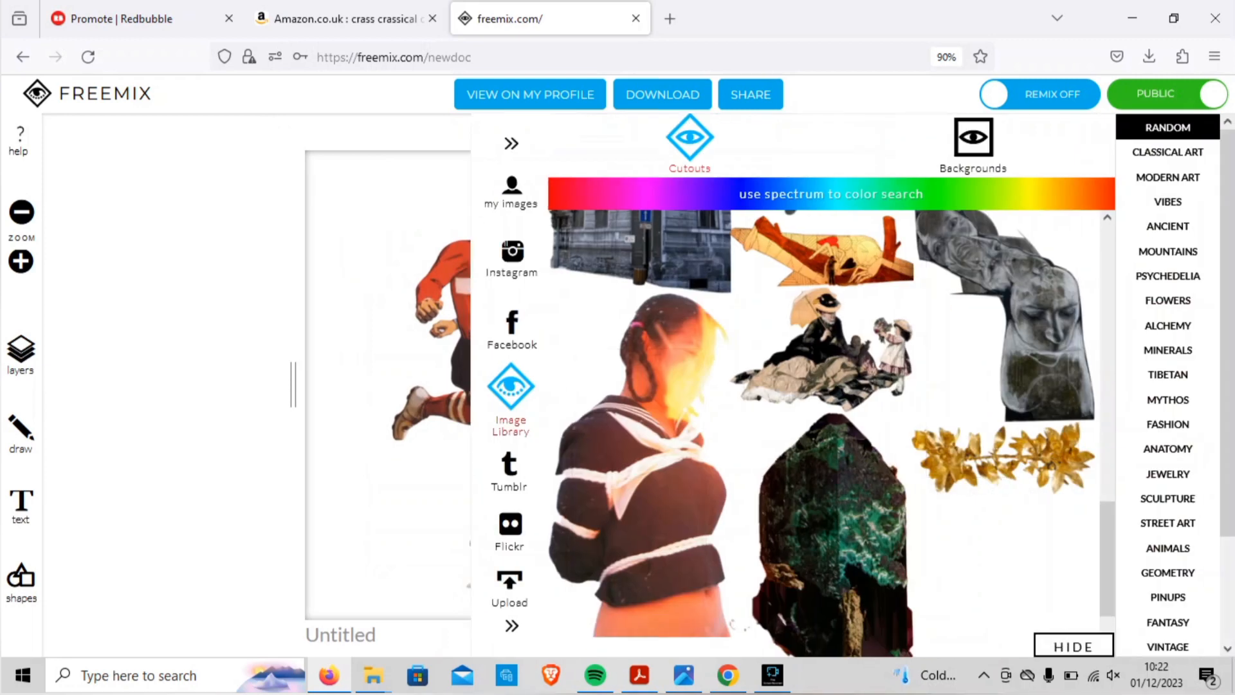
pyautogui.scroll(-3, 830, 431)
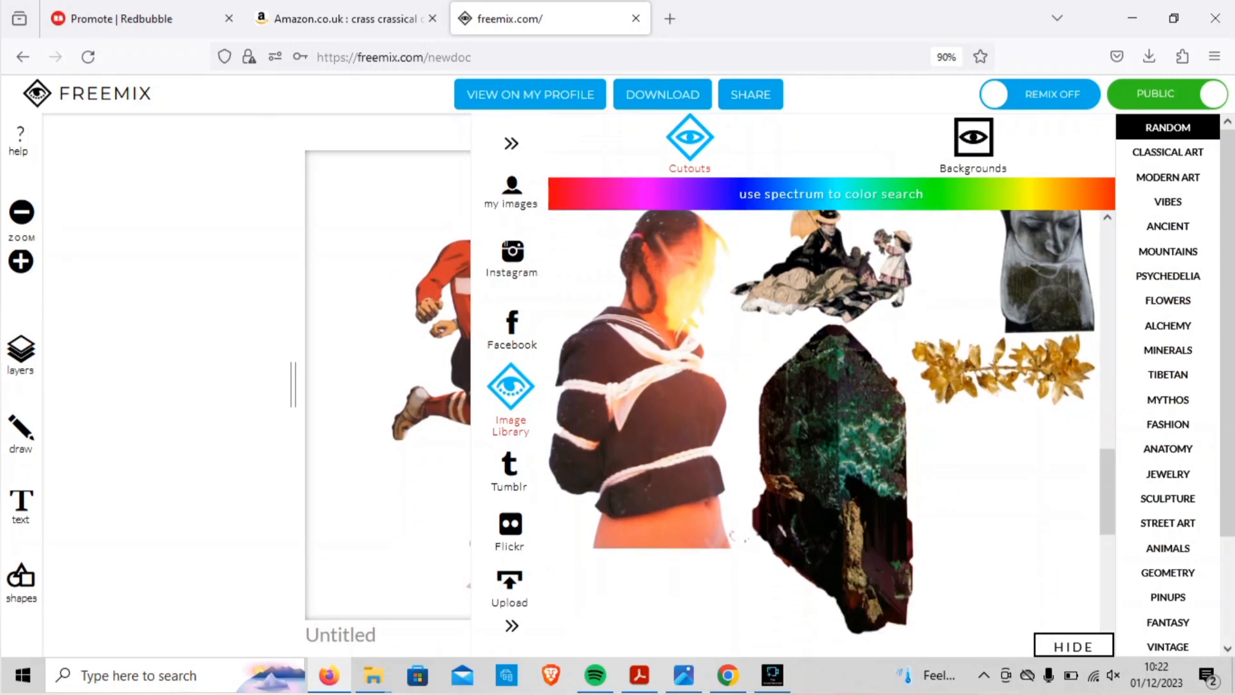
pyautogui.scroll(-5, 830, 431)
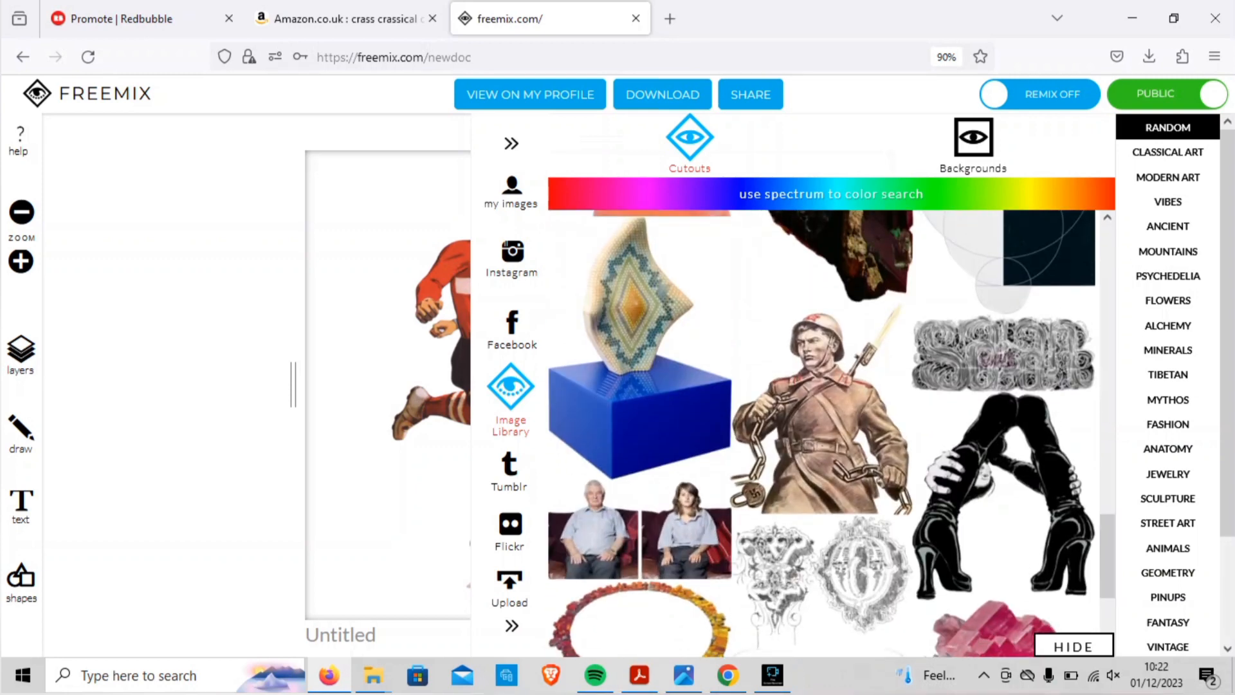
pyautogui.scroll(-3, 830, 431)
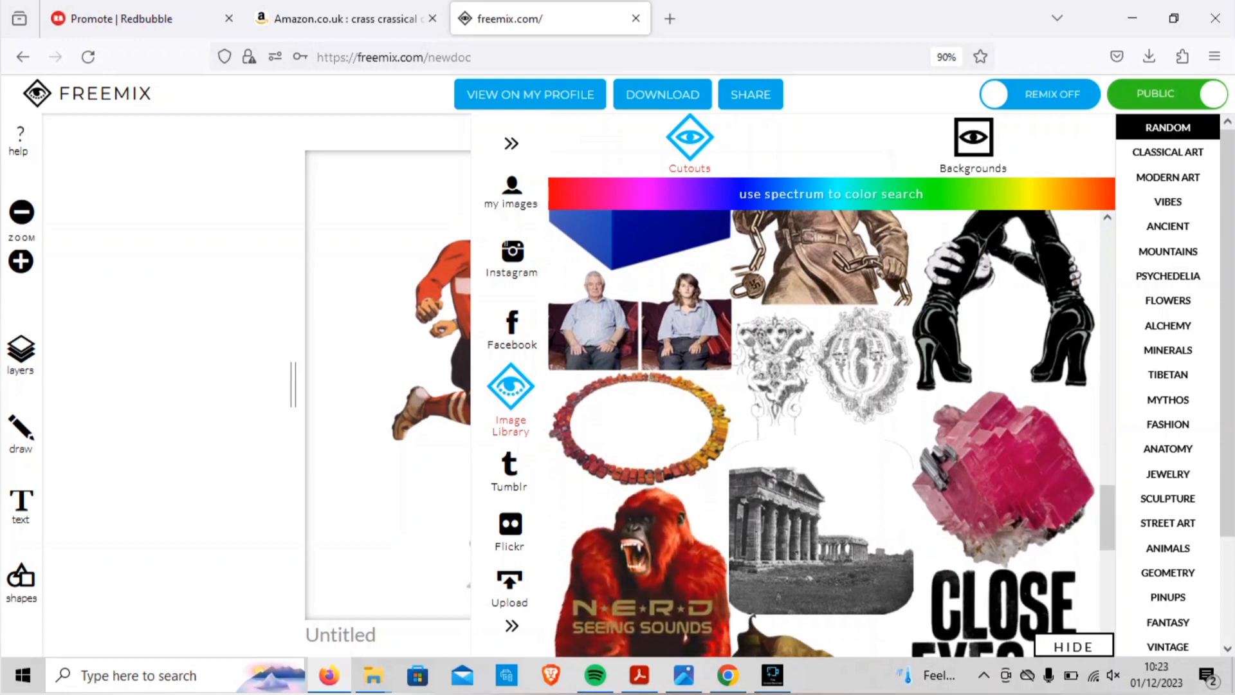
pyautogui.scroll(-5, 1004, 489)
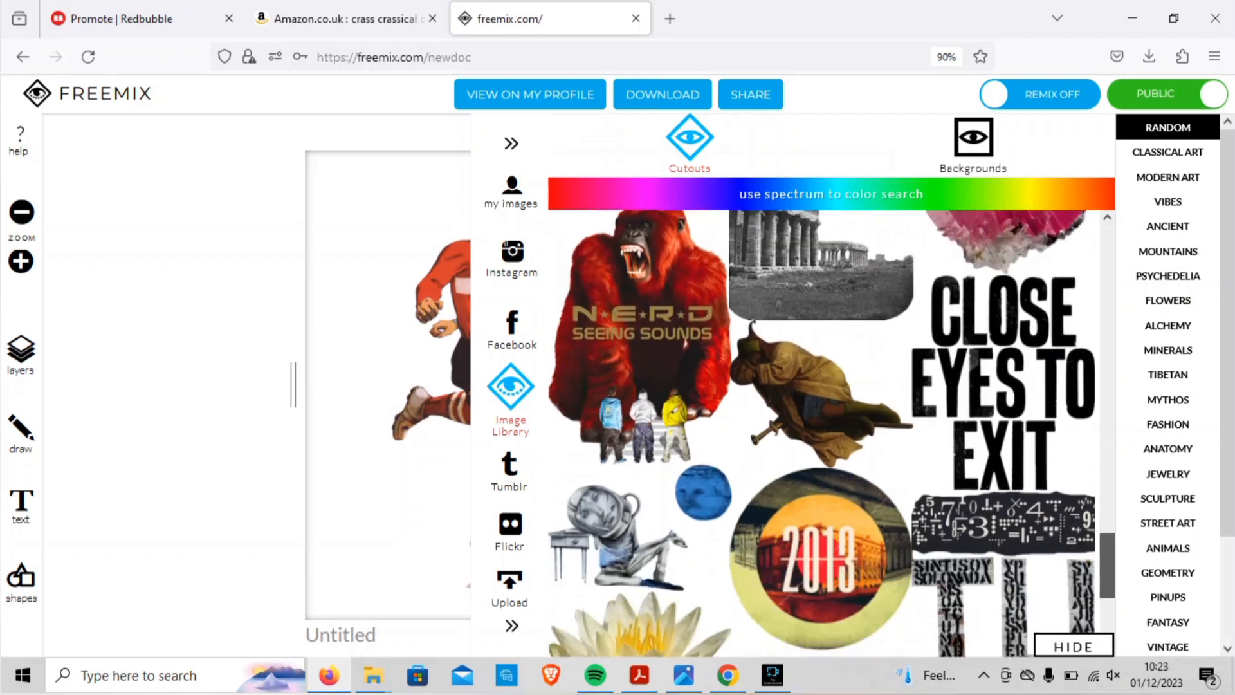
pyautogui.scroll(1, 823, 433)
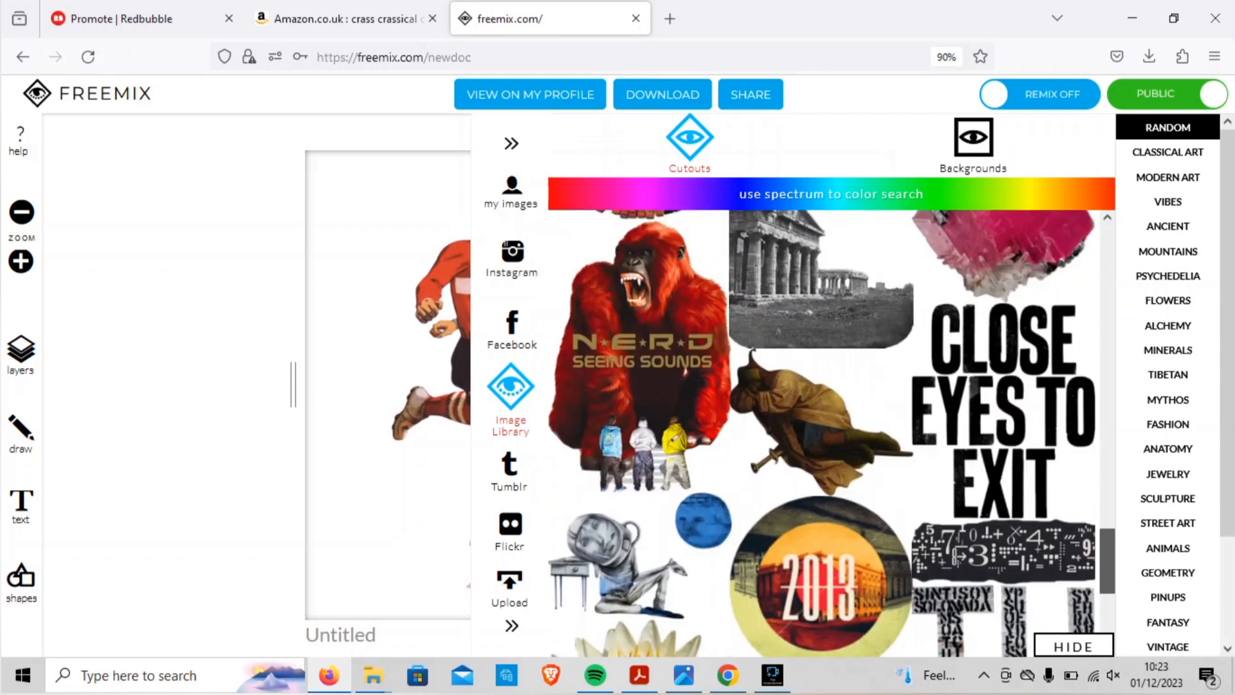
pyautogui.scroll(-3, 822, 433)
pyautogui.scroll(-2, 822, 433)
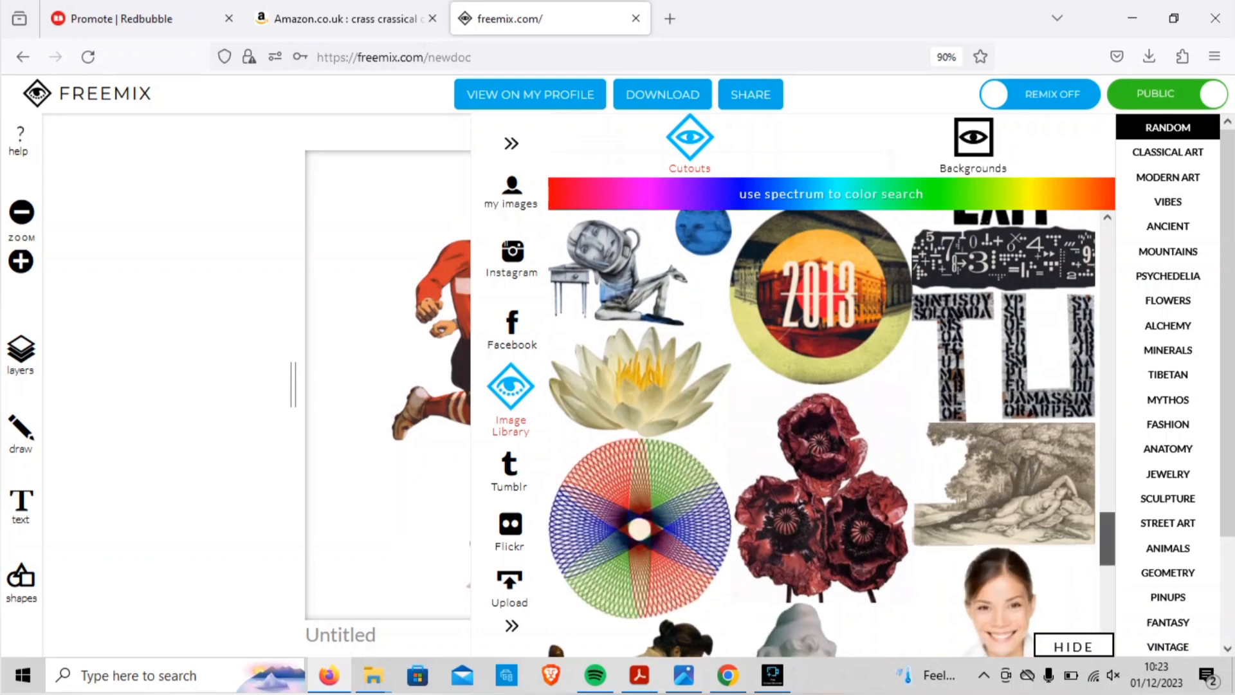
pyautogui.scroll(-5, 822, 433)
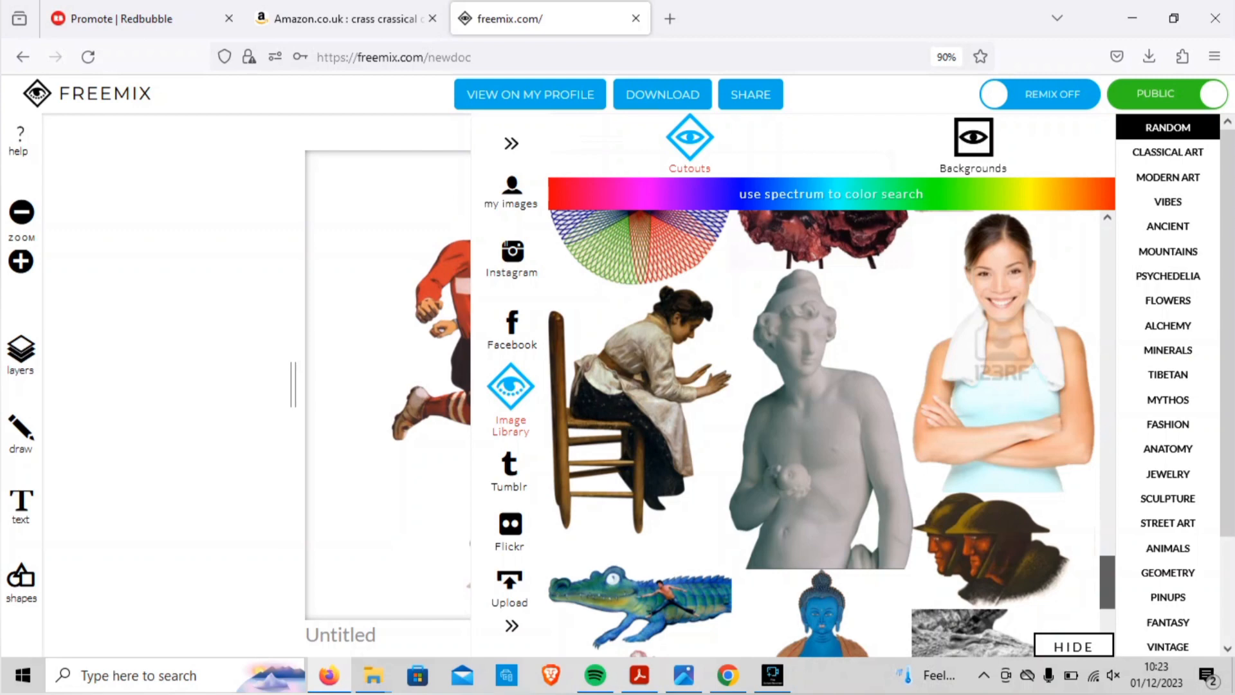
pyautogui.scroll(-4, 822, 433)
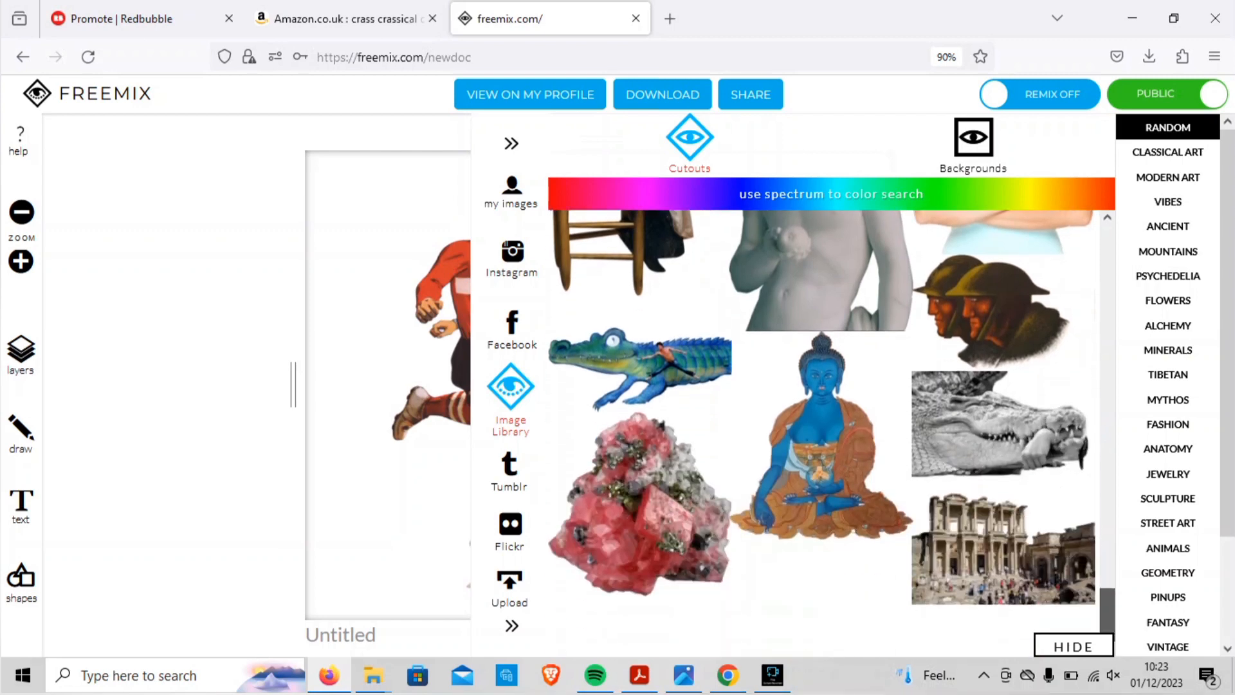
pyautogui.scroll(3, 823, 433)
pyautogui.click(640, 361)
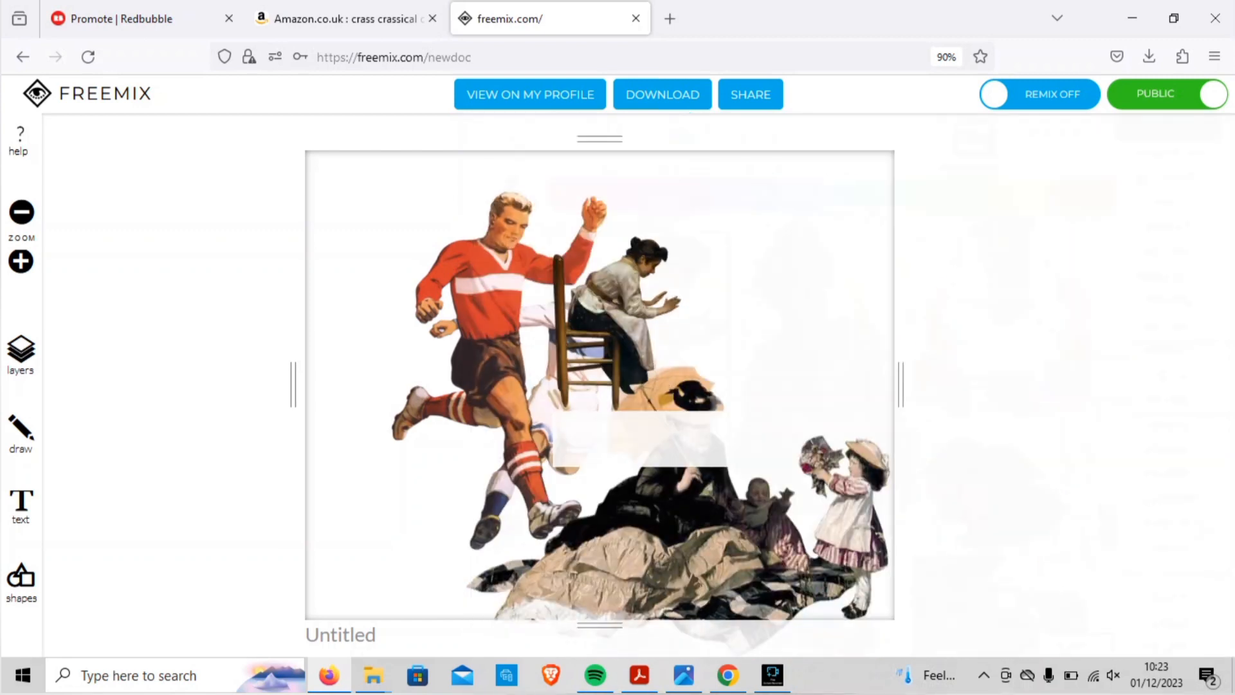
pyautogui.moveTo(639, 355); pyautogui.dragTo(821, 423)
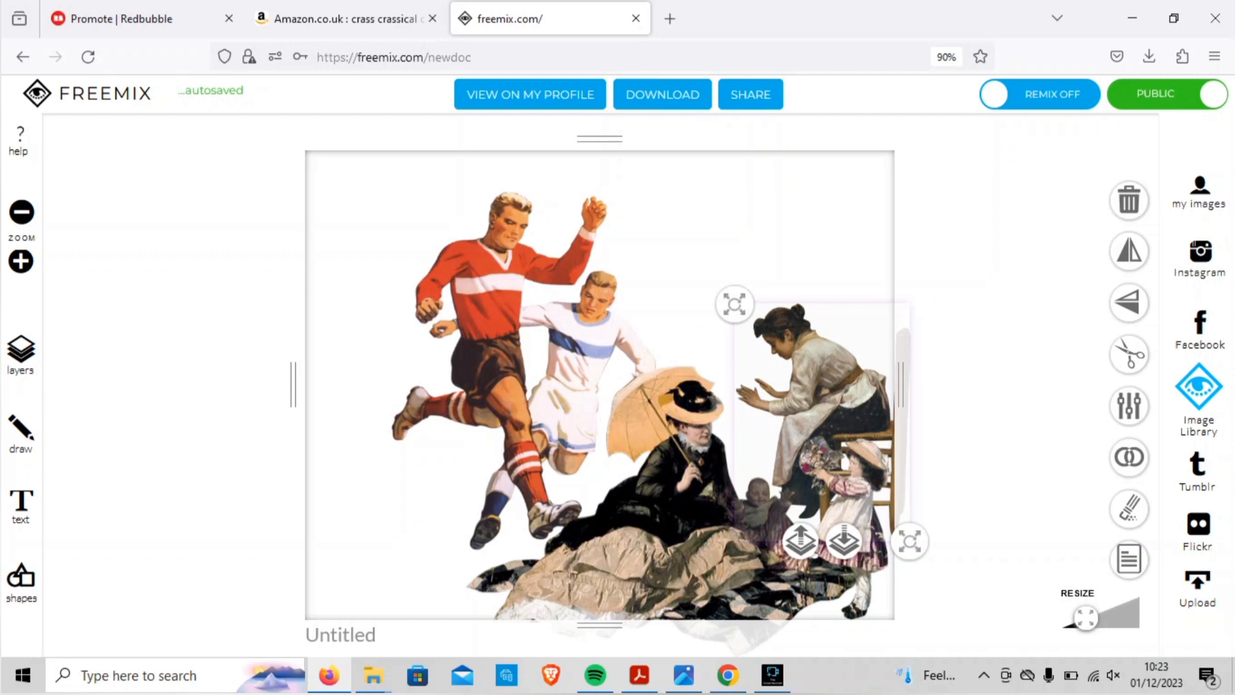
# Move the footballers up and left, and shift the parasol woman cutout left so it still overlaps them slightly.
pyautogui.click(524, 370)
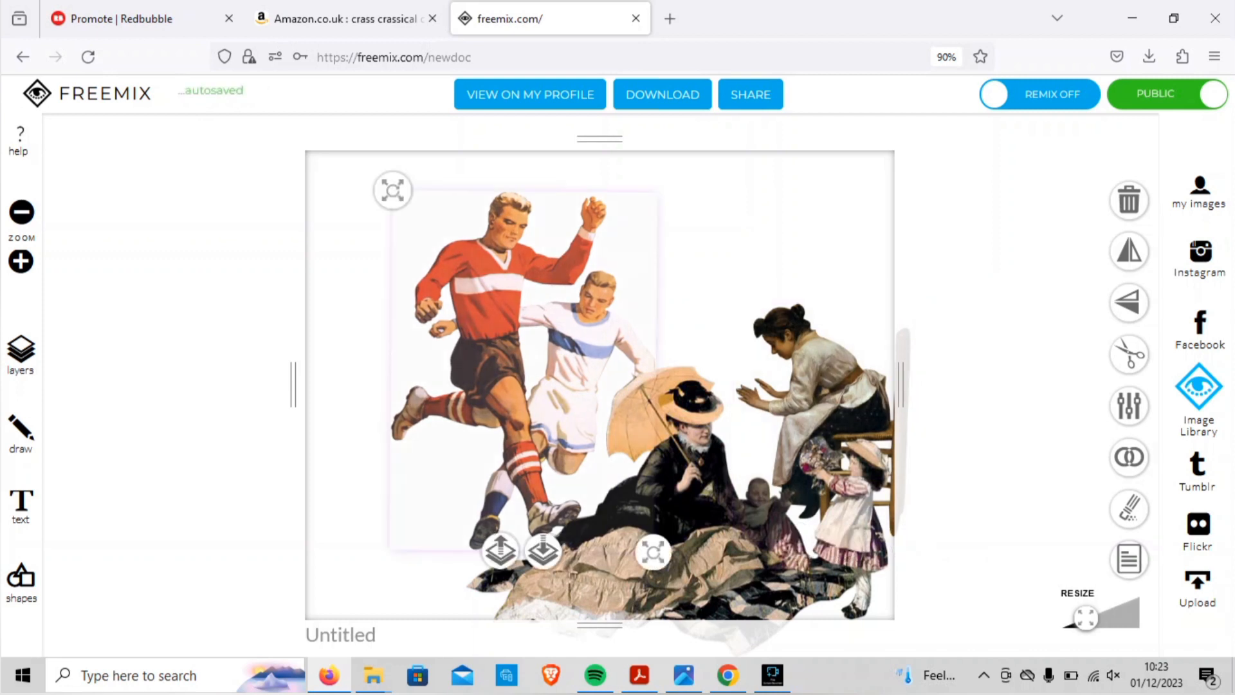
pyautogui.moveTo(523, 370); pyautogui.dragTo(462, 357)
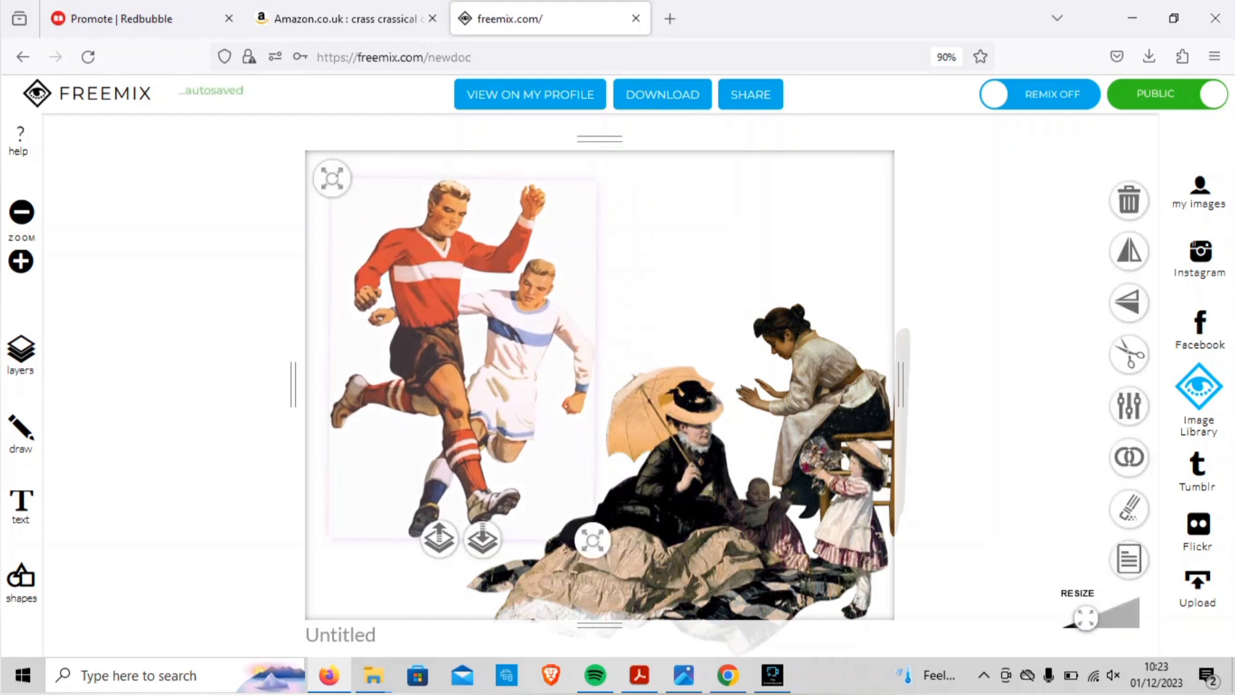
pyautogui.click(678, 495)
pyautogui.moveTo(679, 495); pyautogui.dragTo(622, 481)
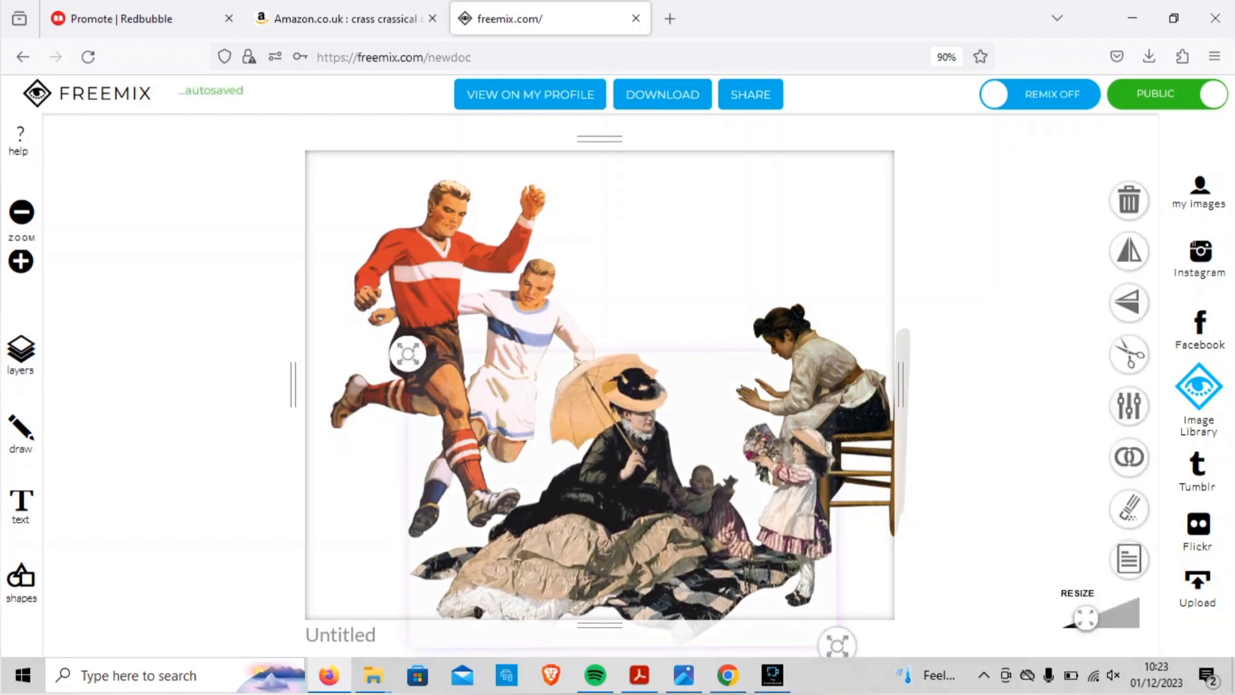
# Widen the canvas and move the woman on the chair down and right so she leans toward the girl with flowers.
pyautogui.moveTo(817, 376); pyautogui.dragTo(814, 417)
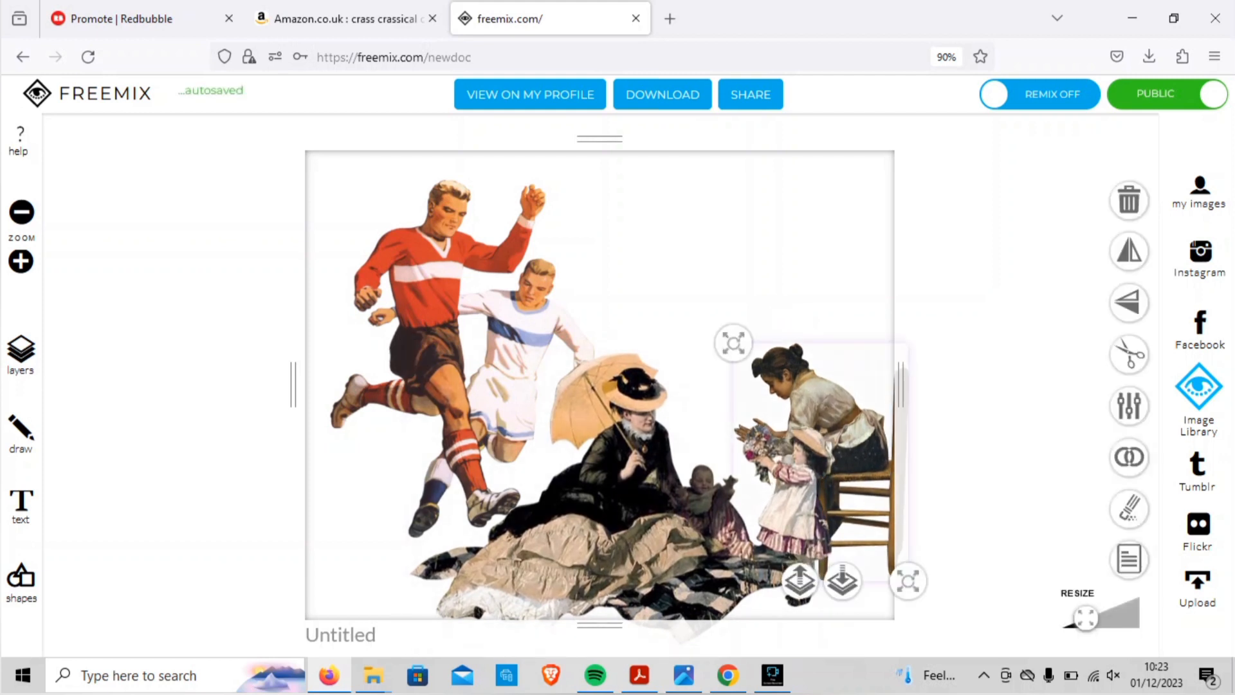
pyautogui.moveTo(900, 384); pyautogui.dragTo(943, 384)
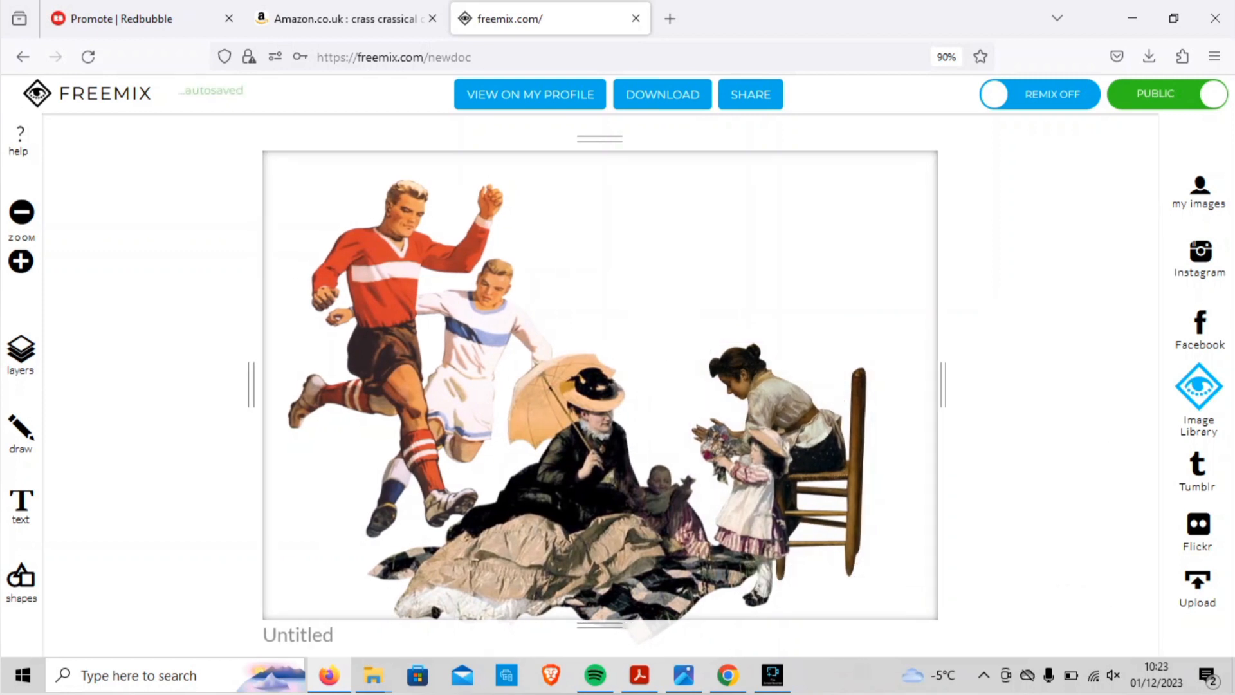
pyautogui.moveTo(804, 418); pyautogui.dragTo(848, 434)
# Add the Image Library cutout of the aviator in a brown leather coat holding a rocket to the collage.
pyautogui.click(1198, 389)
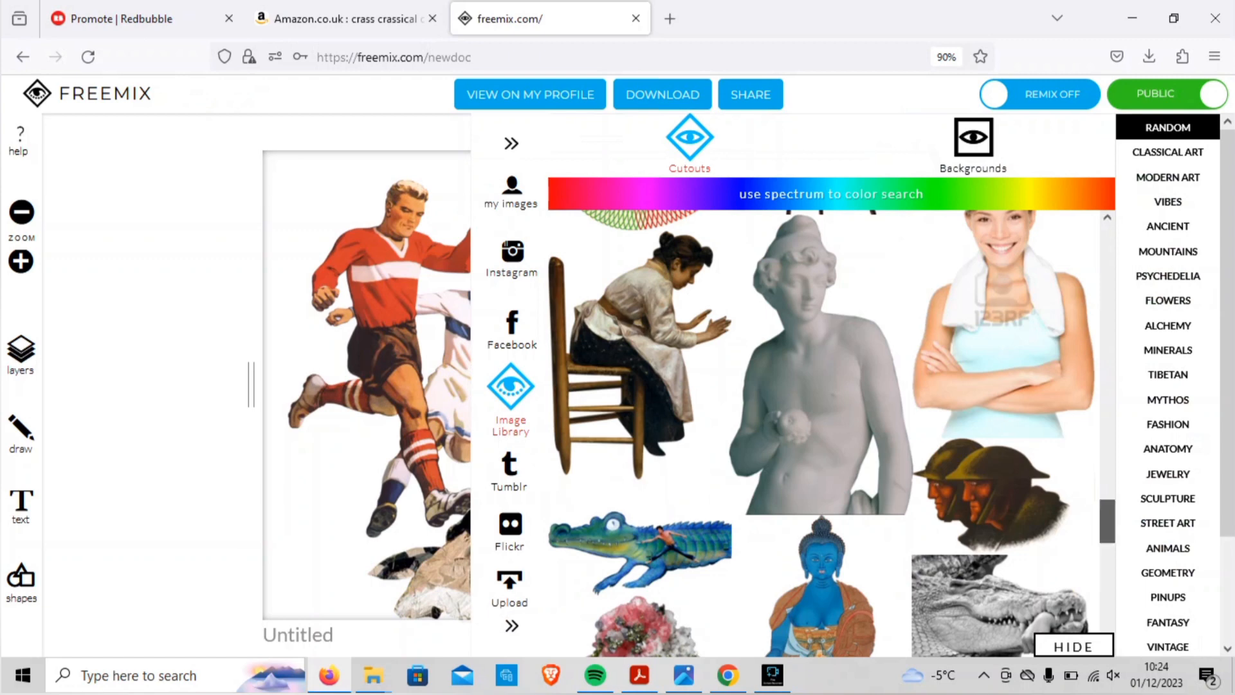
pyautogui.scroll(-3, 1107, 521)
pyautogui.scroll(-3, 822, 433)
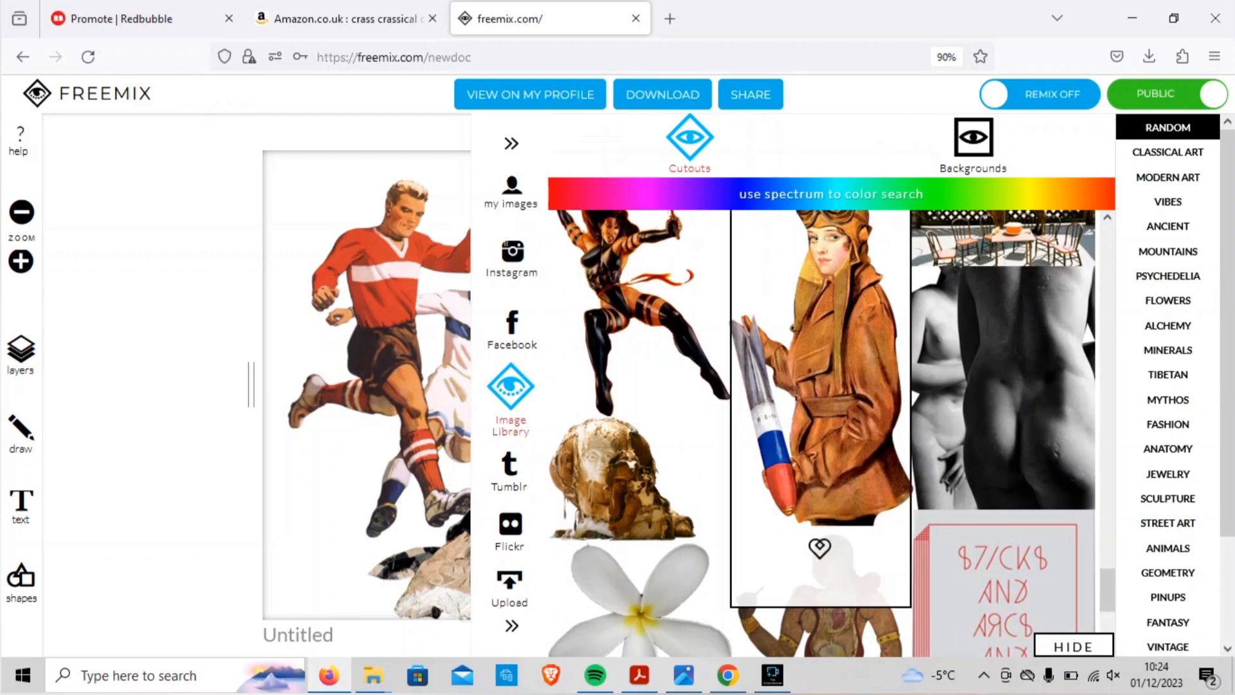
pyautogui.click(820, 386)
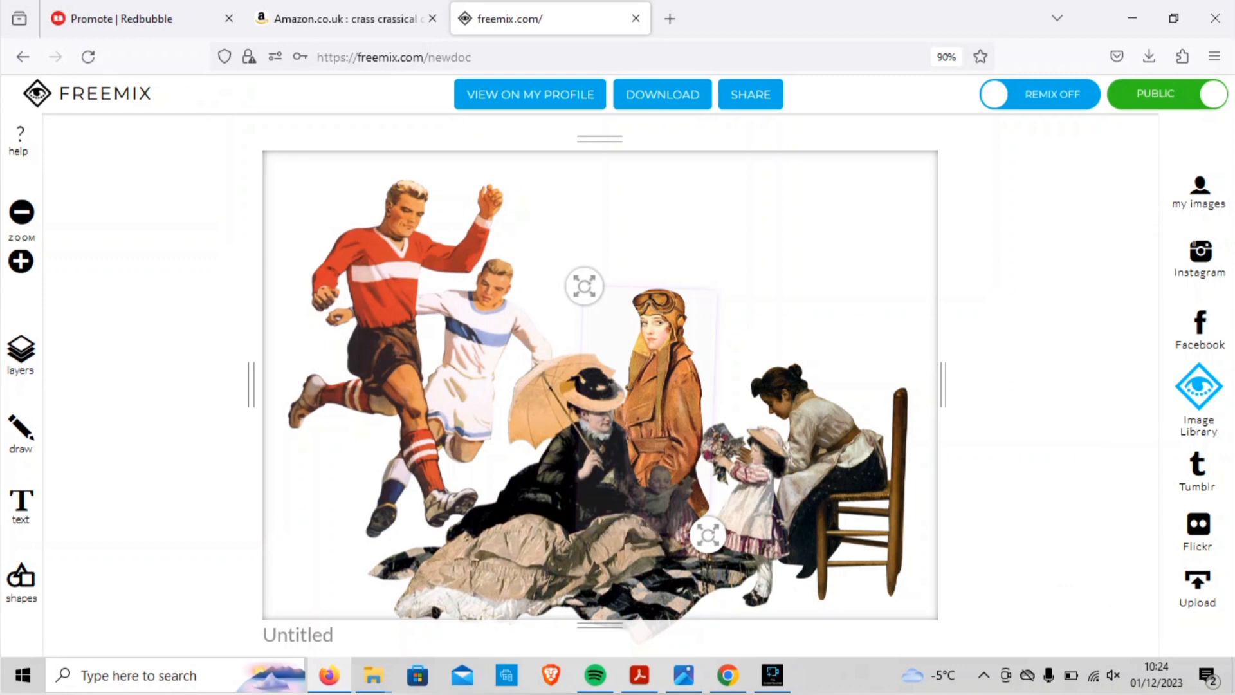
# Resize the aviator cutout and place it behind the girl with flowers, between the parasol woman and the woman on the chair.
pyautogui.moveTo(584, 286); pyautogui.dragTo(606, 285)
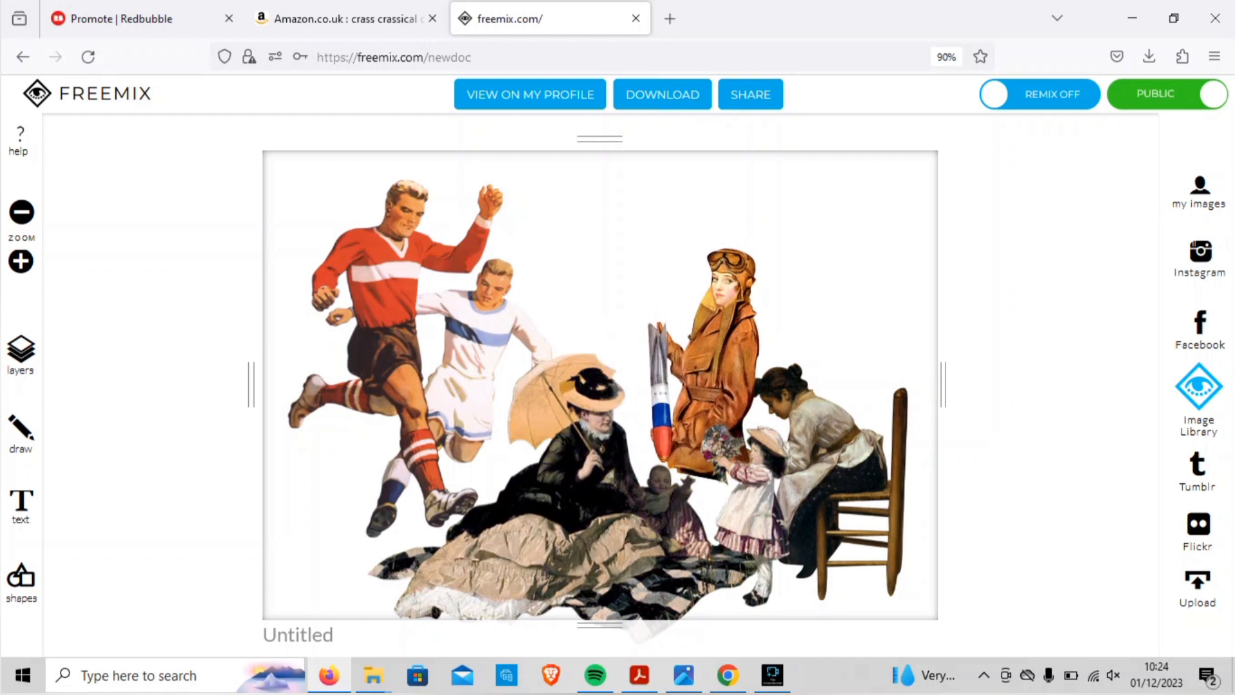
pyautogui.click(714, 360)
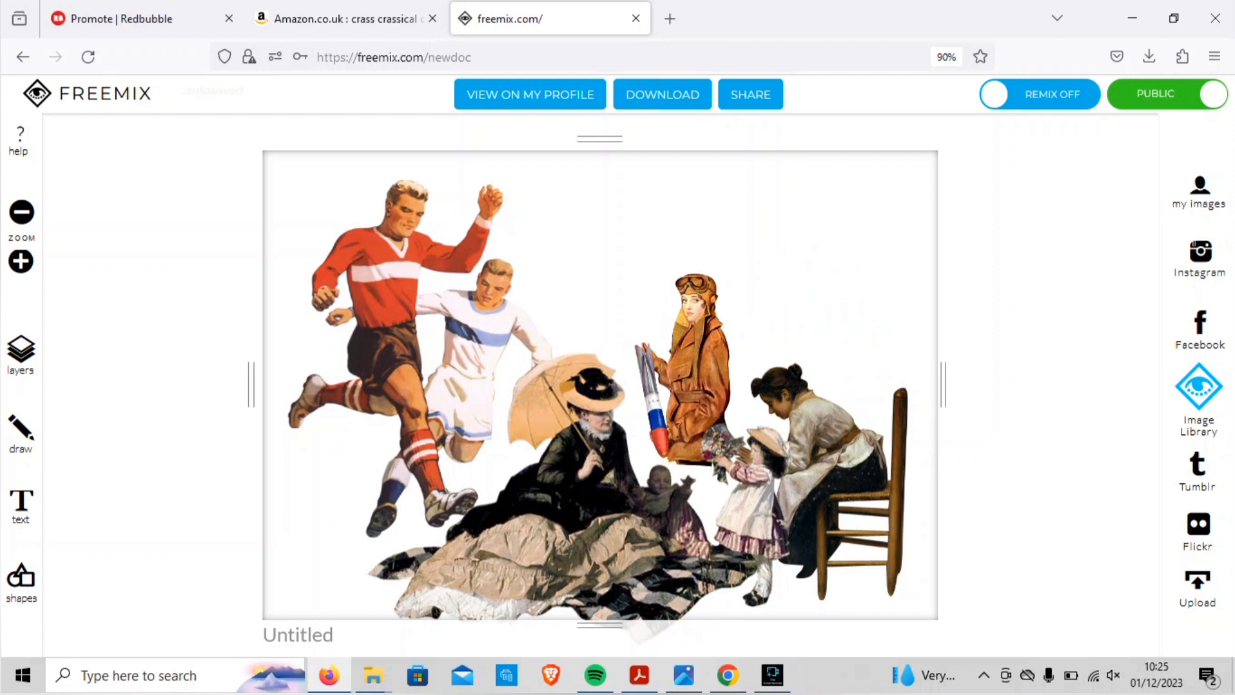
pyautogui.click(689, 360)
pyautogui.press('Escape')
# Add the Image Library cutout of the crouching skeleton surrounded by orange flowers to the collage.
pyautogui.click(1199, 386)
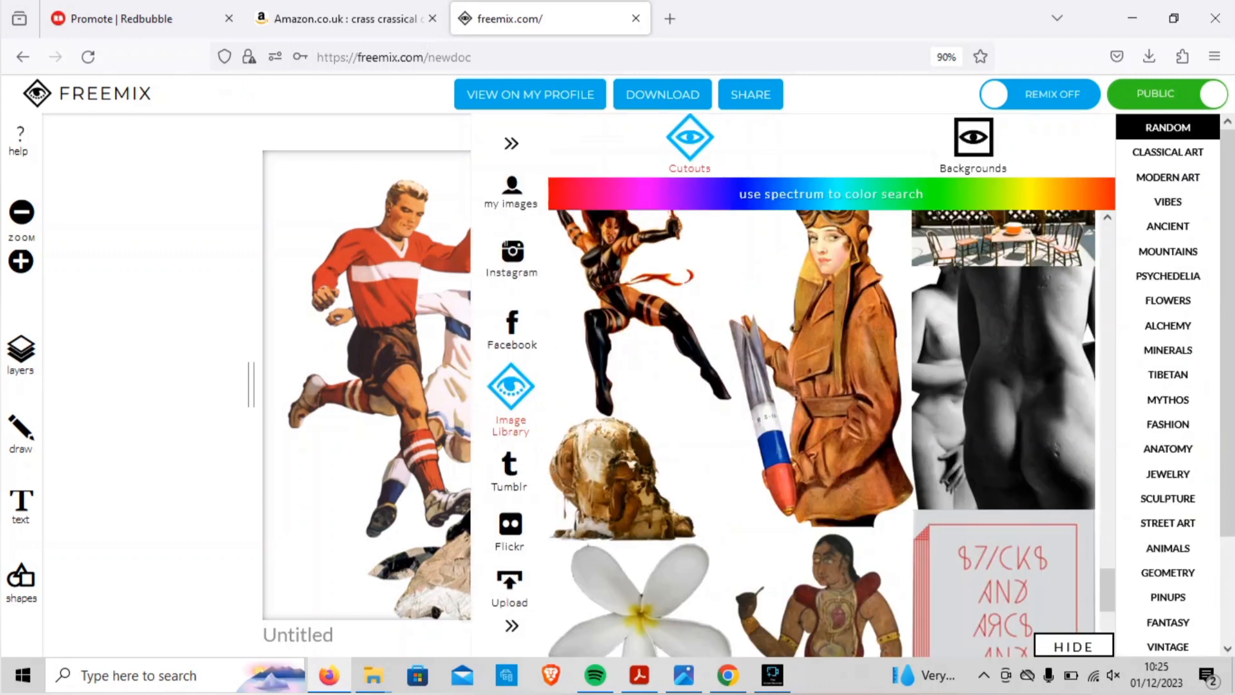
pyautogui.scroll(-5, 1107, 589)
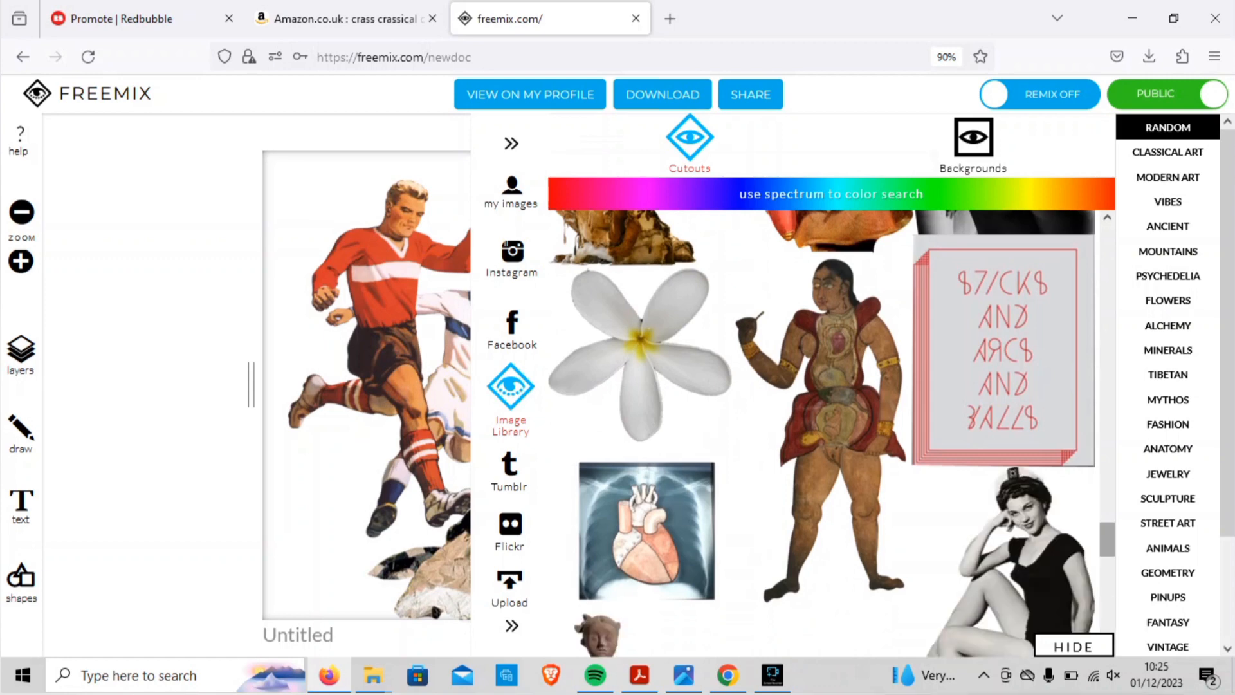
pyautogui.scroll(-5, 831, 433)
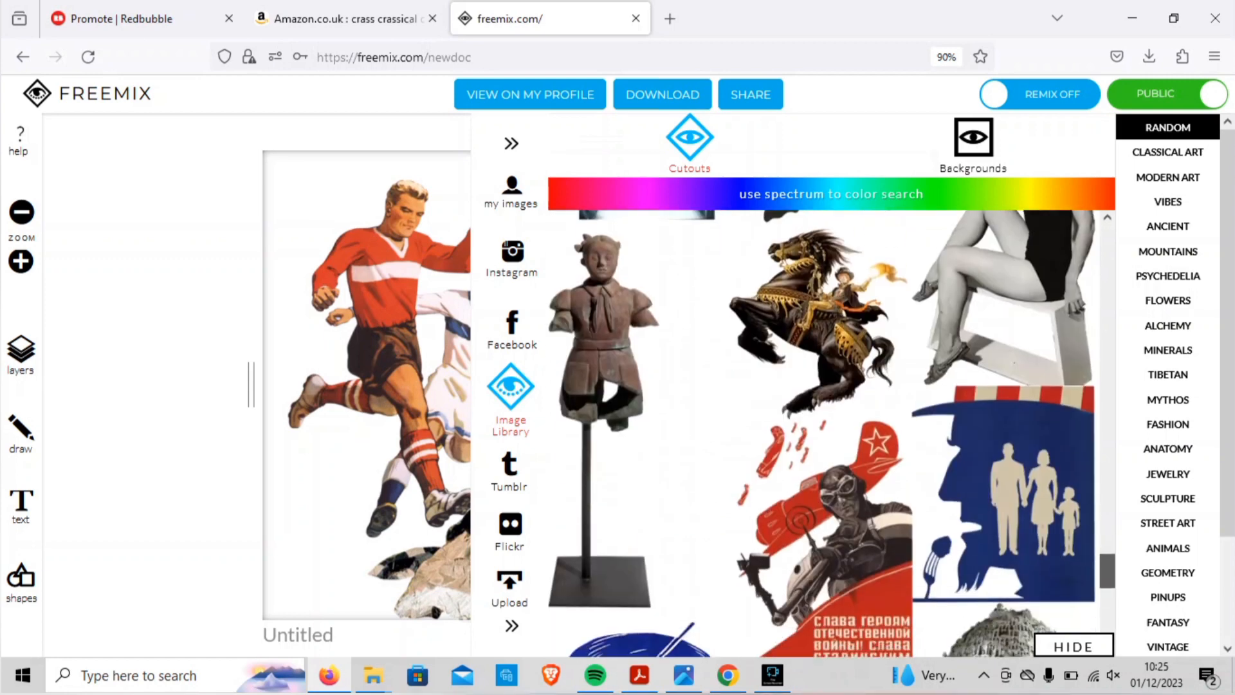
pyautogui.scroll(-3, 831, 433)
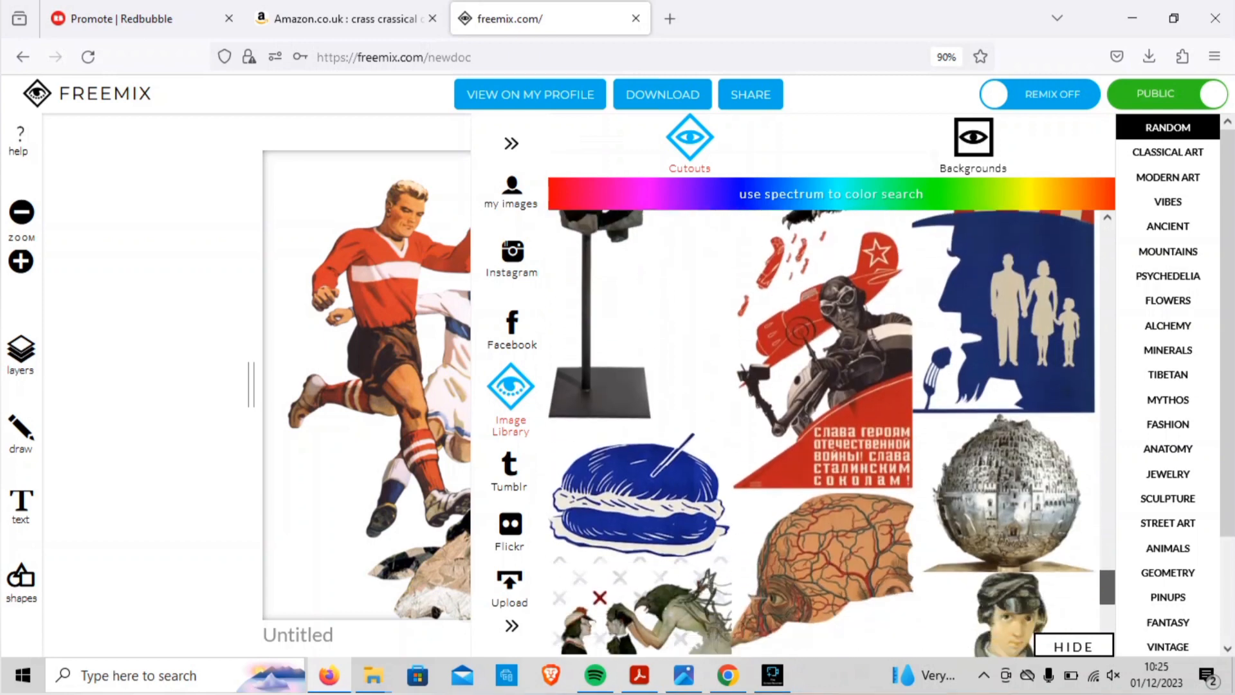
pyautogui.scroll(-5, 832, 433)
pyautogui.scroll(1, 831, 433)
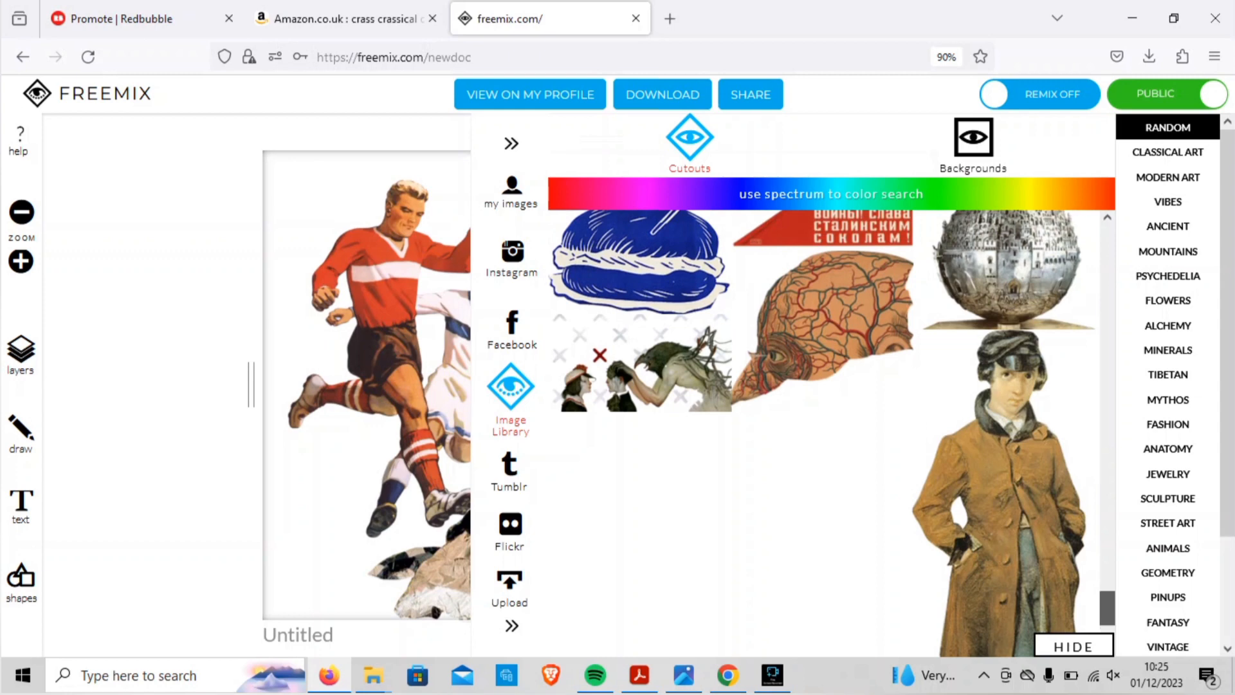
pyautogui.scroll(5, 832, 433)
pyautogui.scroll(3, 831, 433)
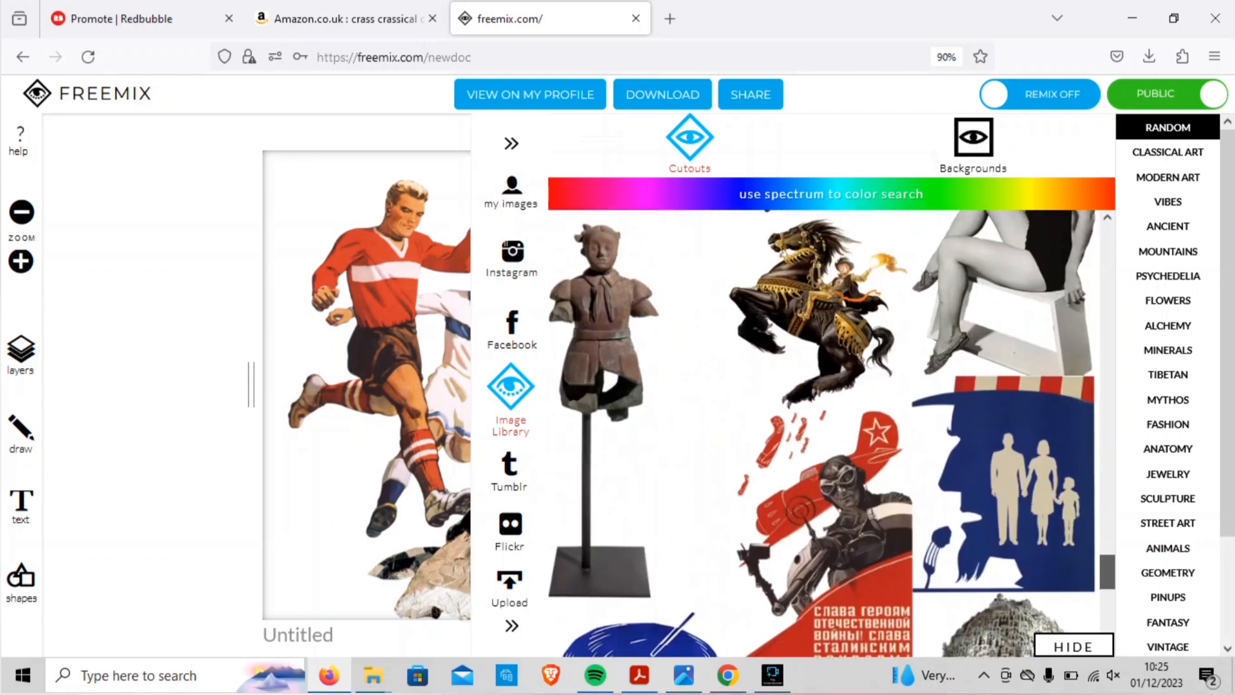
pyautogui.scroll(-8, 832, 433)
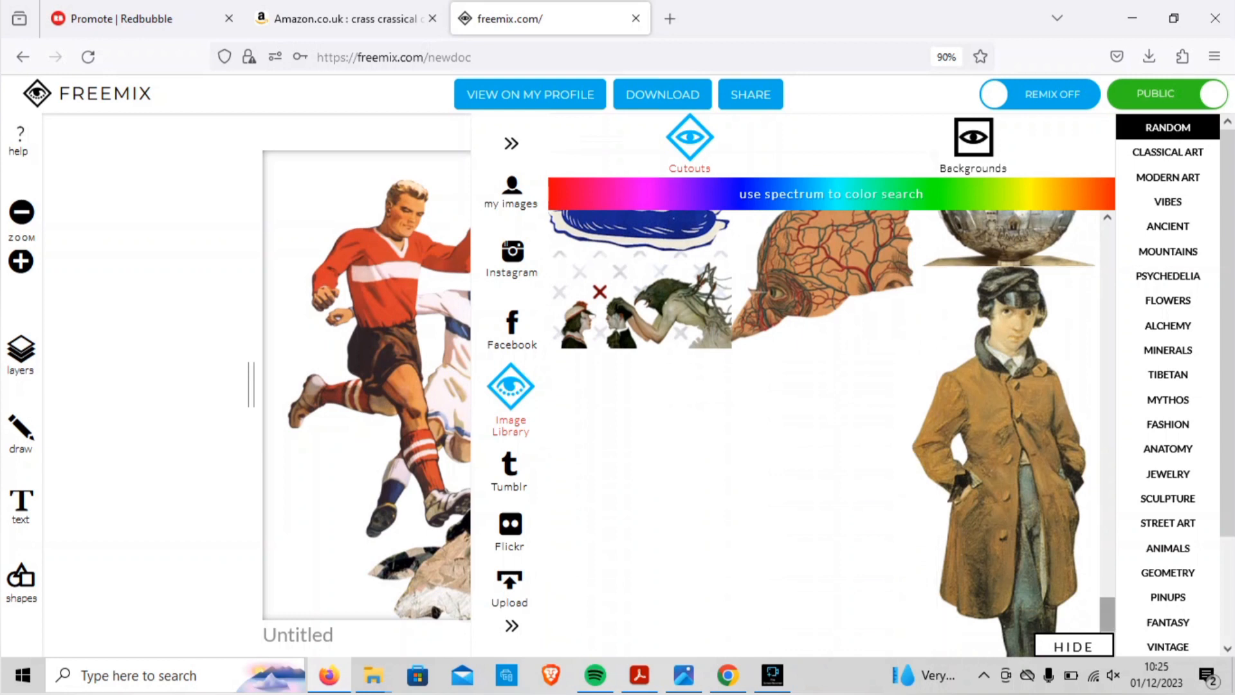
pyautogui.scroll(-3, 832, 433)
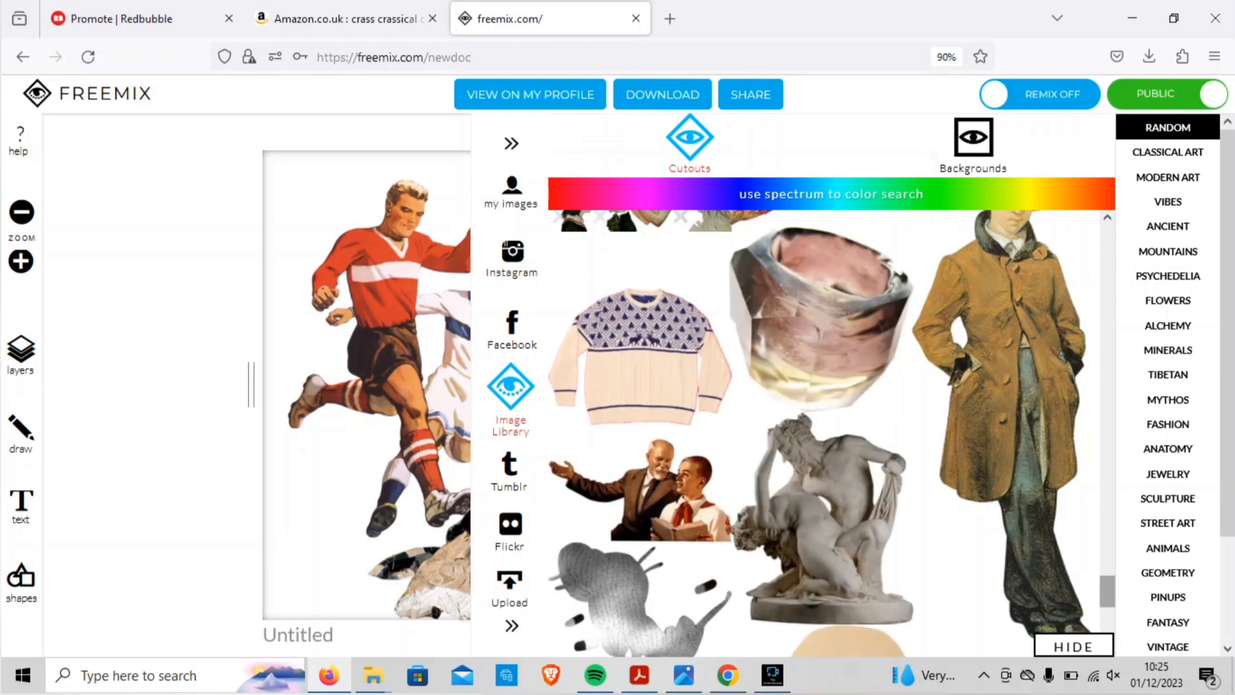
pyautogui.scroll(-1, 832, 433)
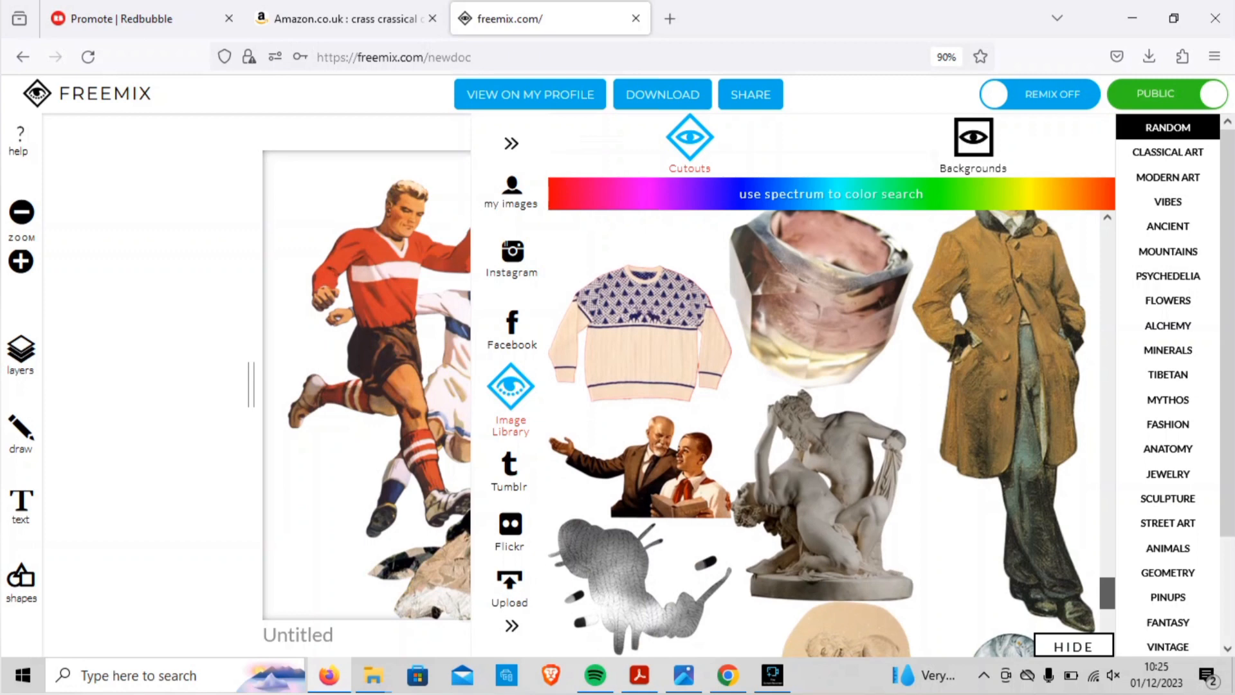
pyautogui.scroll(-5, 823, 431)
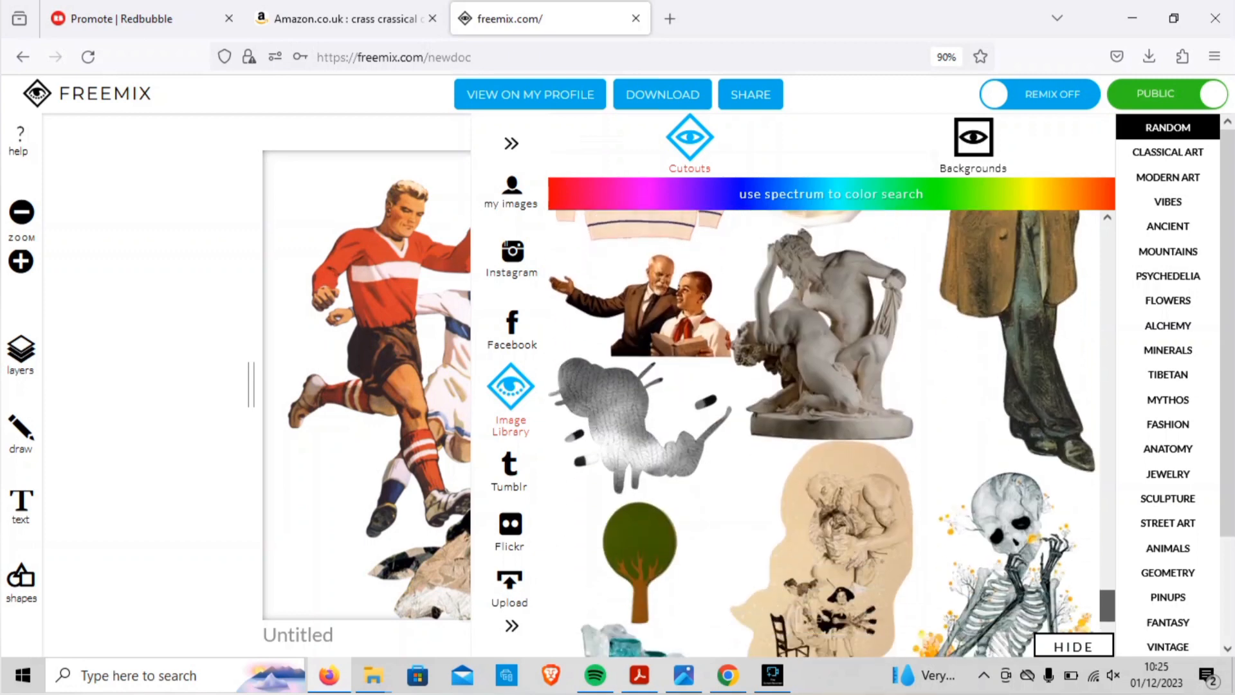
pyautogui.scroll(4, 823, 431)
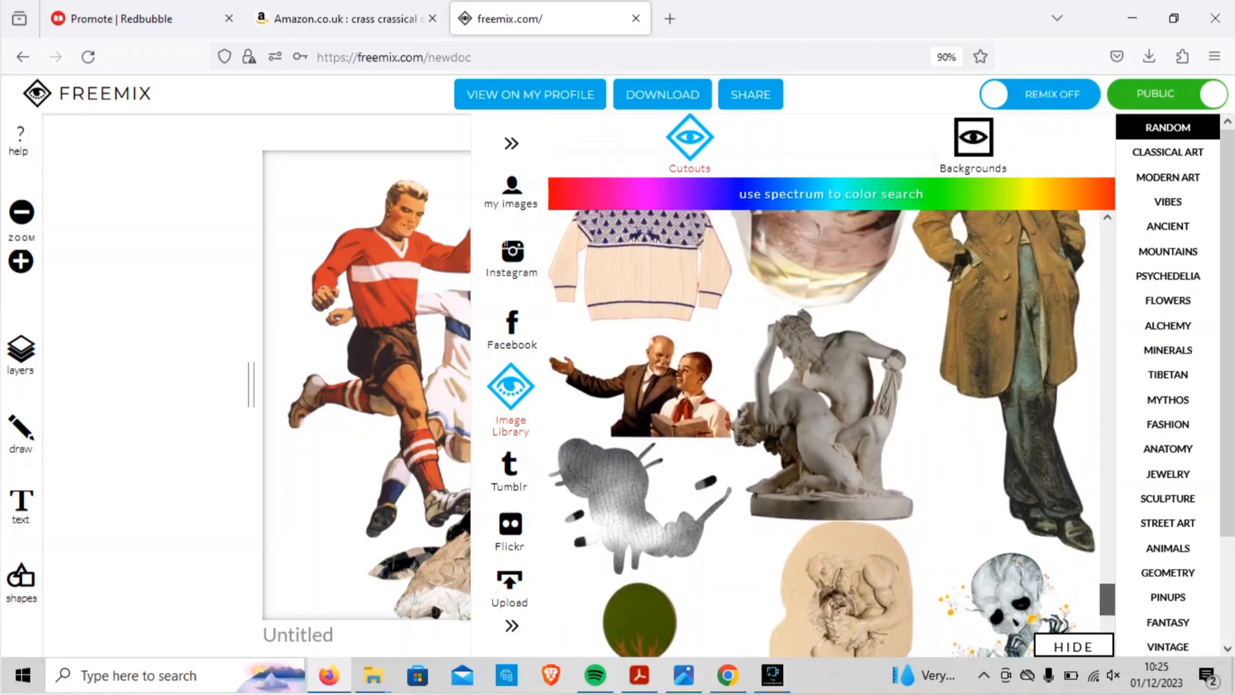
pyautogui.scroll(-4, 823, 431)
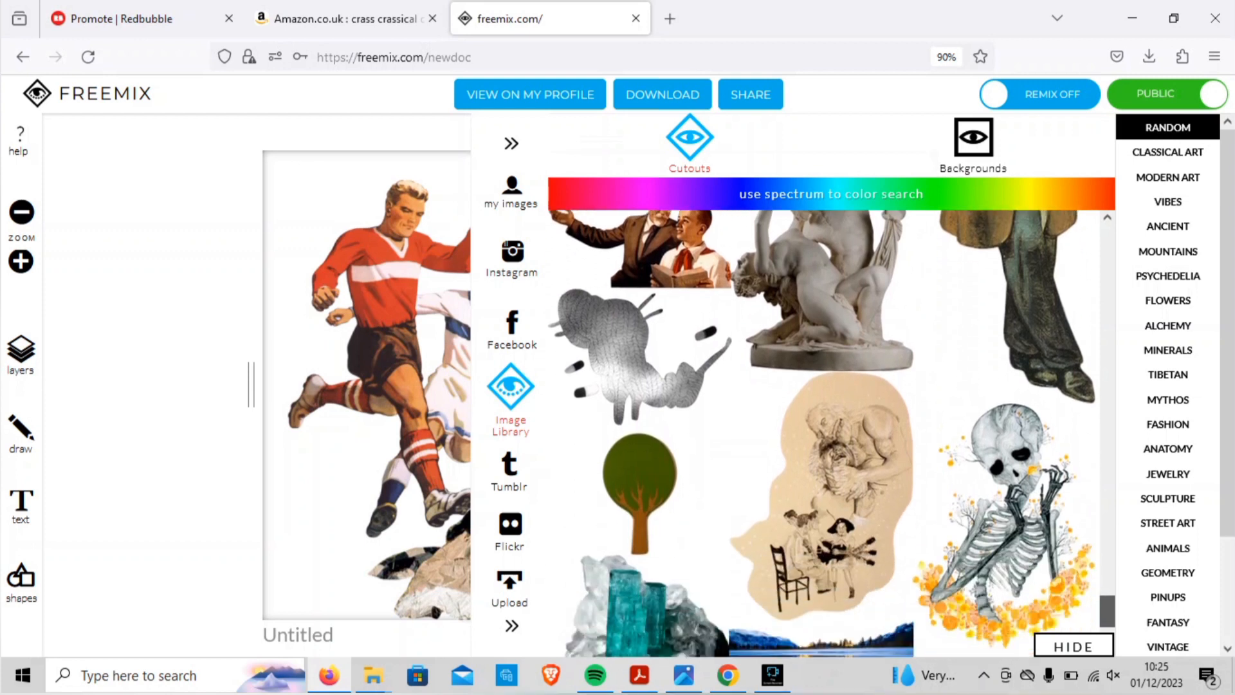
pyautogui.scroll(-2, 823, 431)
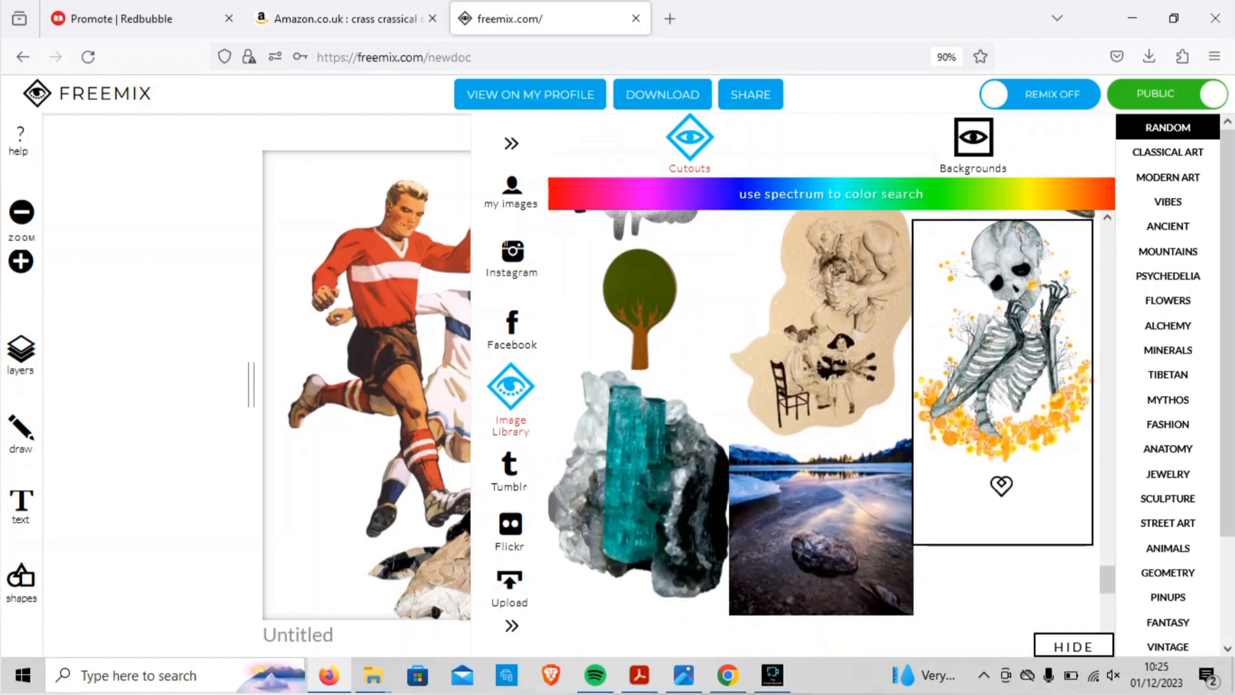
pyautogui.click(1004, 334)
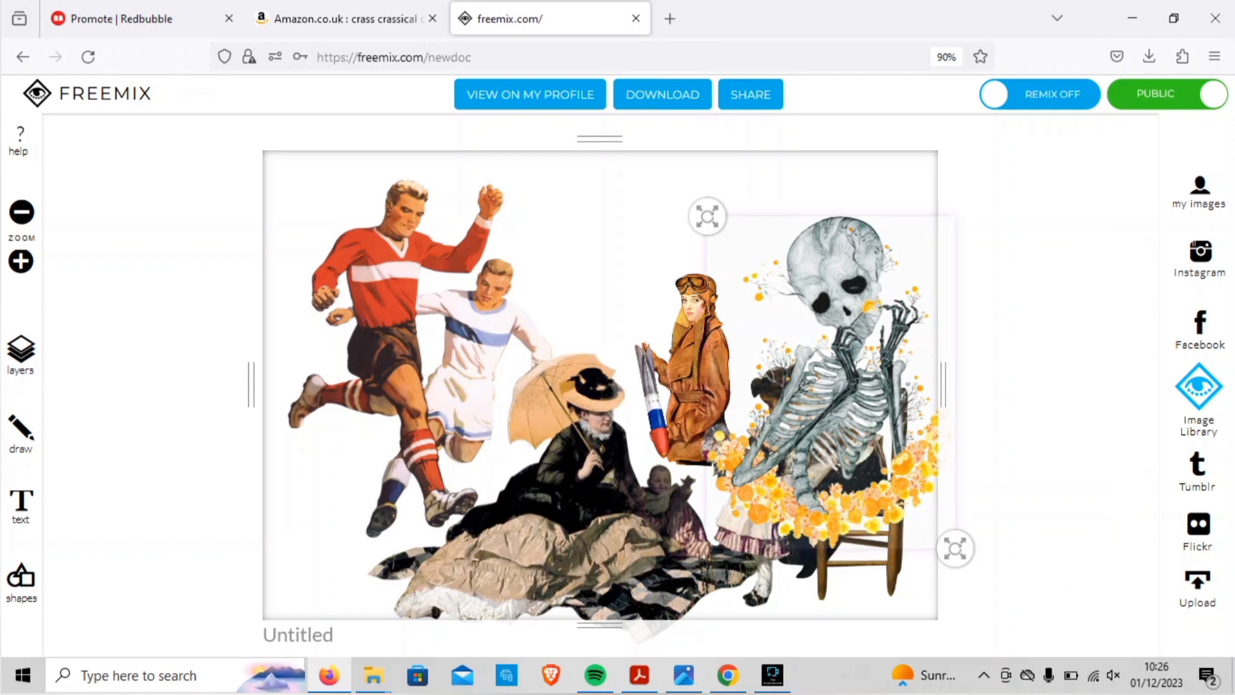
# Shrink the skeleton cutout and layer it behind the woman on the chair and the girl with flowers.
pyautogui.moveTo(707, 216); pyautogui.dragTo(747, 281)
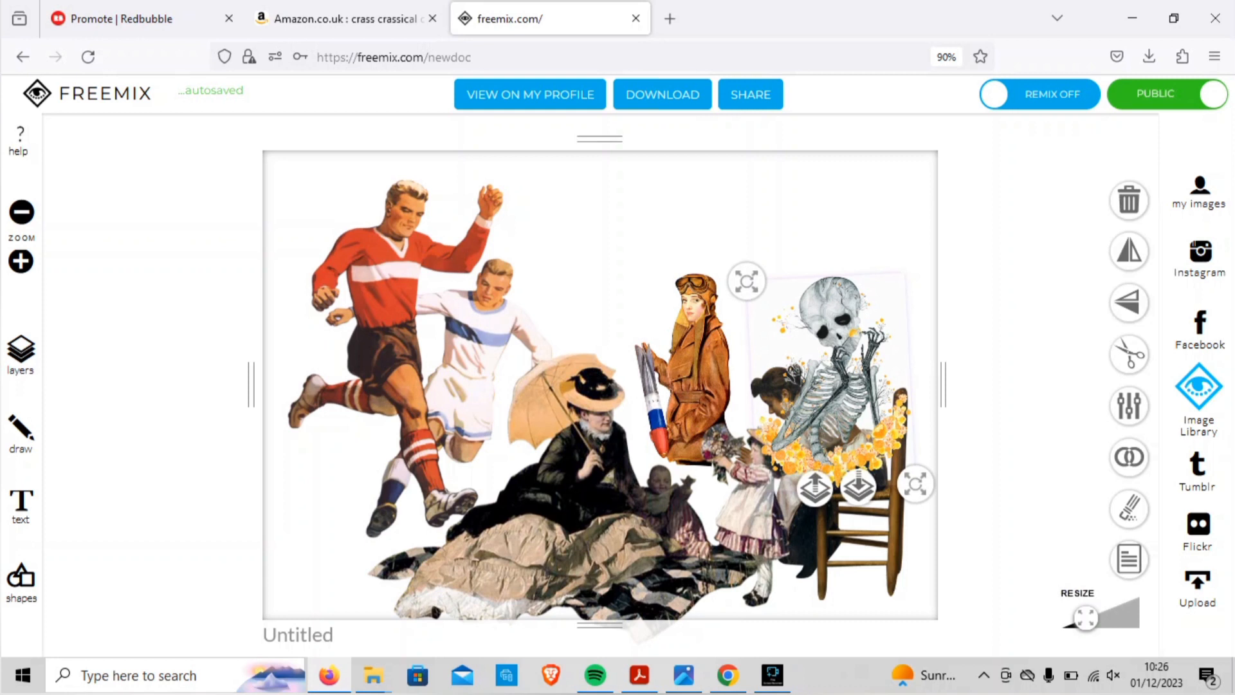
pyautogui.click(859, 487)
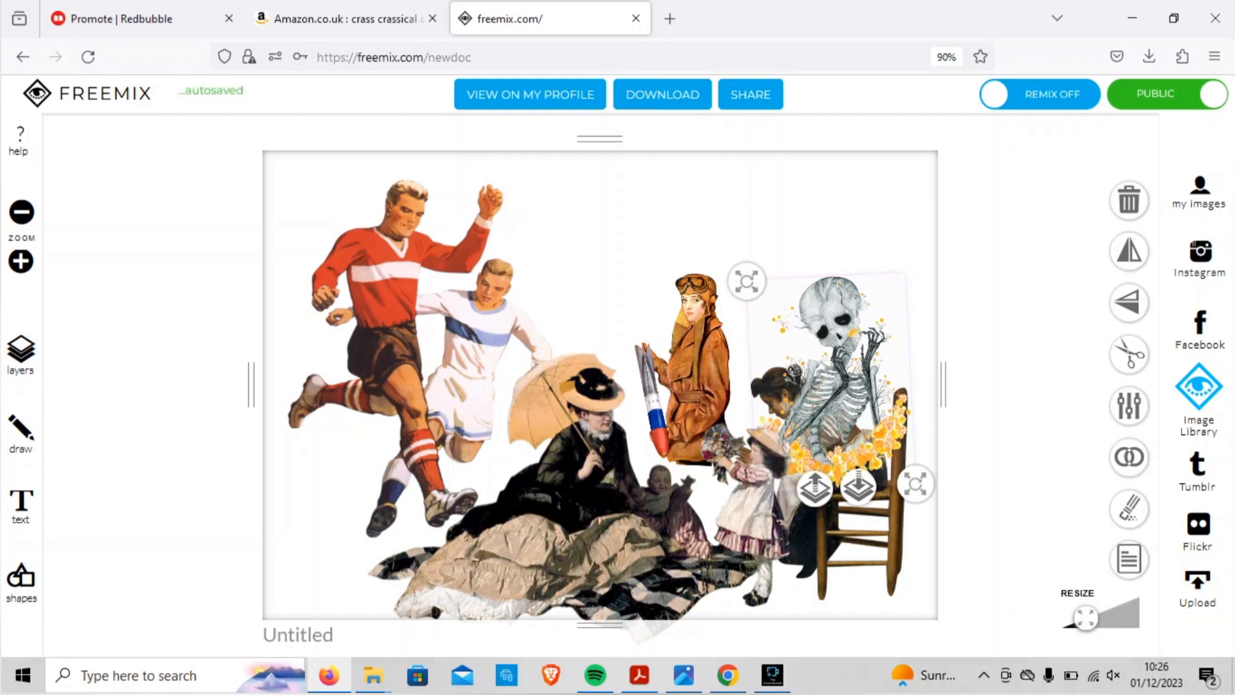
pyautogui.click(859, 487)
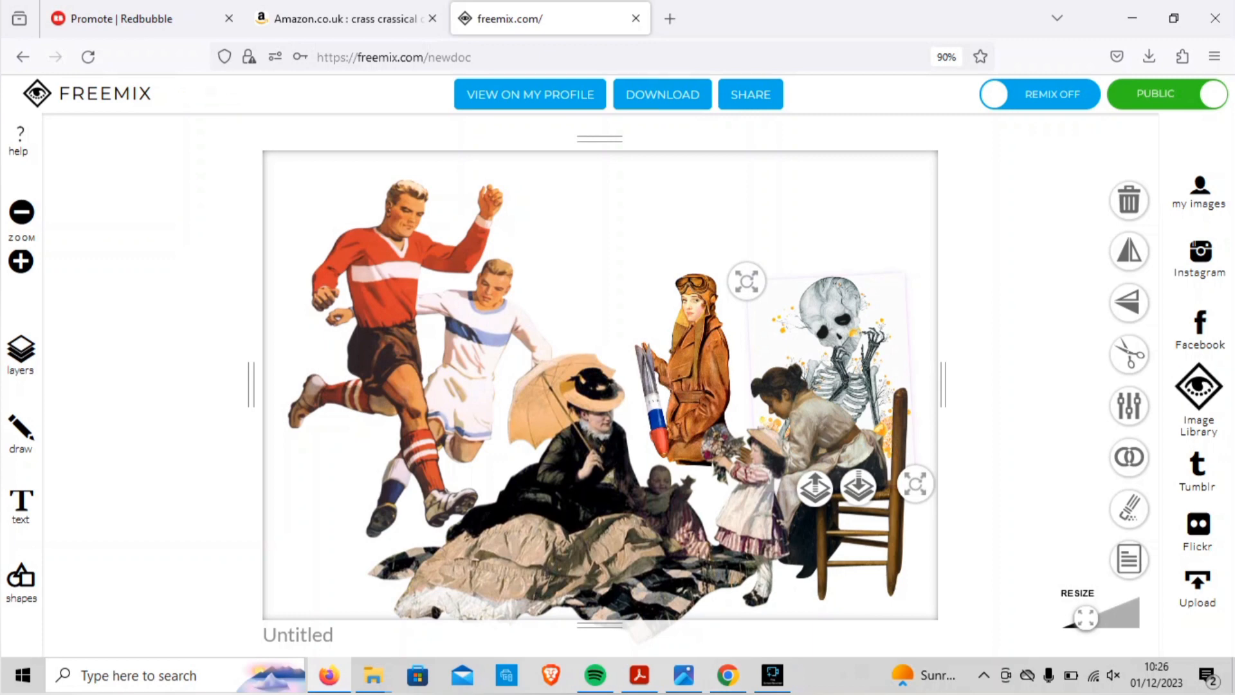
# Try out the Image Library cutout of the sailor embracing a woman in red above the parasol woman, and remove it.
pyautogui.click(1199, 386)
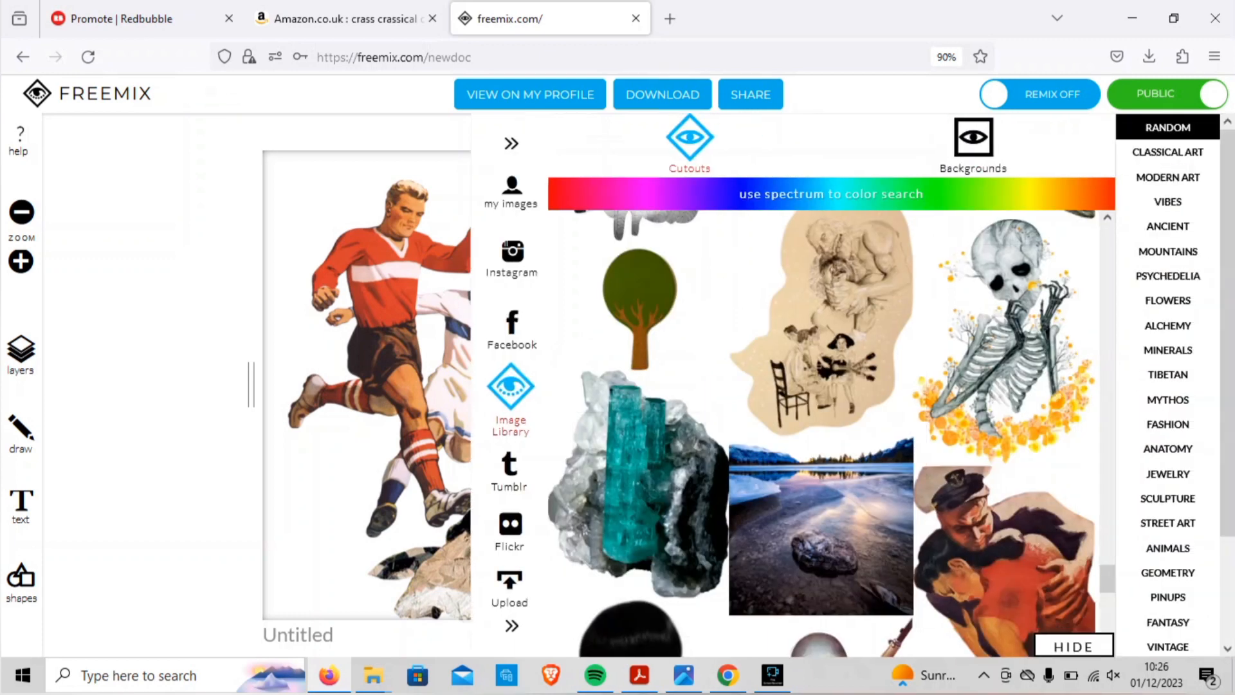
pyautogui.click(1003, 560)
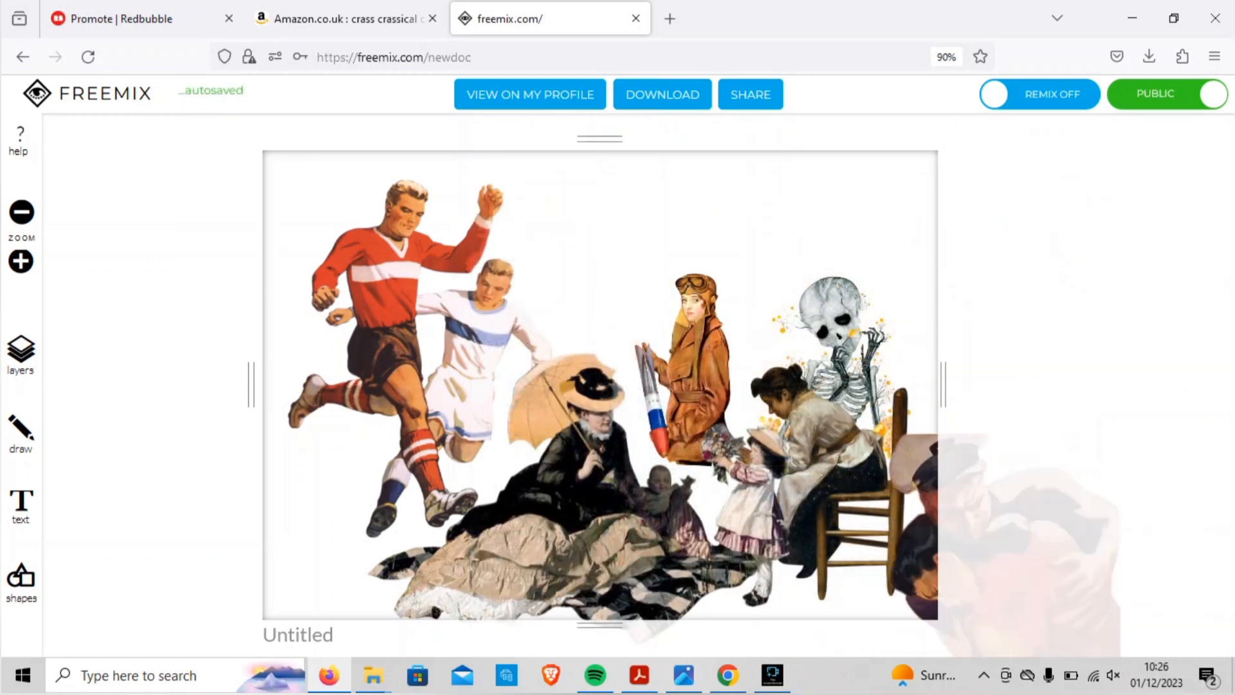
pyautogui.moveTo(1004, 560); pyautogui.dragTo(384, 295)
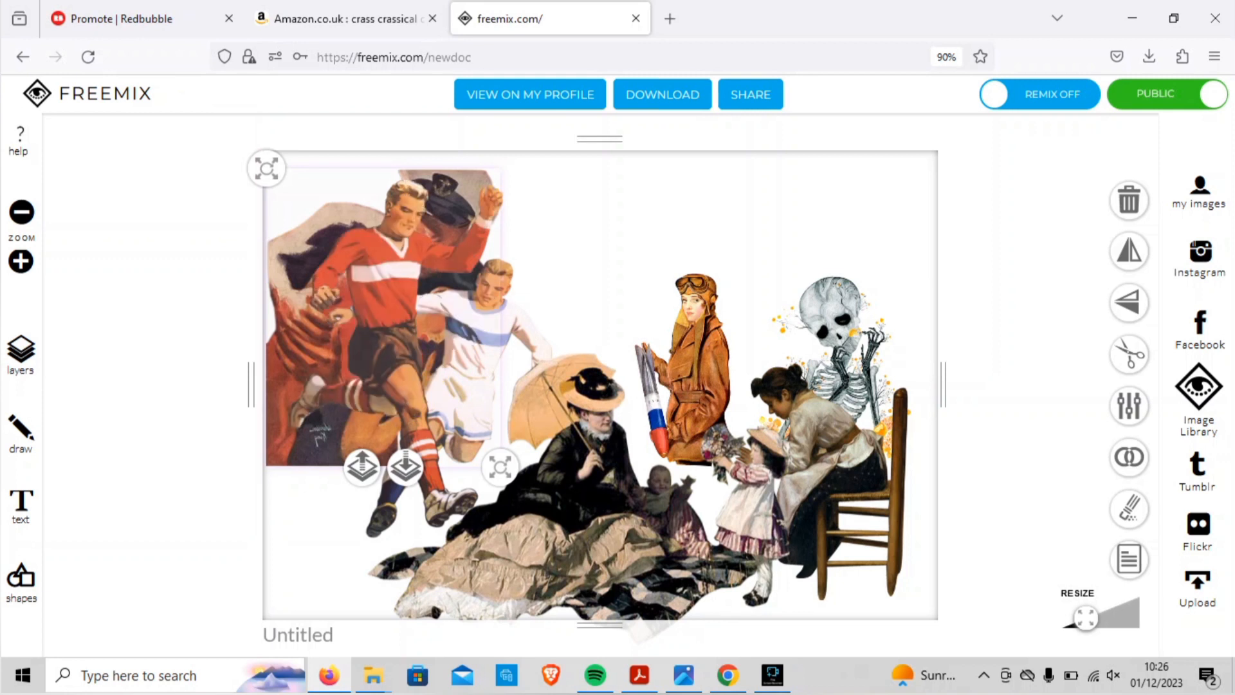
pyautogui.moveTo(500, 467); pyautogui.dragTo(459, 402)
pyautogui.moveTo(334, 347); pyautogui.dragTo(557, 296)
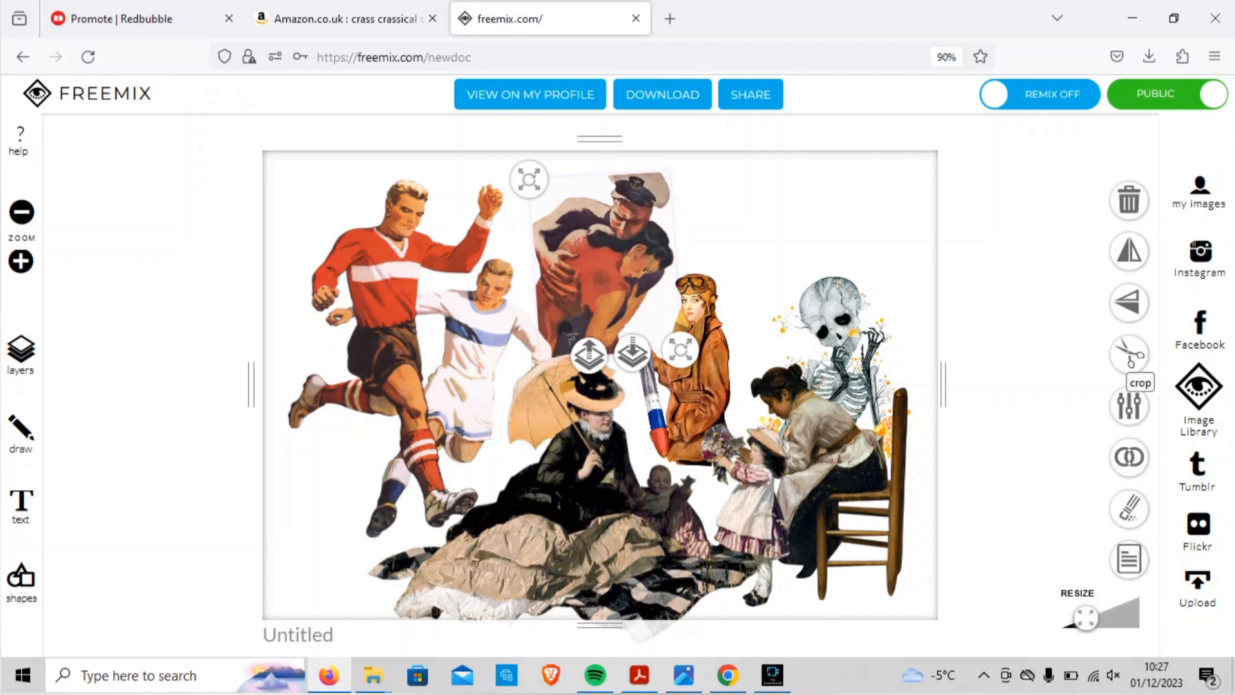
pyautogui.press('Delete')
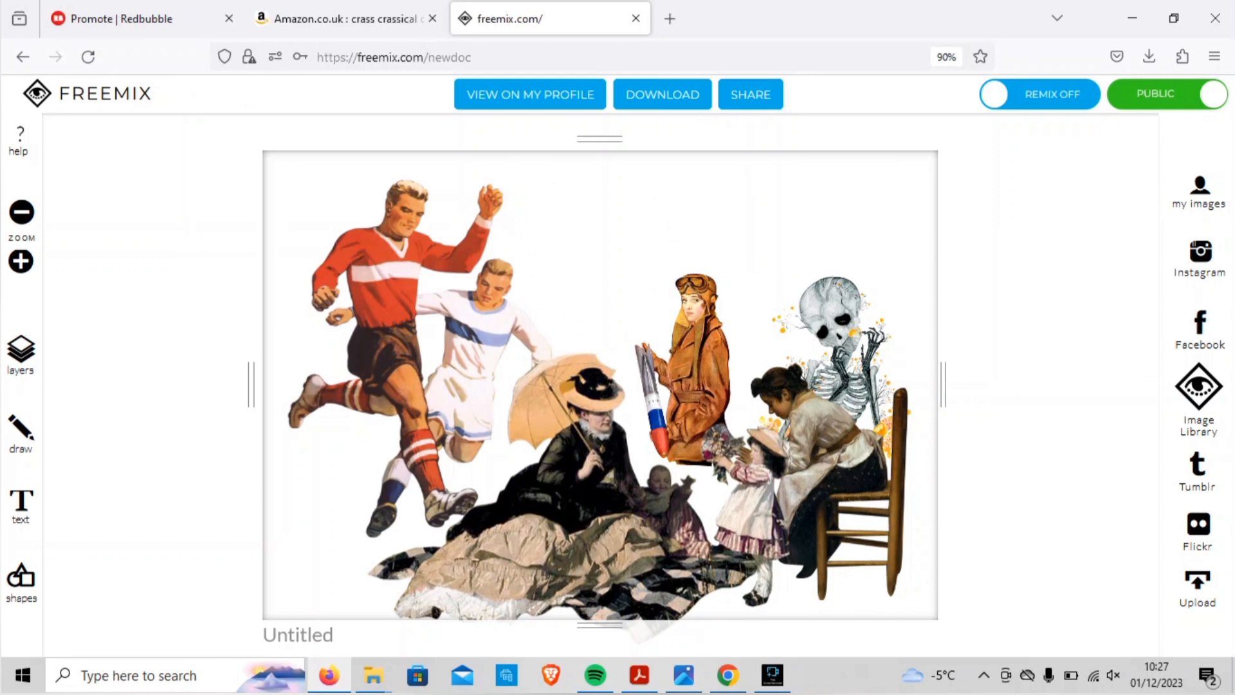
pyautogui.click(1199, 386)
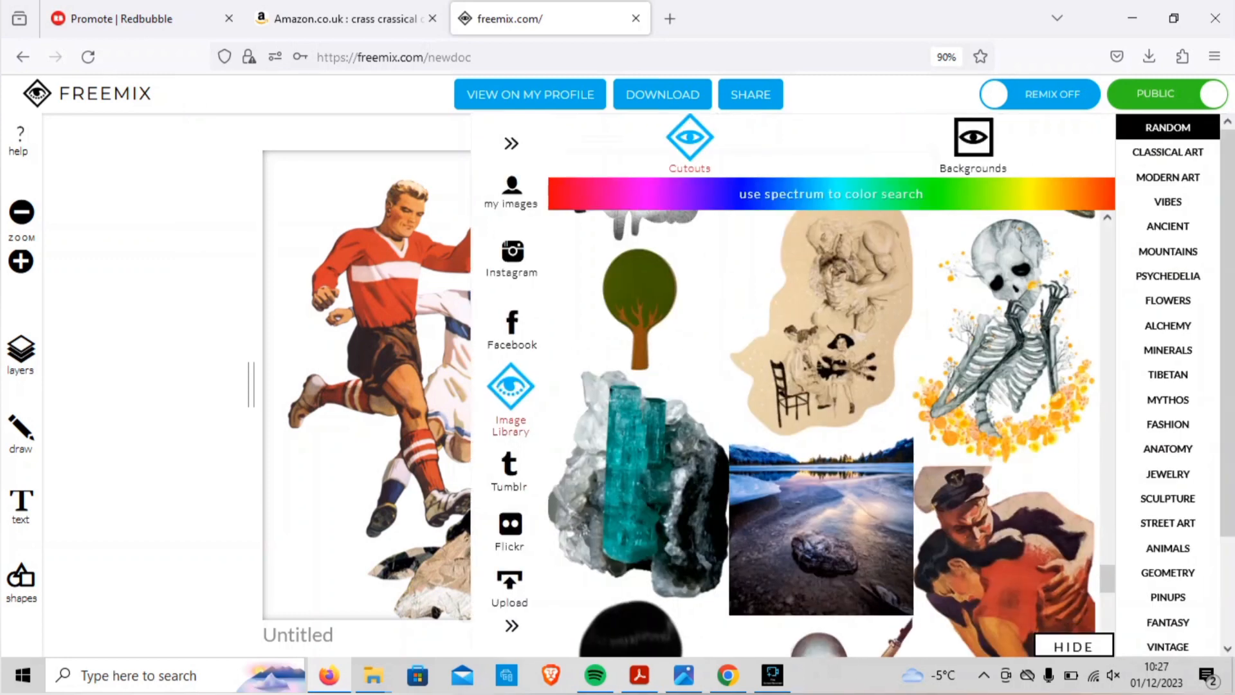
pyautogui.click(379, 357)
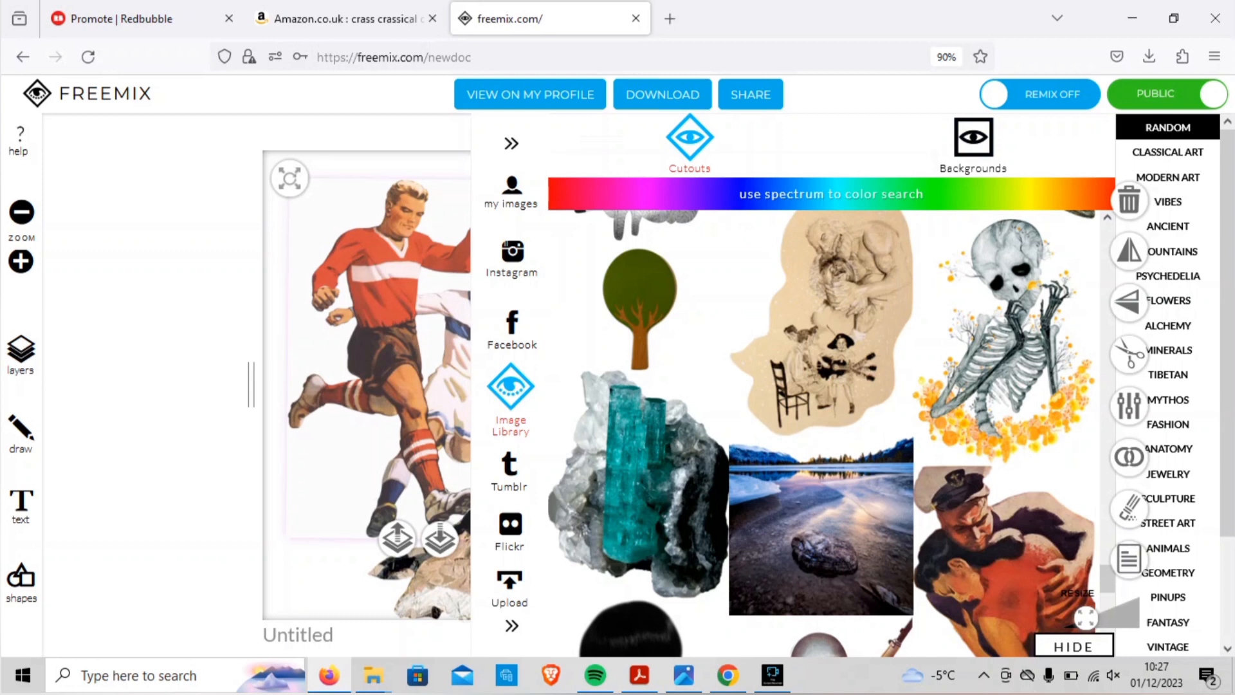
pyautogui.click(1073, 647)
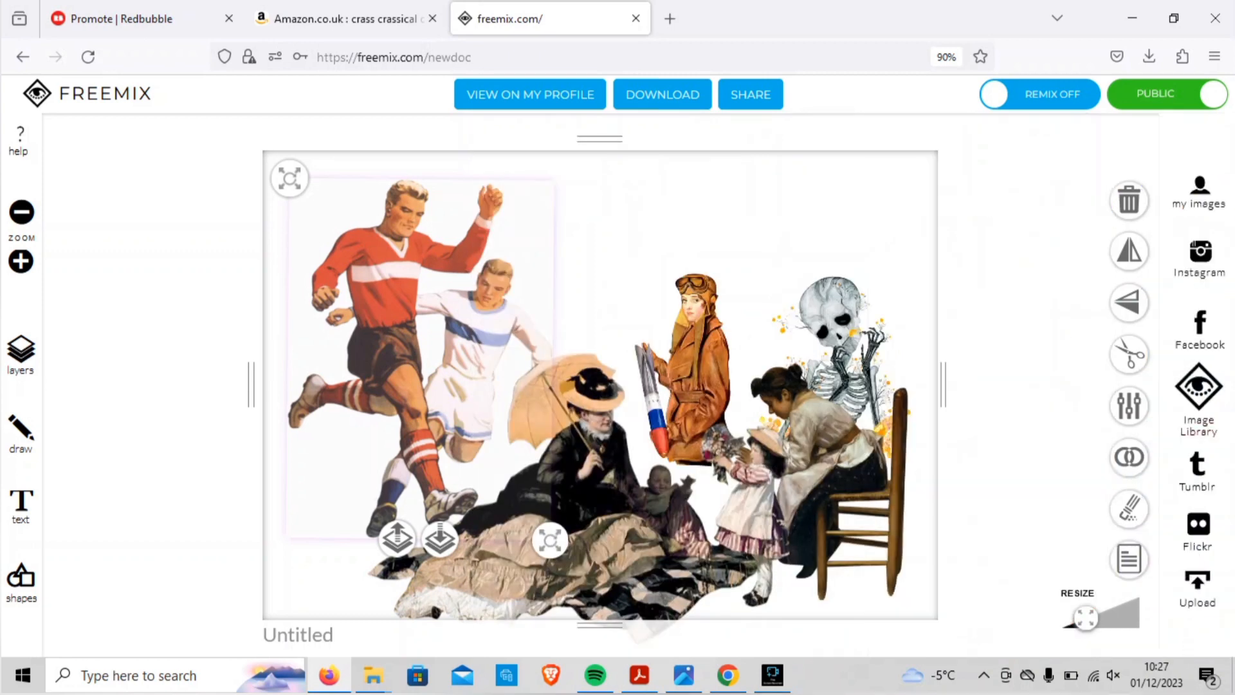
pyautogui.click(1129, 354)
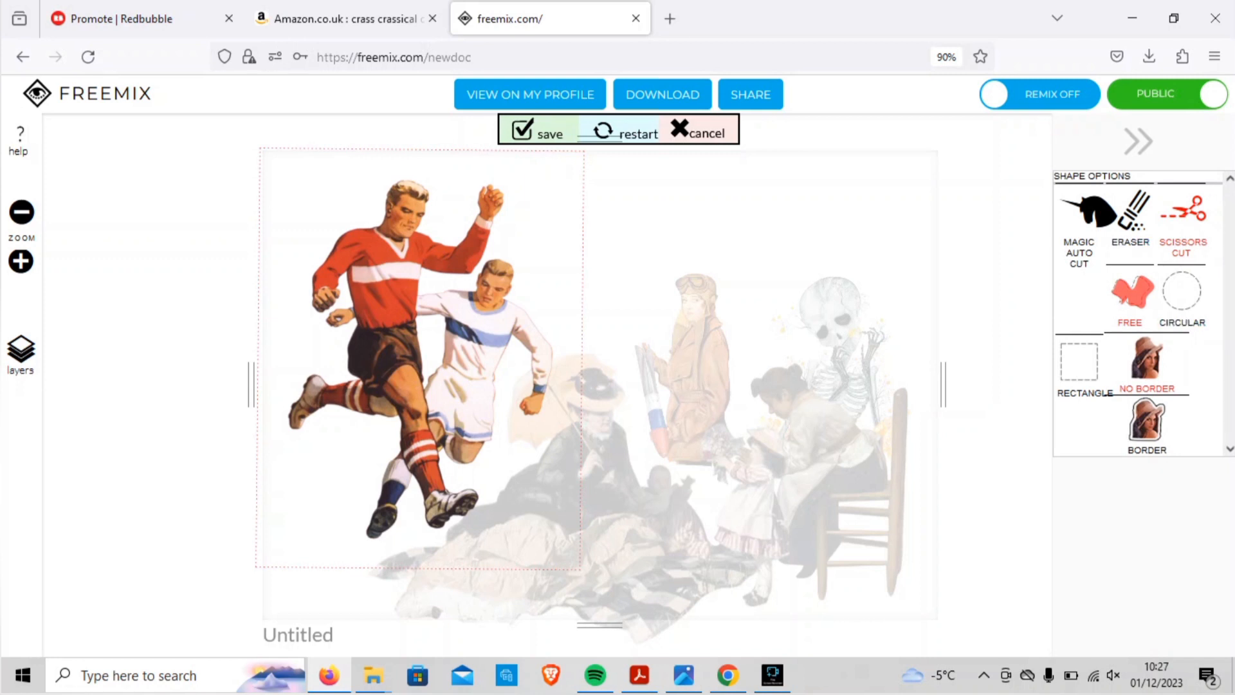
pyautogui.click(698, 132)
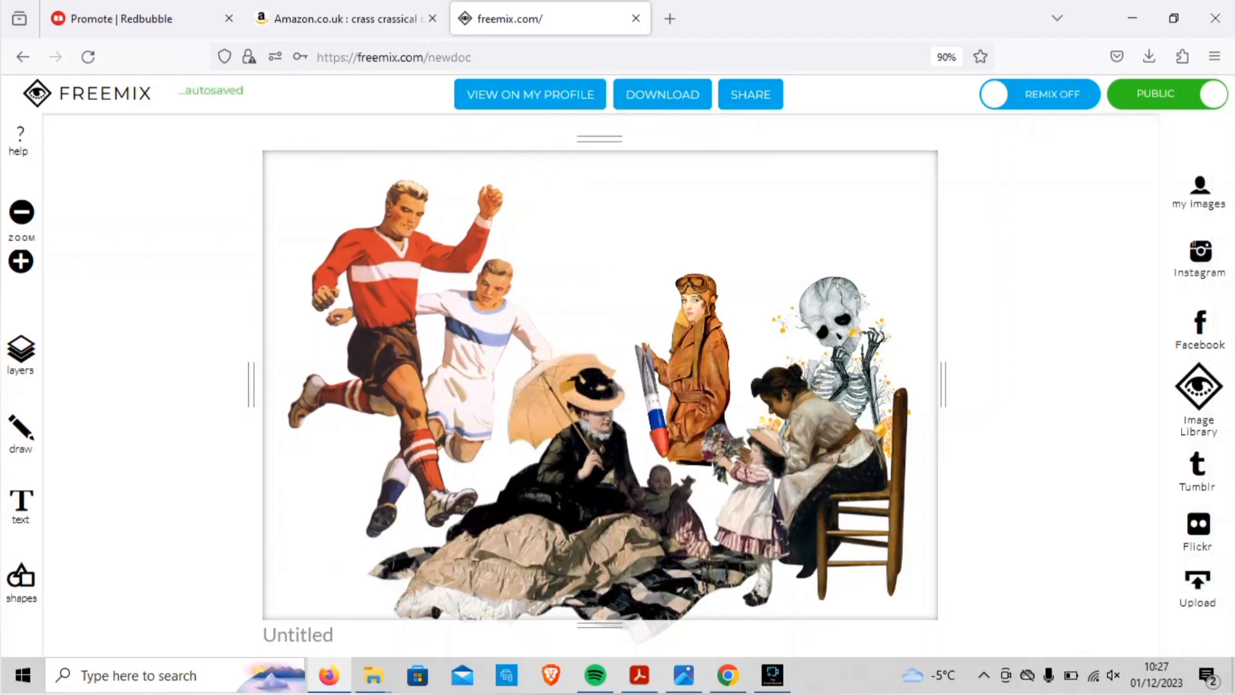
# Add the Image Library cutout of the crouching nude figure with a flayed red face to the collage.
pyautogui.click(1199, 386)
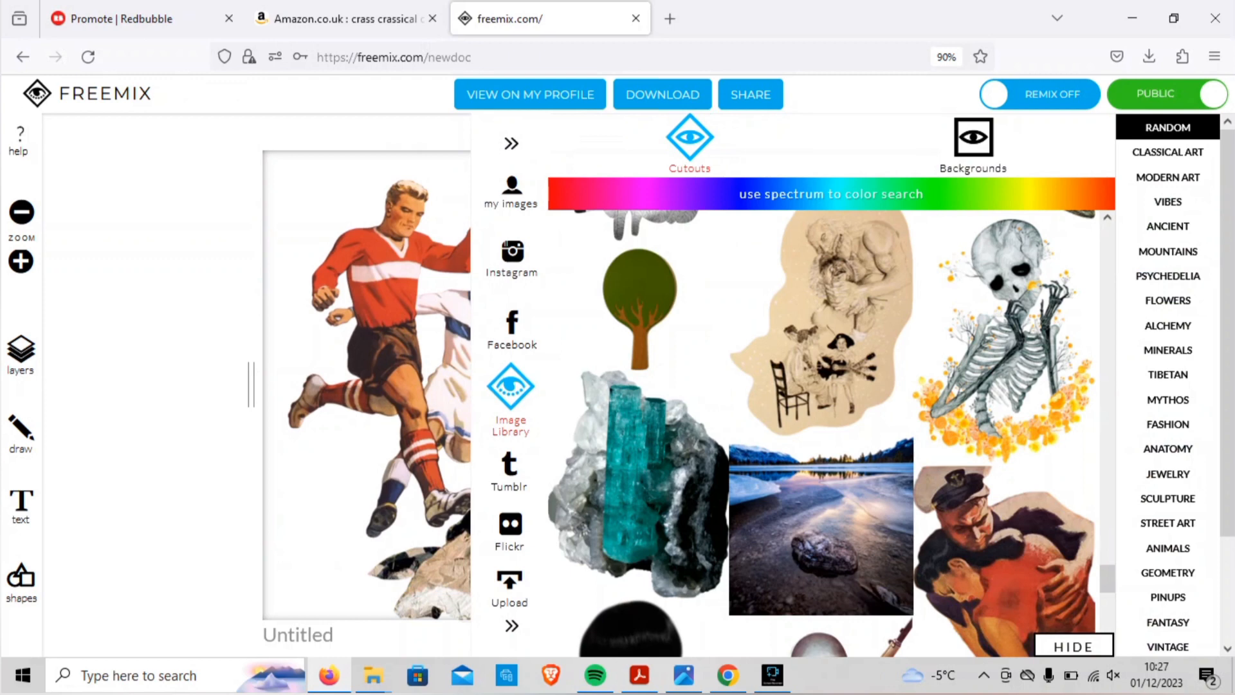
pyautogui.scroll(-5, 822, 433)
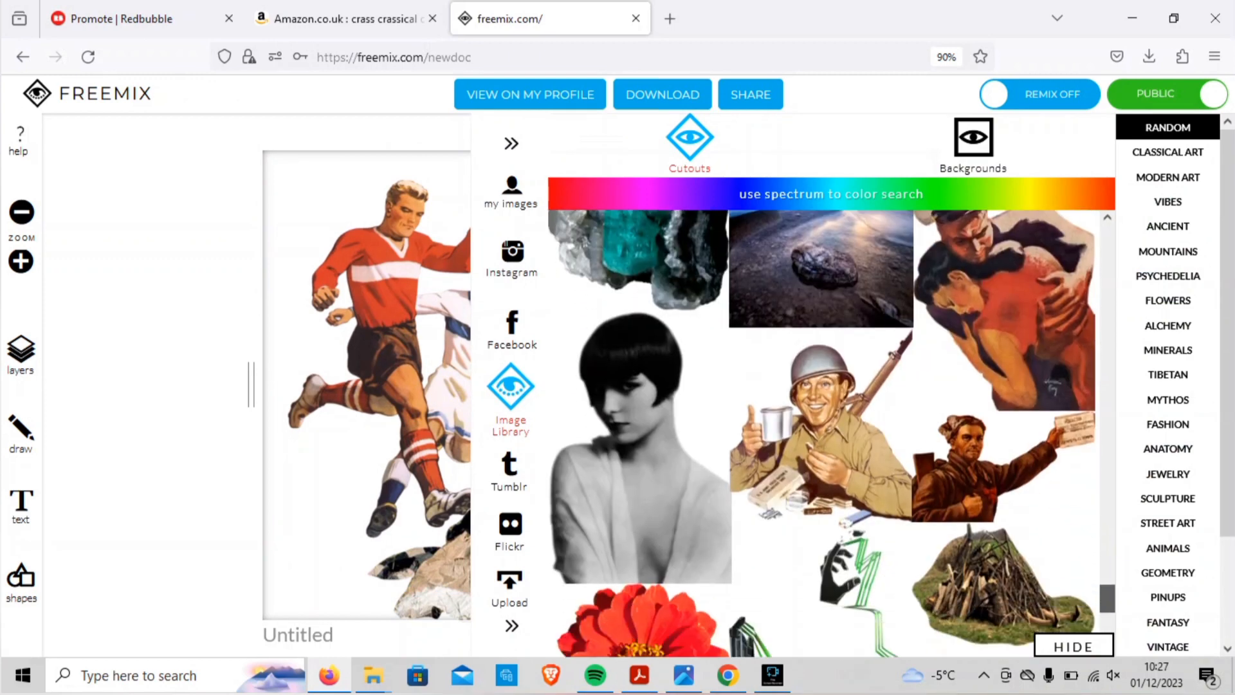
pyautogui.scroll(-5, 822, 432)
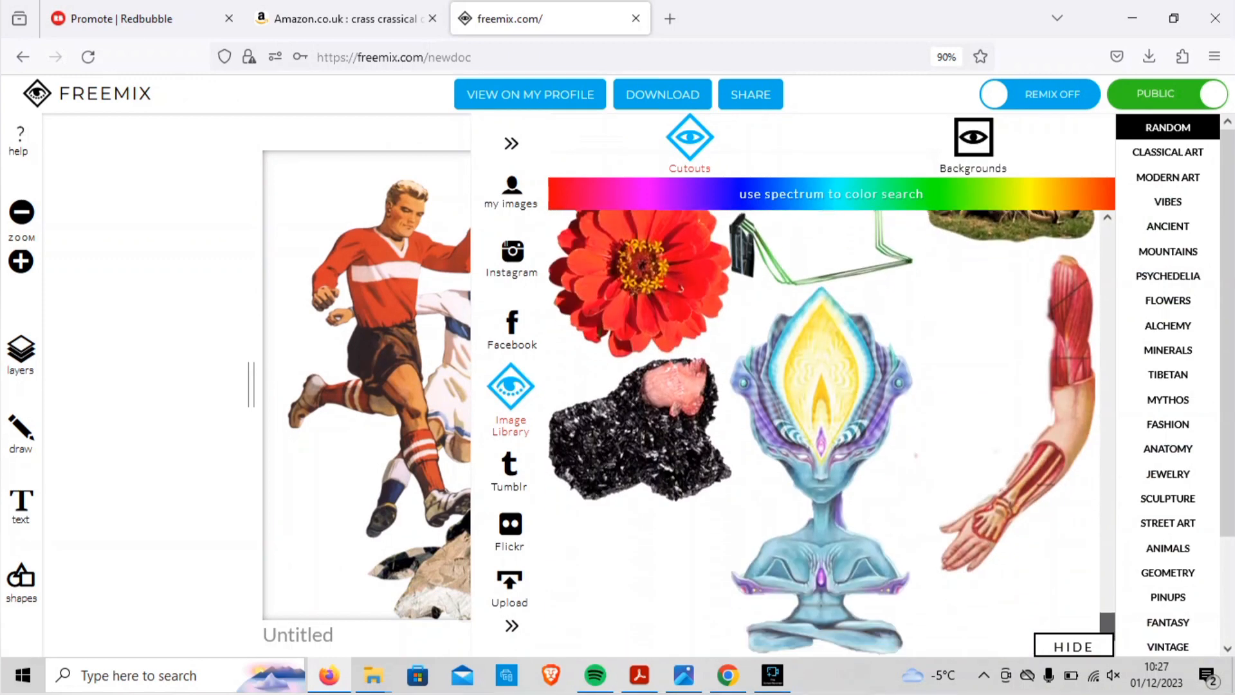
pyautogui.scroll(-1, 822, 432)
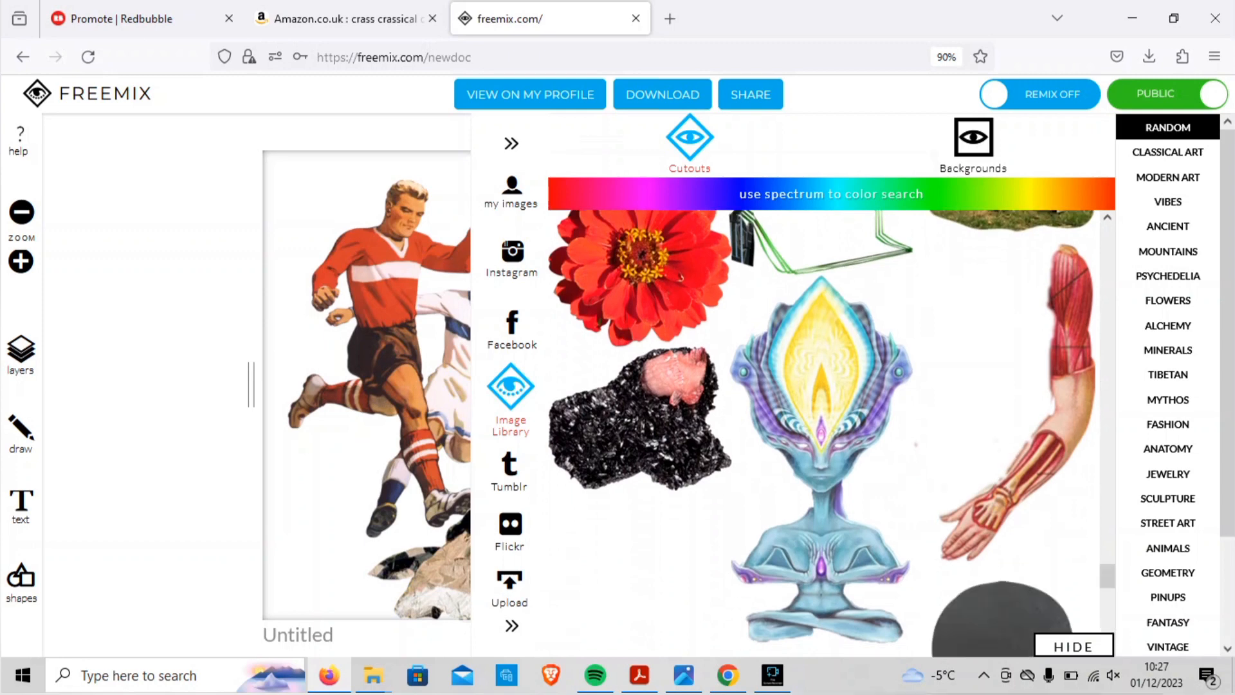
pyautogui.scroll(-10, 830, 431)
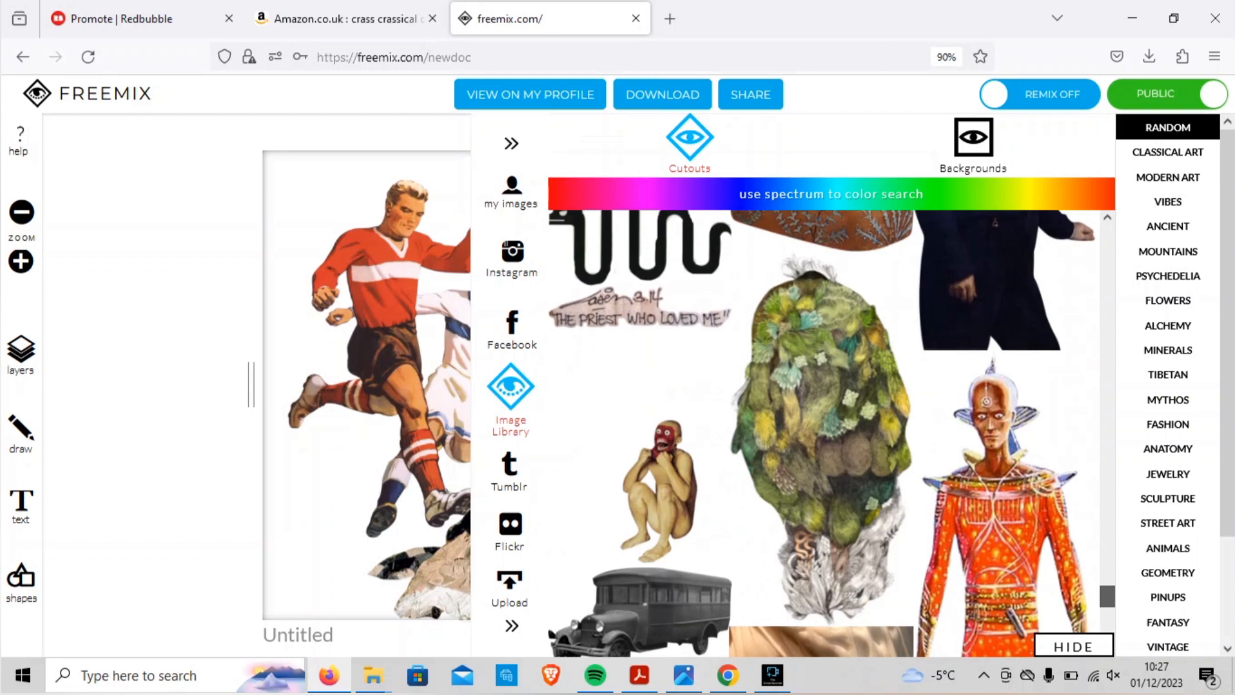
pyautogui.moveTo(669, 637)
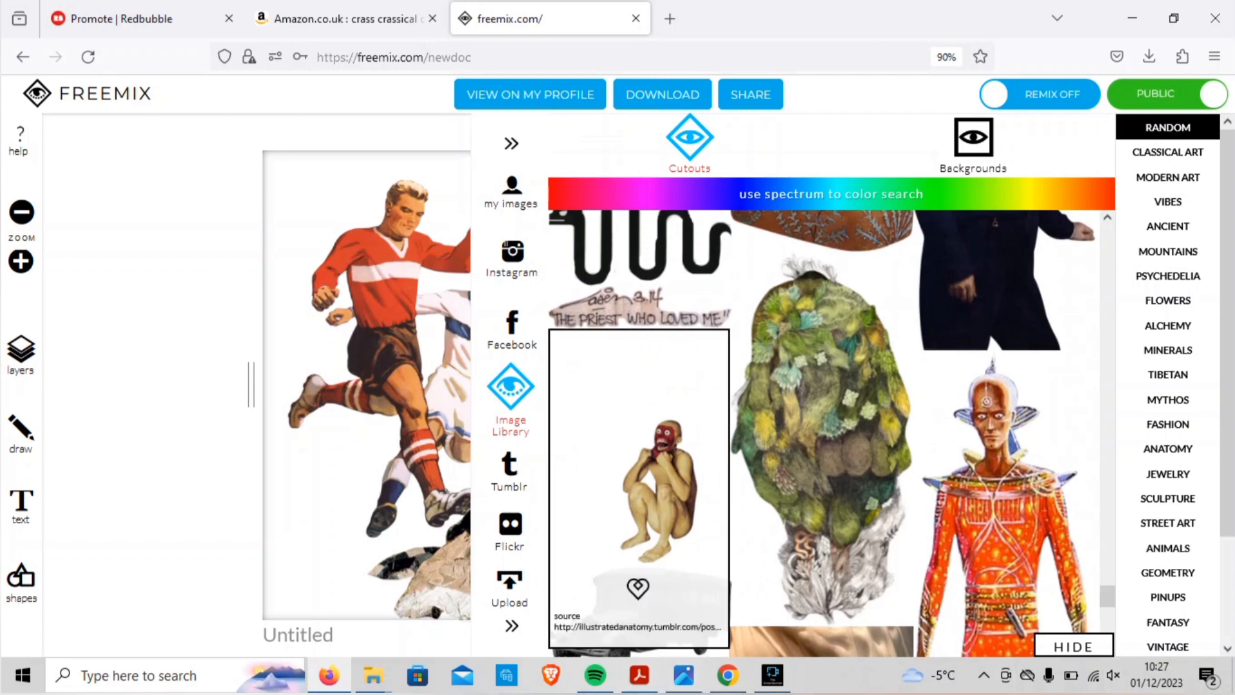
pyautogui.click(662, 489)
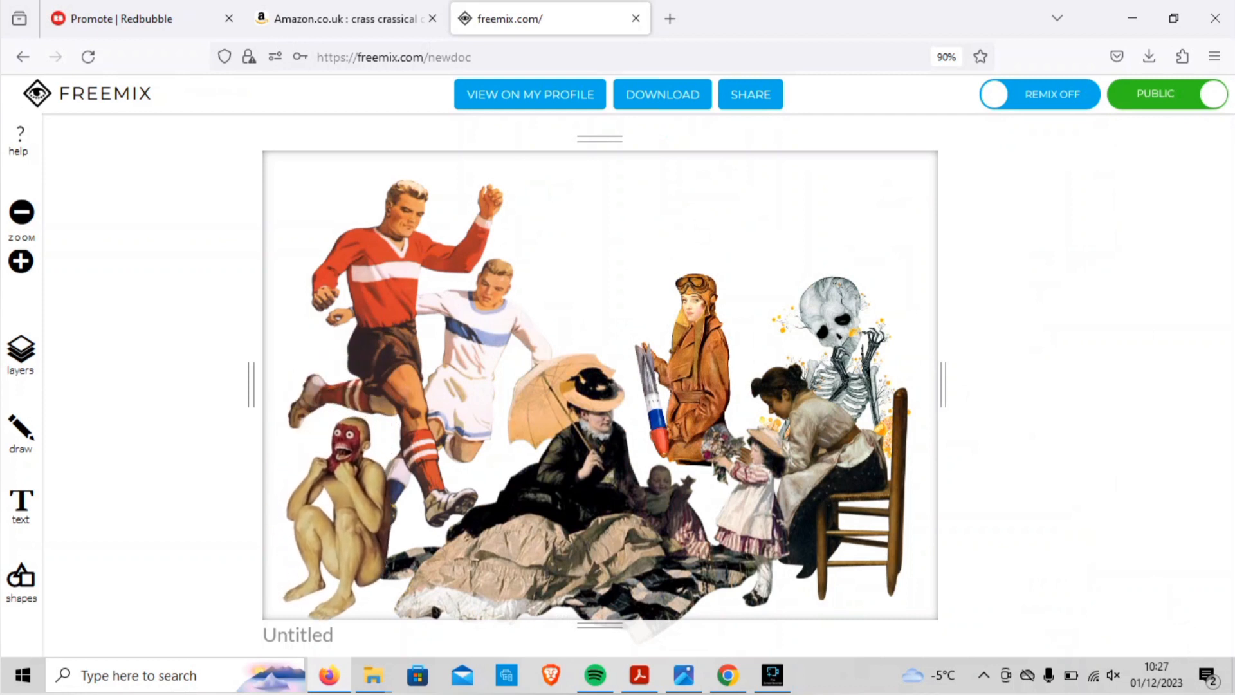
# Widen the canvas and resize the crouching red-faced figure, placing it in the canvas's lower-left corner beside the kicking footballer.
pyautogui.moveTo(341, 502); pyautogui.dragTo(328, 482)
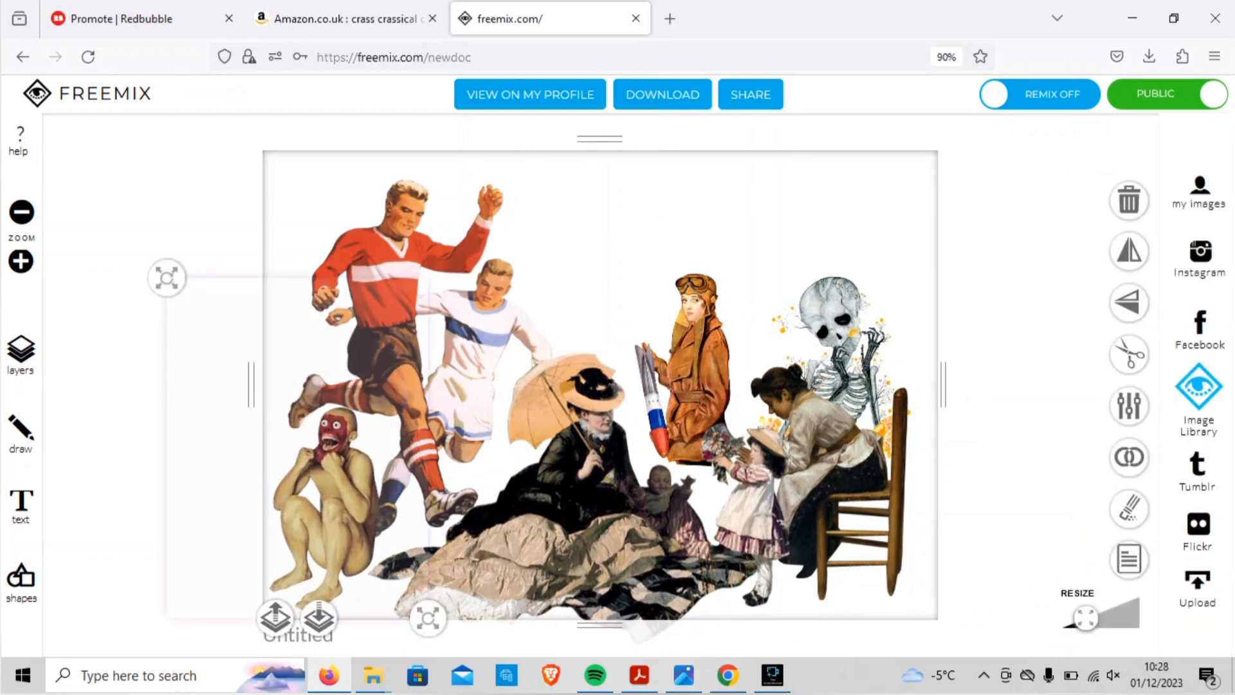
pyautogui.moveTo(167, 277); pyautogui.dragTo(86, 190)
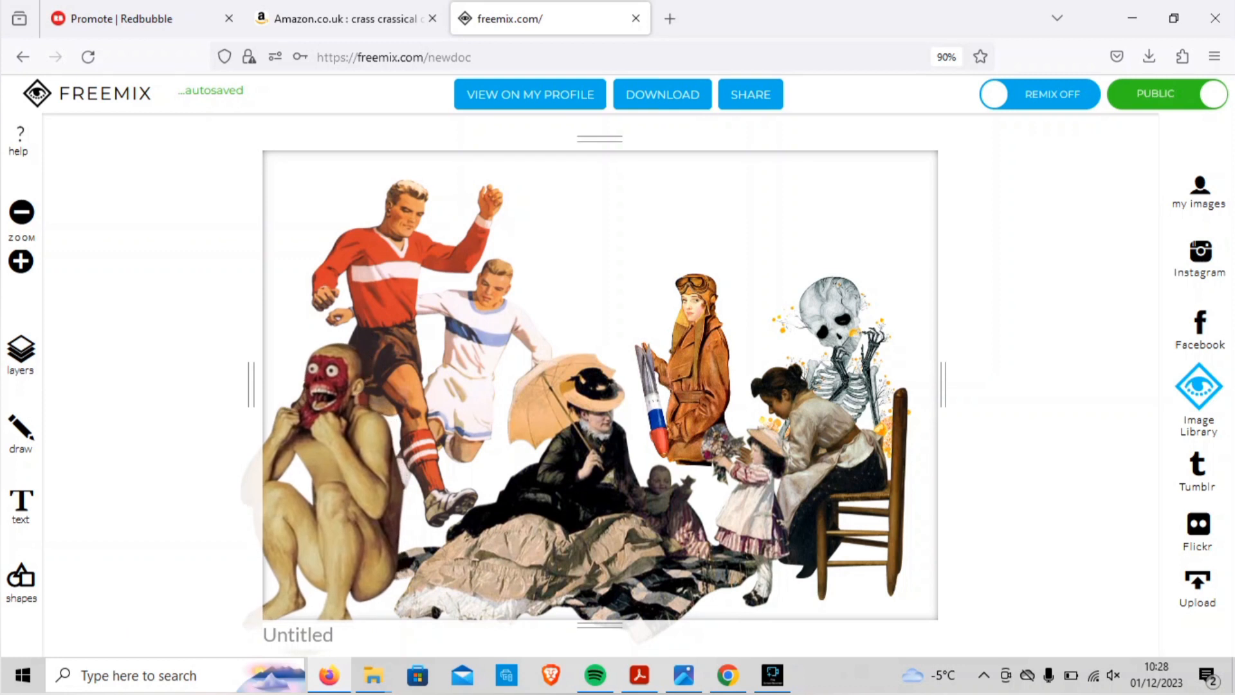
pyautogui.moveTo(334, 482)
pyautogui.mouseDown()
pyautogui.moveTo(454, 489)
pyautogui.moveTo(357, 541)
pyautogui.moveTo(353, 473)
pyautogui.mouseUp()
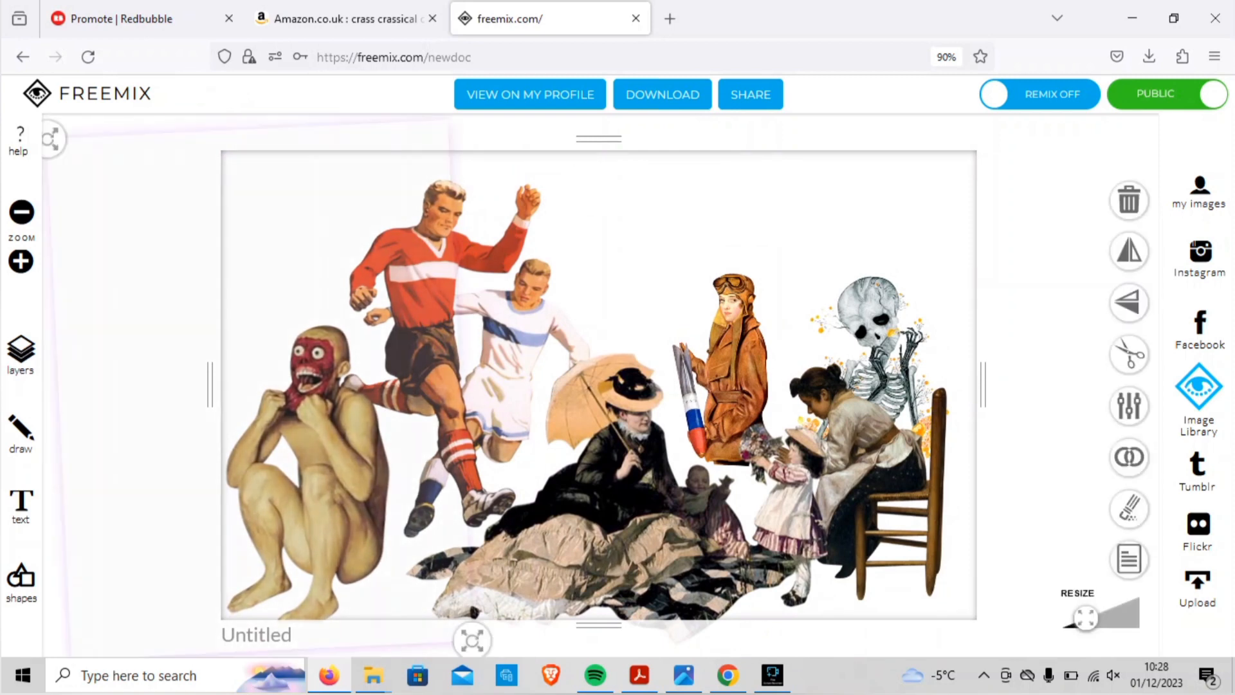
pyautogui.moveTo(308, 418); pyautogui.dragTo(418, 447)
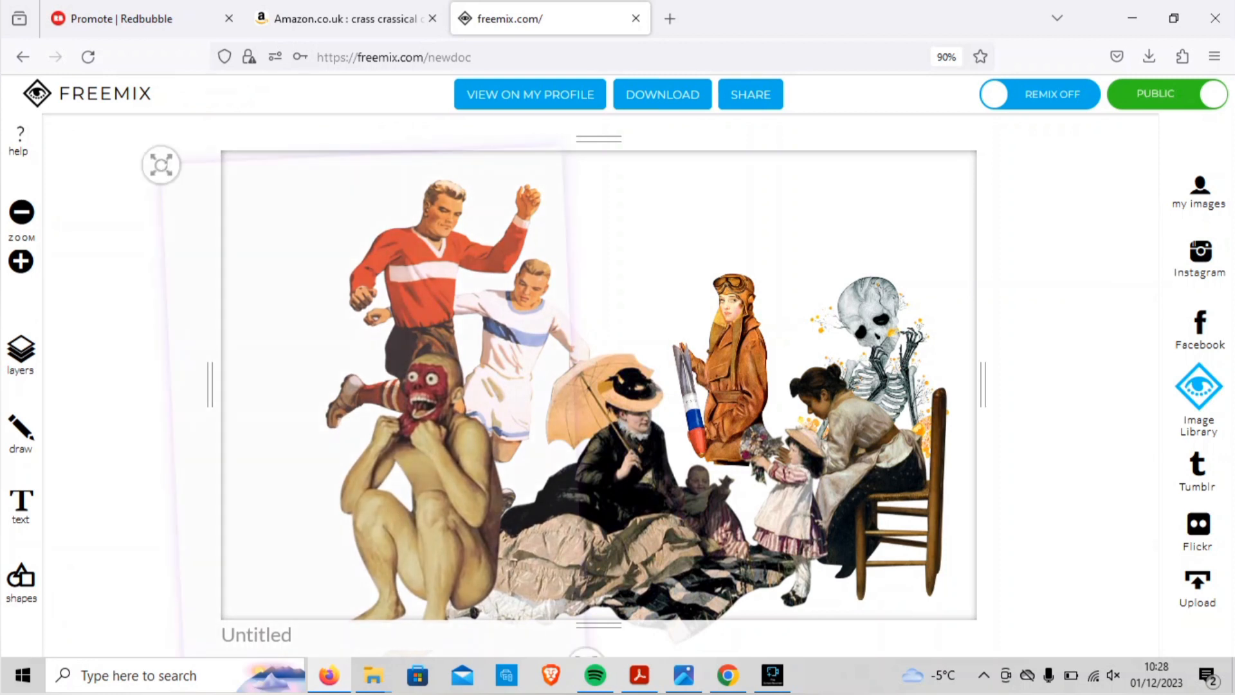
pyautogui.moveTo(586, 653); pyautogui.dragTo(532, 604)
pyautogui.moveTo(412, 450); pyautogui.dragTo(323, 472)
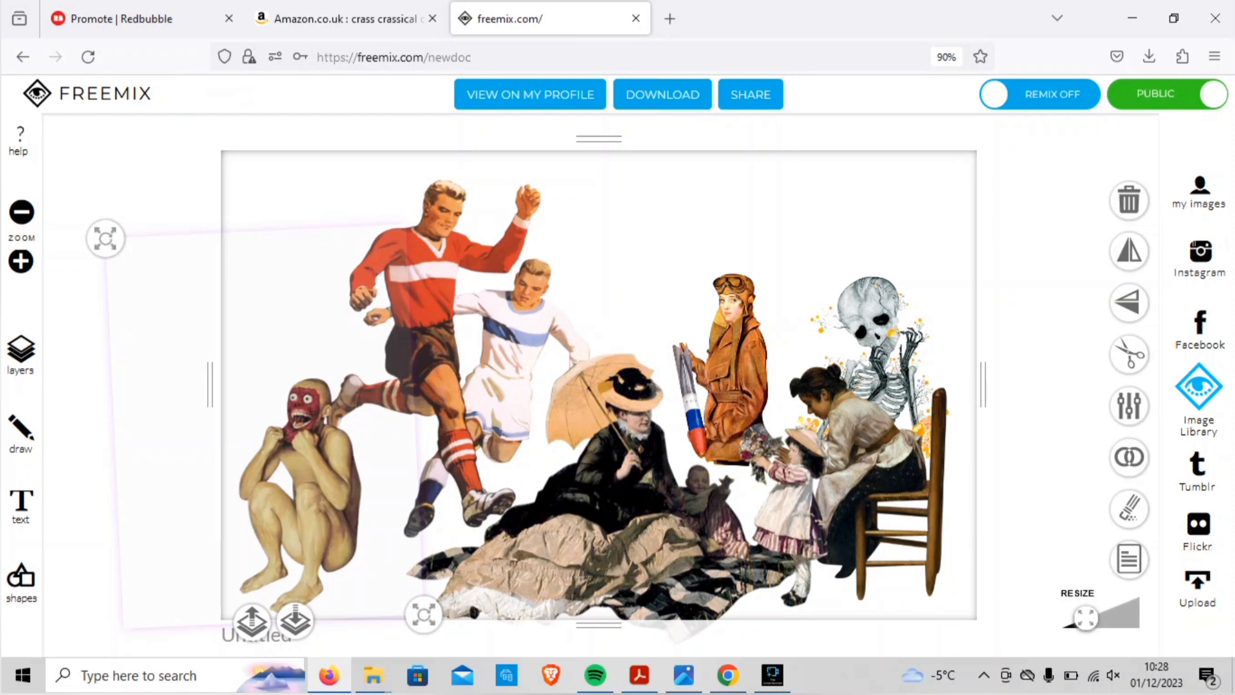
# Add the Image Library cutout of the standing figure in an orange-red suit and enlarge it to about the canvas's full height.
pyautogui.click(1198, 386)
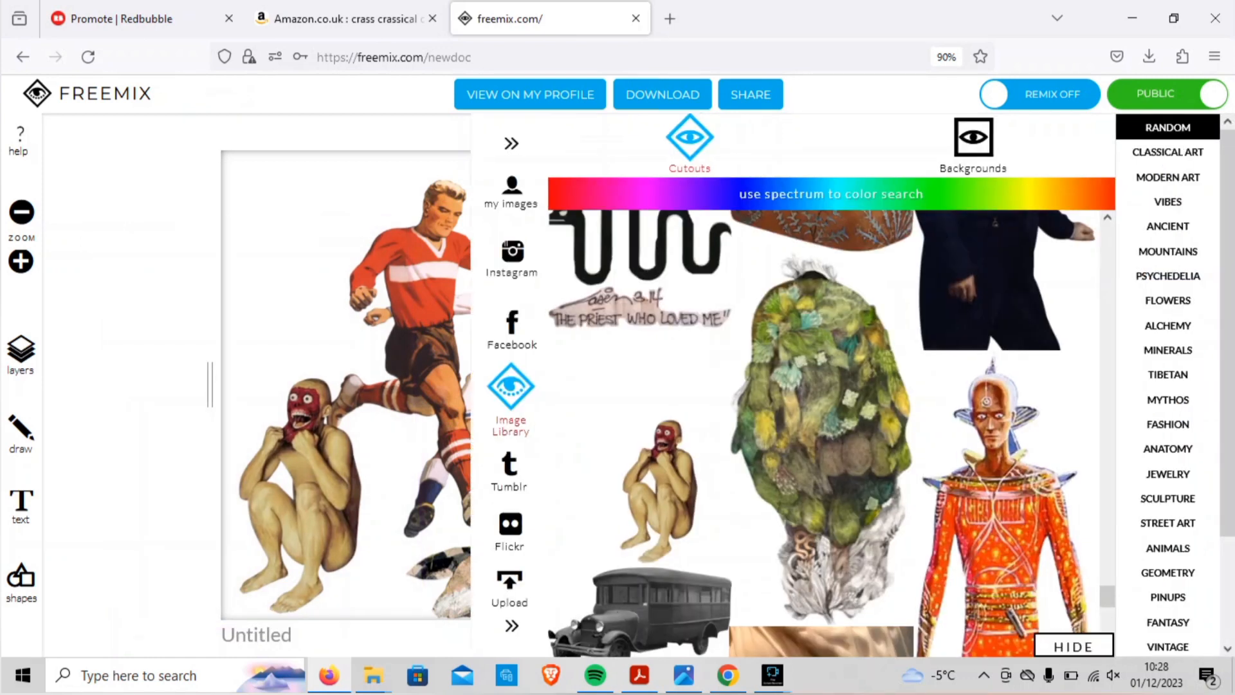
pyautogui.moveTo(997, 502); pyautogui.dragTo(646, 424)
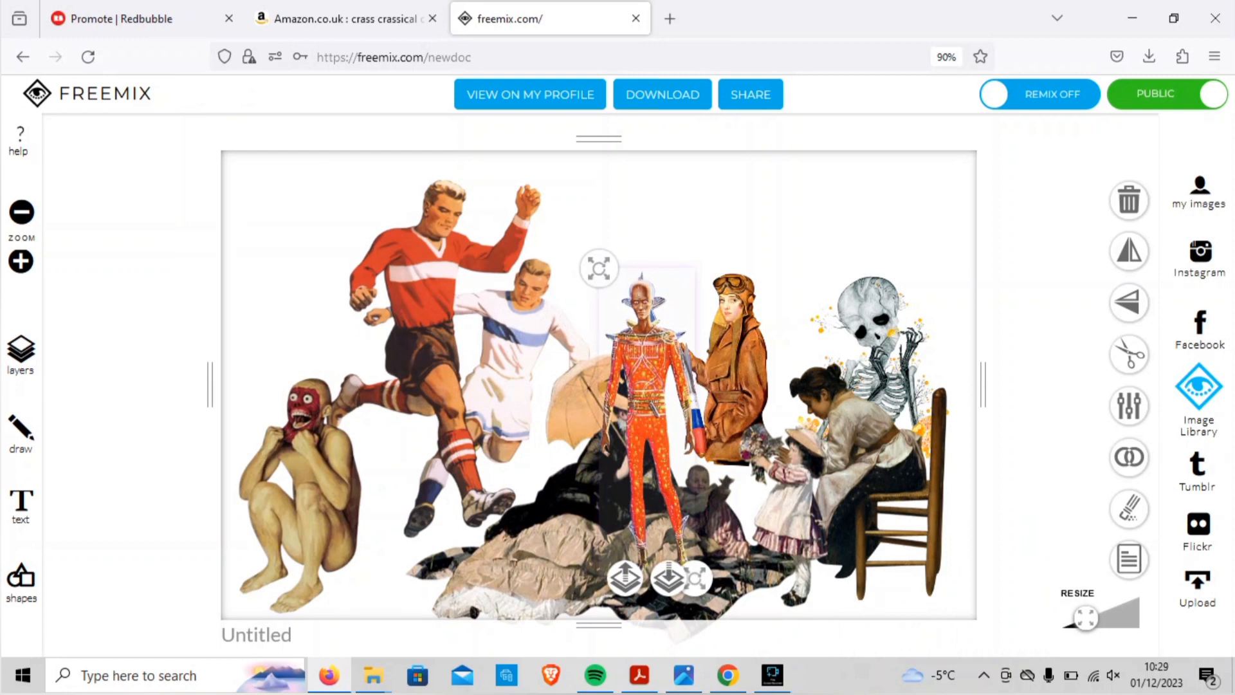
pyautogui.moveTo(599, 268); pyautogui.dragTo(572, 165)
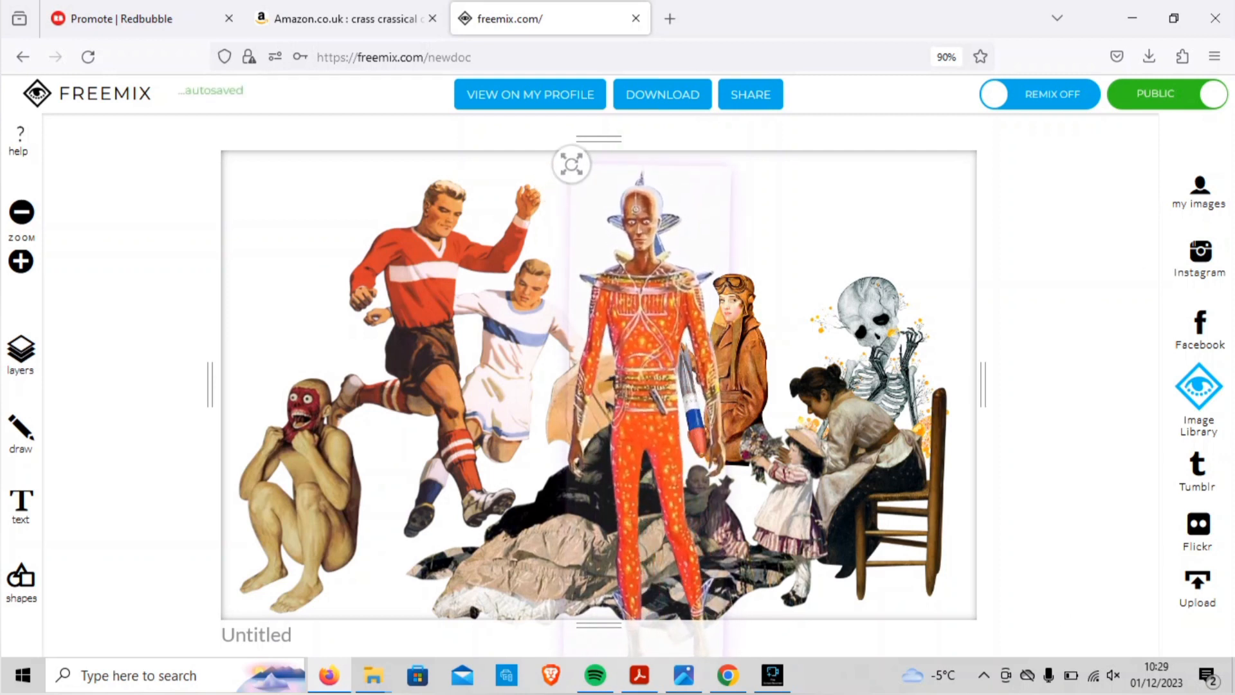
pyautogui.moveTo(571, 165); pyautogui.dragTo(552, 132)
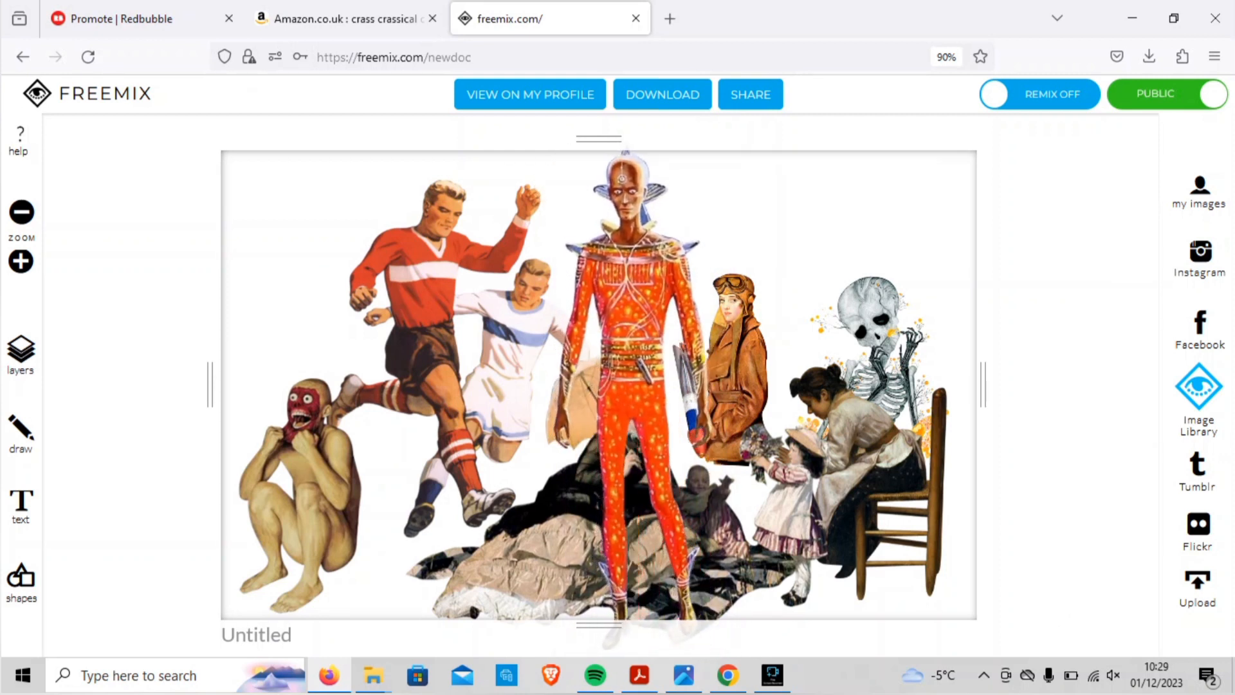
# Layer the orange-suited figure behind the parasol woman, between the footballers and the aviator, and shrink it slightly.
pyautogui.click(636, 360)
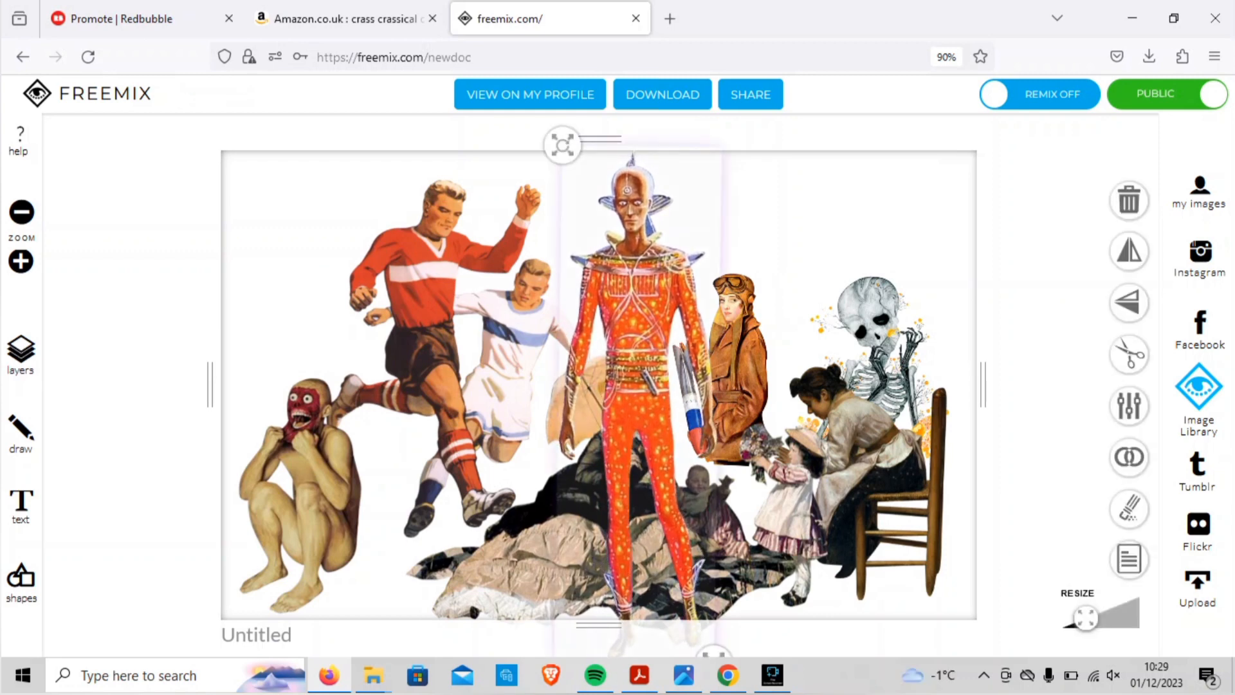
pyautogui.moveTo(637, 386); pyautogui.dragTo(596, 295)
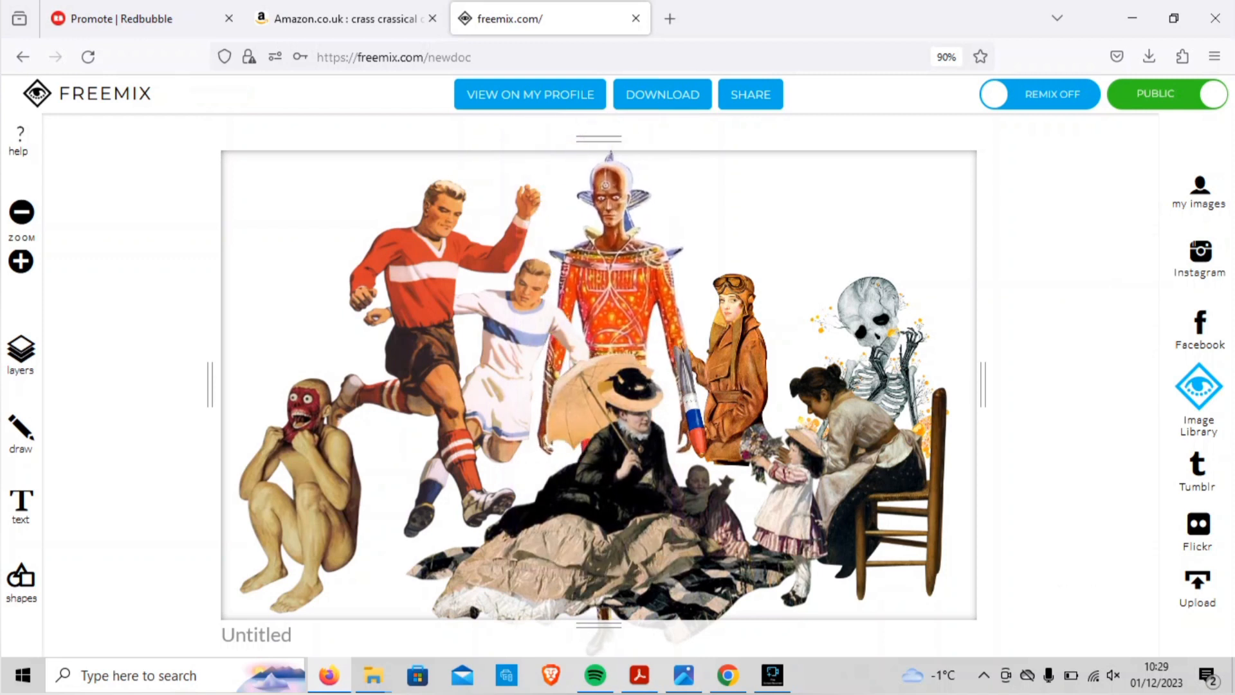
pyautogui.click(617, 450)
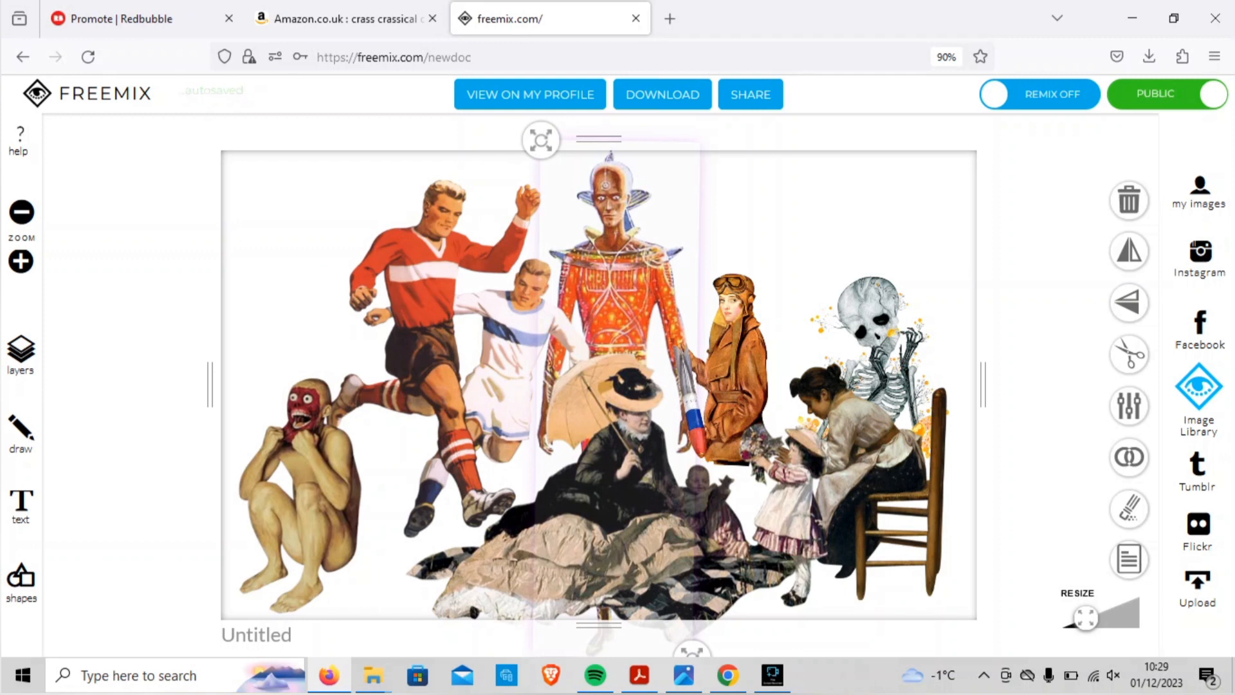
pyautogui.moveTo(541, 140); pyautogui.dragTo(551, 155)
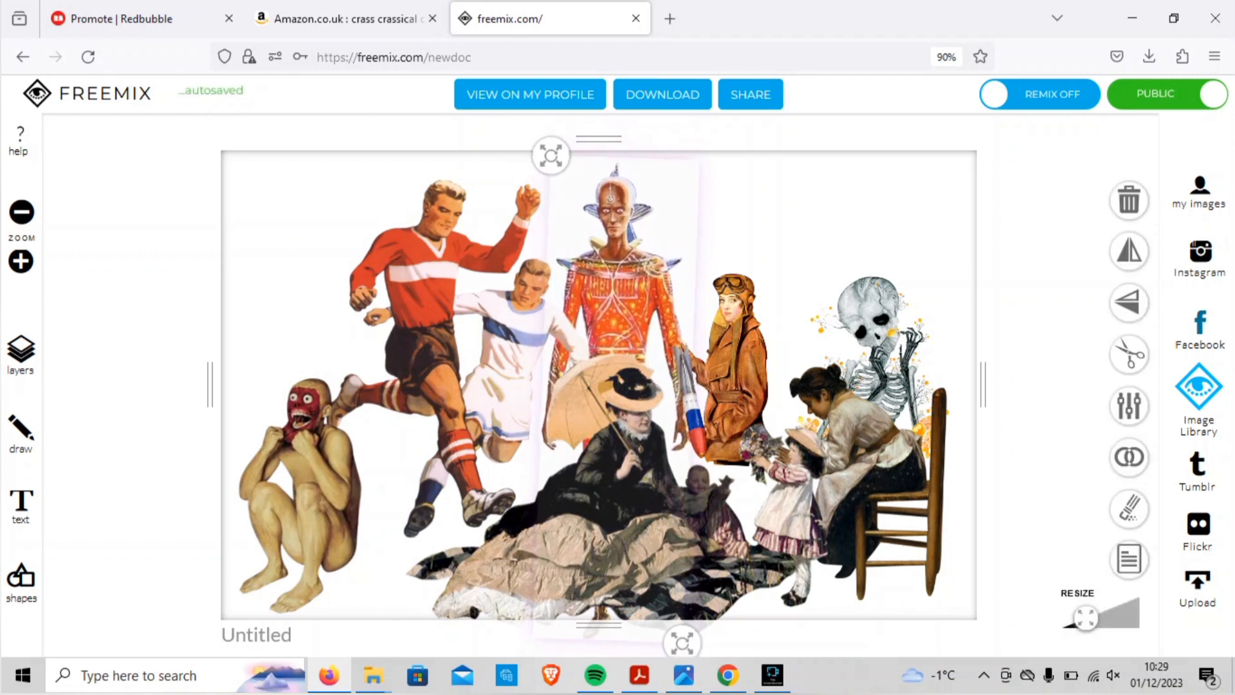
# Add the Image Library cutout of the grey stone statue of a woman holding a flower wreath to the collage.
pyautogui.click(1199, 386)
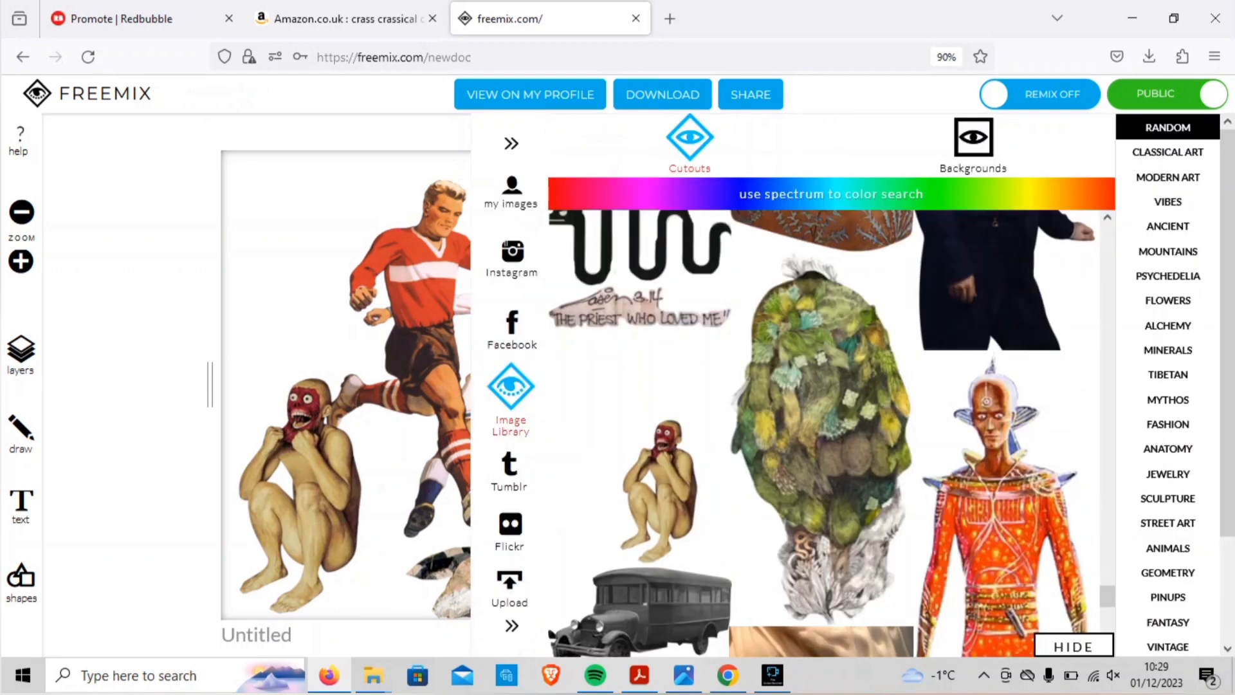
pyautogui.scroll(-5, 826, 356)
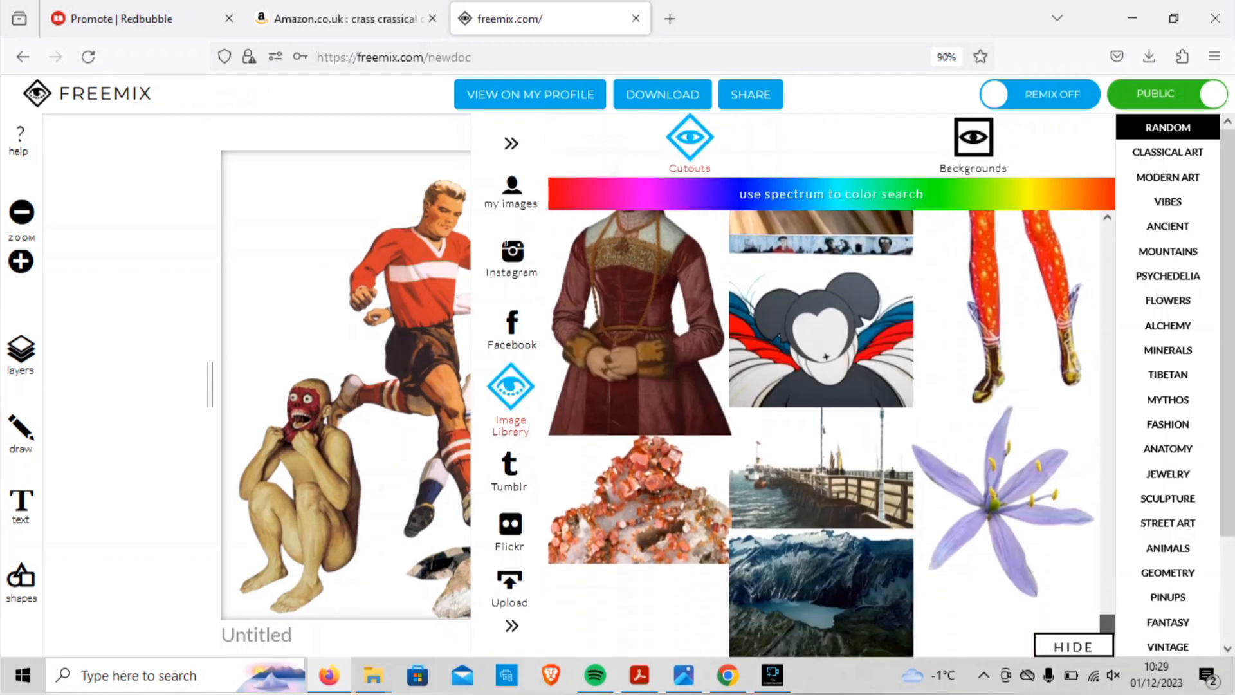
pyautogui.scroll(-2, 826, 386)
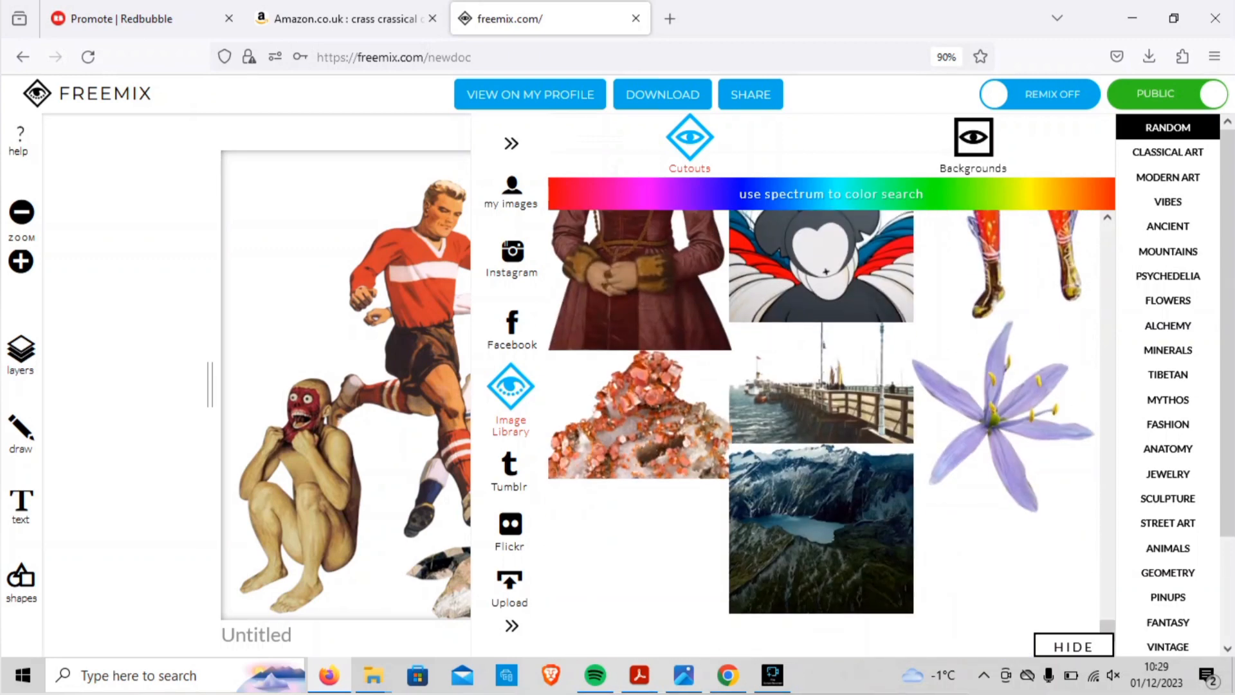
pyautogui.moveTo(826, 272)
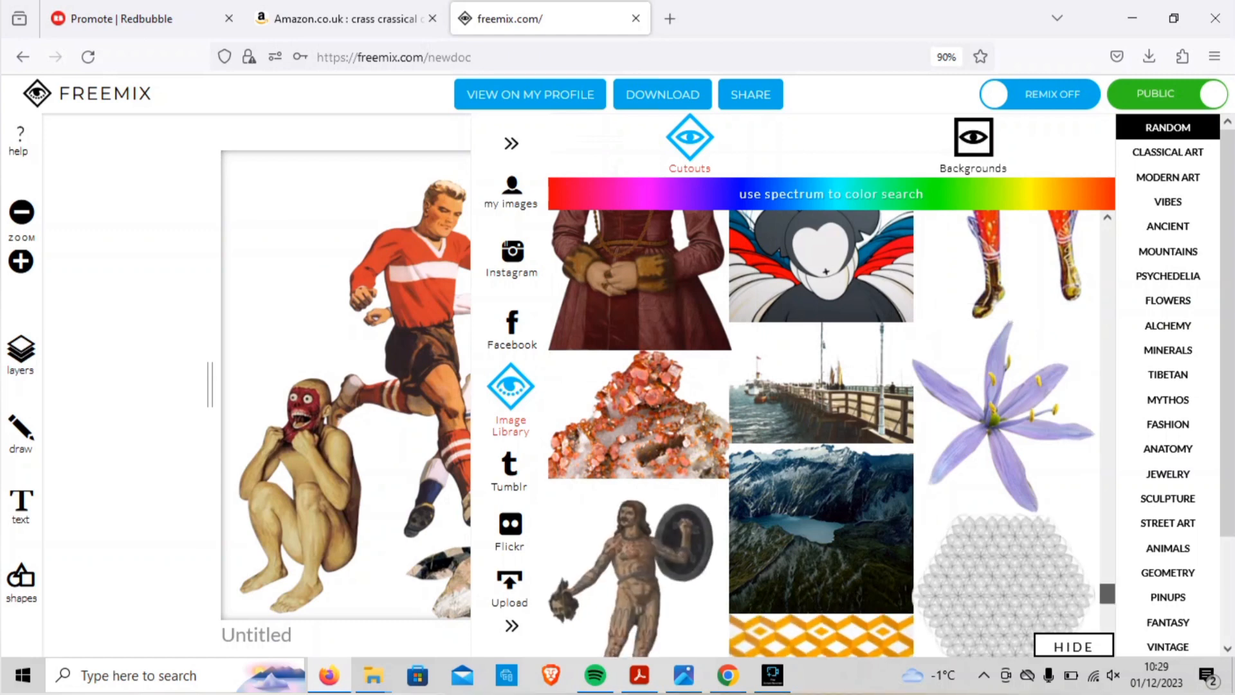
pyautogui.scroll(-5, 826, 272)
pyautogui.scroll(-3, 826, 386)
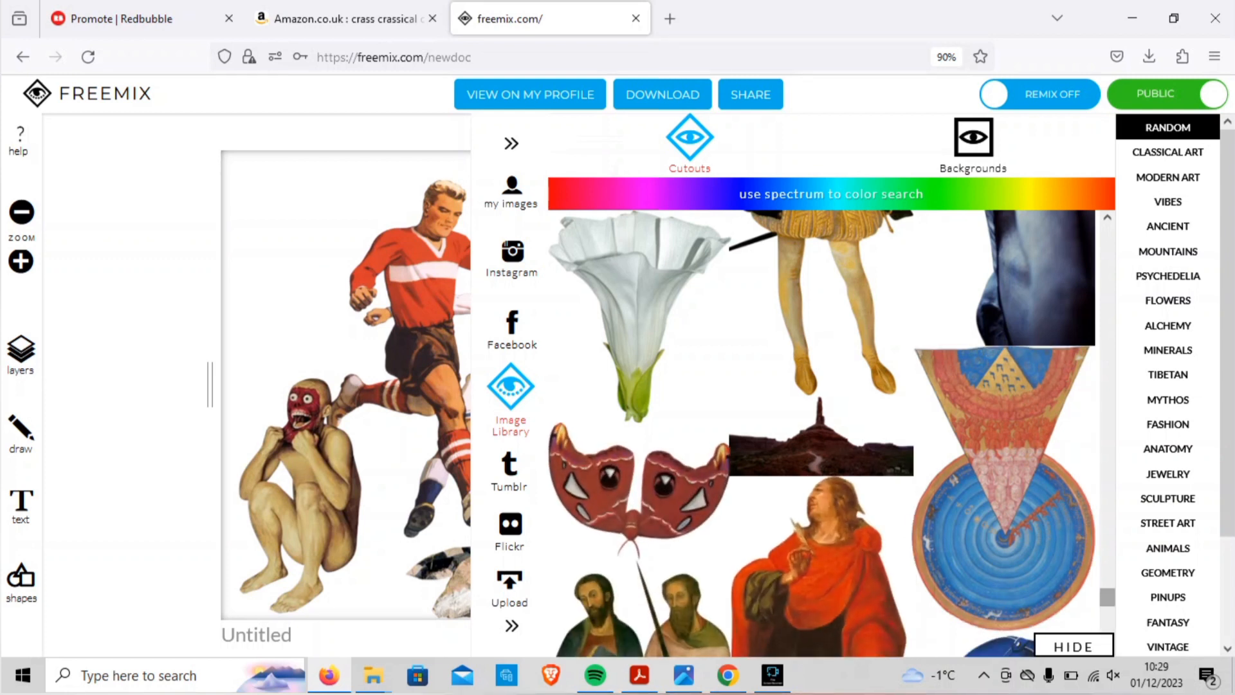
pyautogui.scroll(-5, 823, 433)
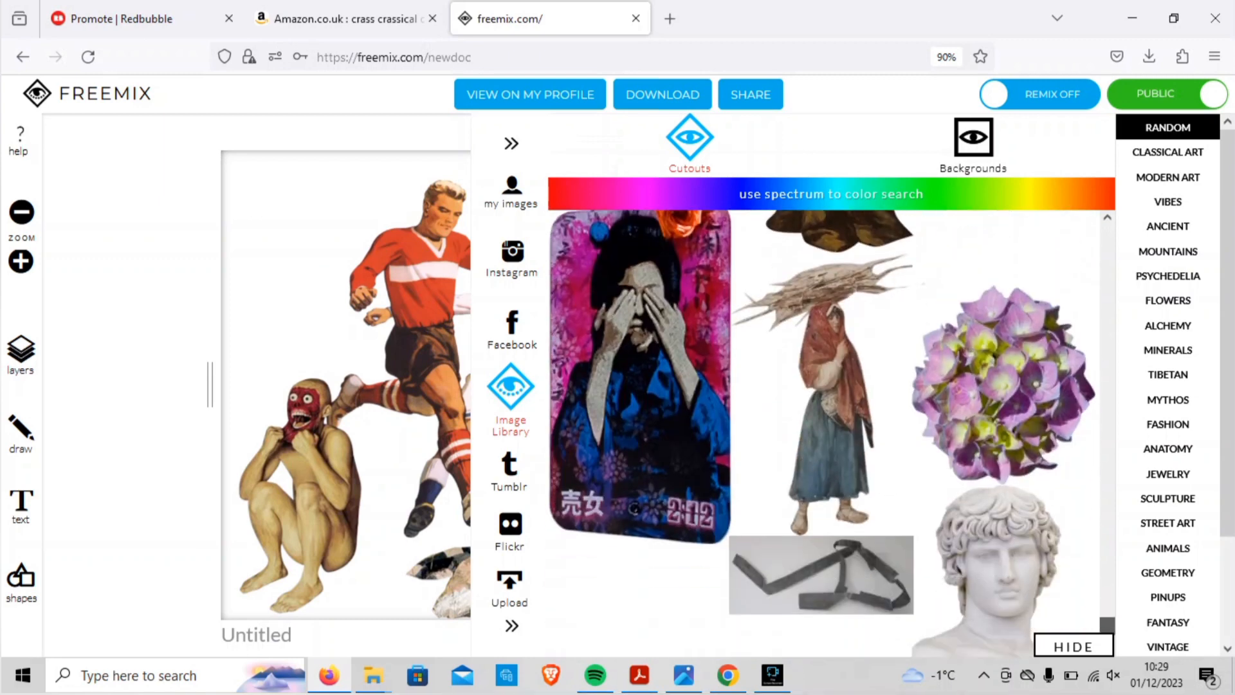
pyautogui.scroll(-2, 822, 425)
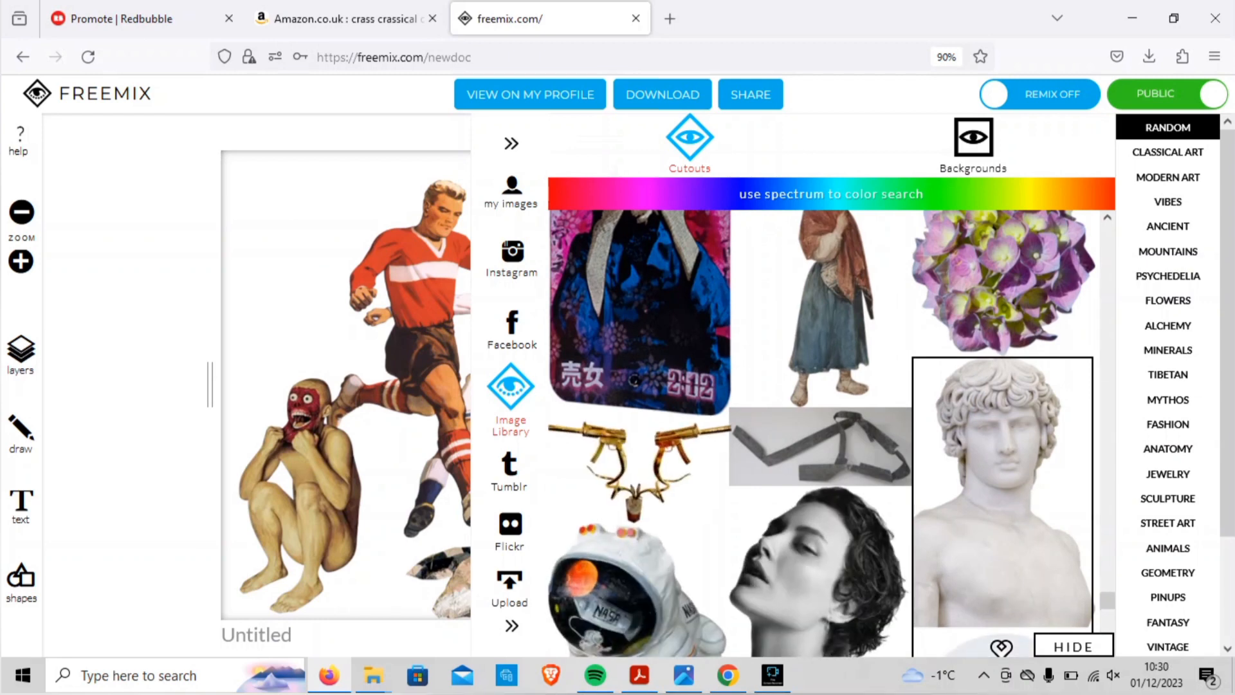
pyautogui.scroll(-10, 822, 431)
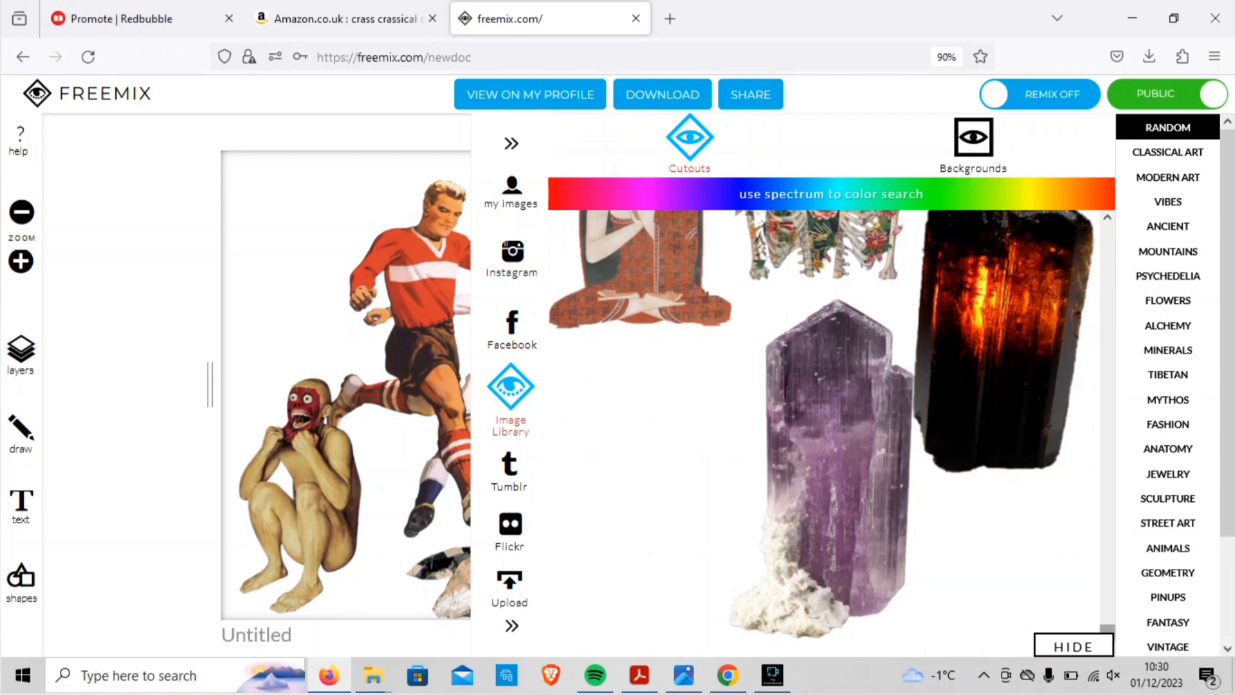
pyautogui.moveTo(1107, 600)
pyautogui.mouseDown()
pyautogui.moveTo(1107, 618)
pyautogui.moveTo(1107, 607)
pyautogui.mouseUp()
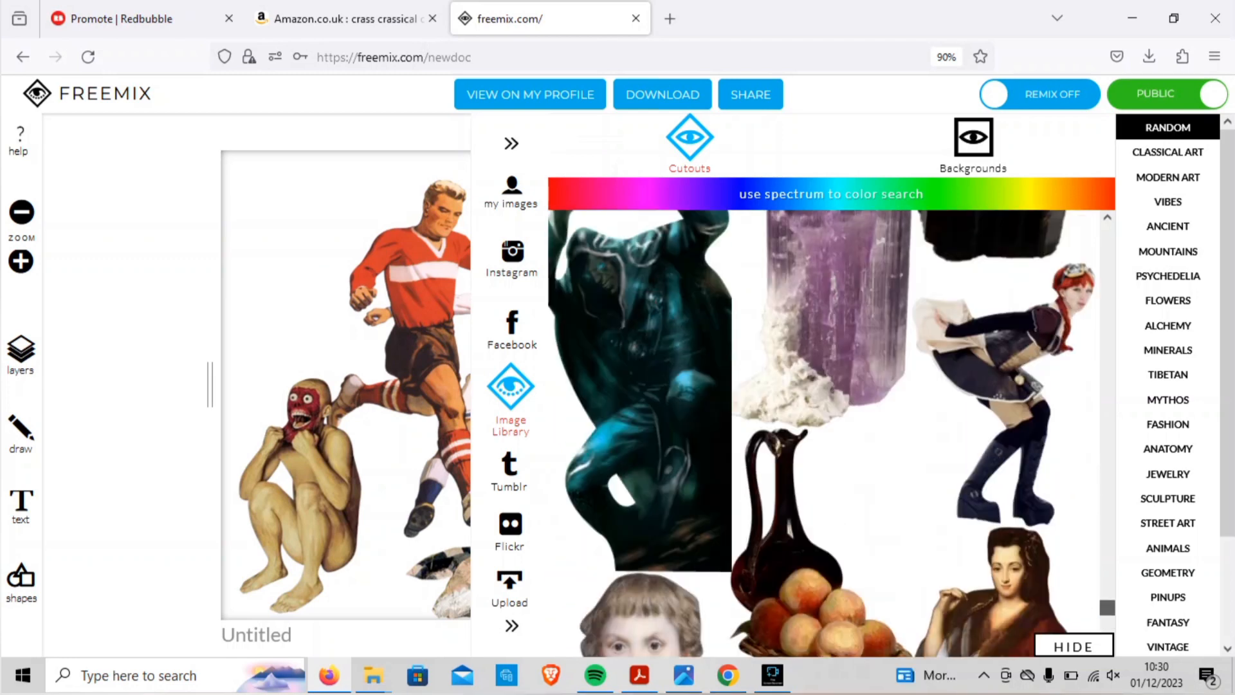
pyautogui.moveTo(1107, 607)
pyautogui.mouseDown()
pyautogui.moveTo(1107, 630)
pyautogui.moveTo(1107, 603)
pyautogui.mouseUp()
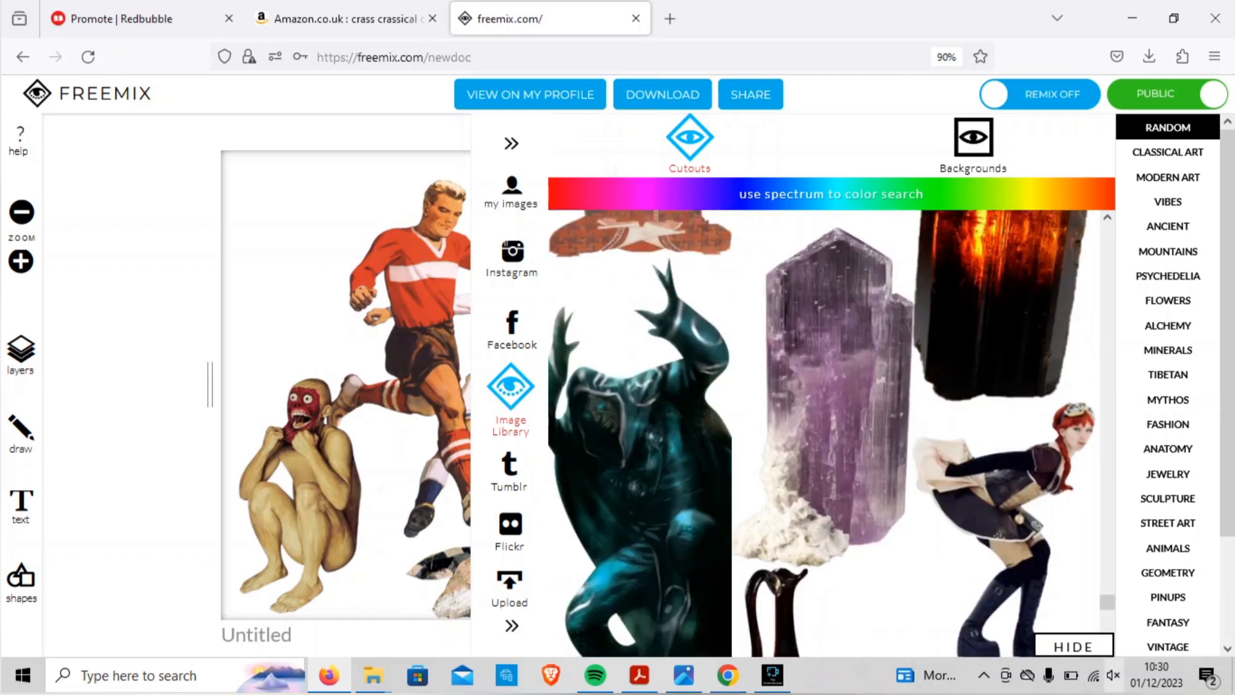
pyautogui.moveTo(1107, 579); pyautogui.dragTo(1107, 632)
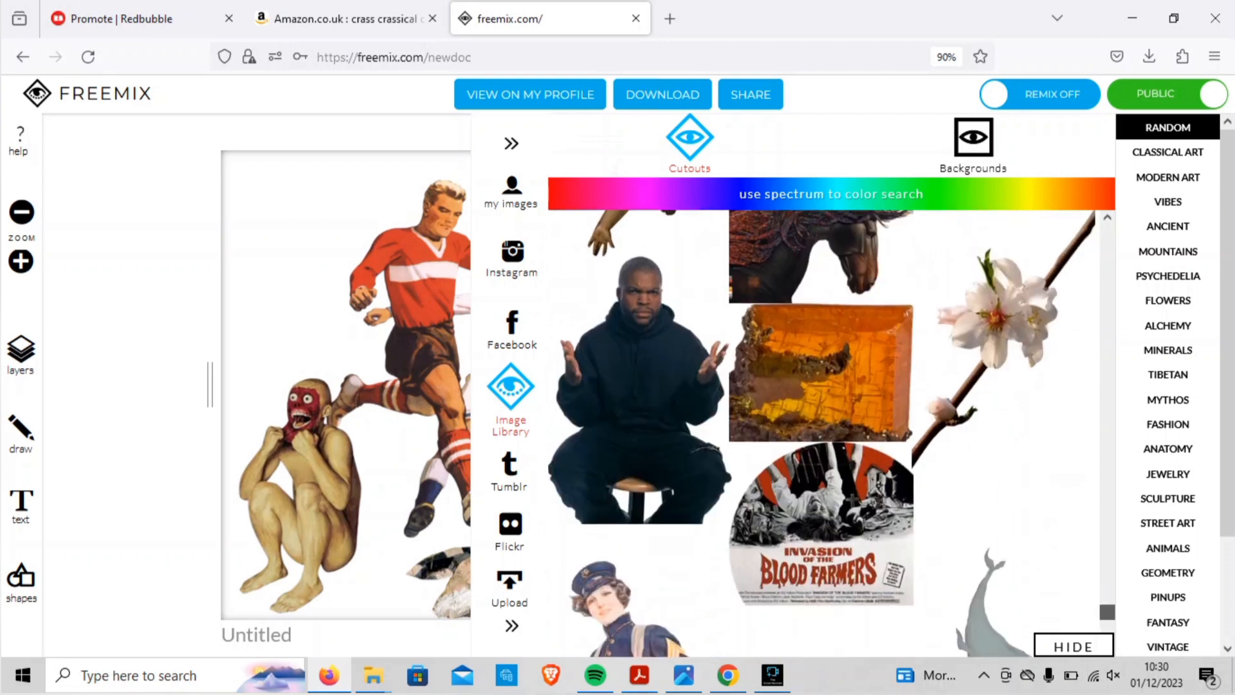
pyautogui.moveTo(1107, 610); pyautogui.dragTo(1107, 635)
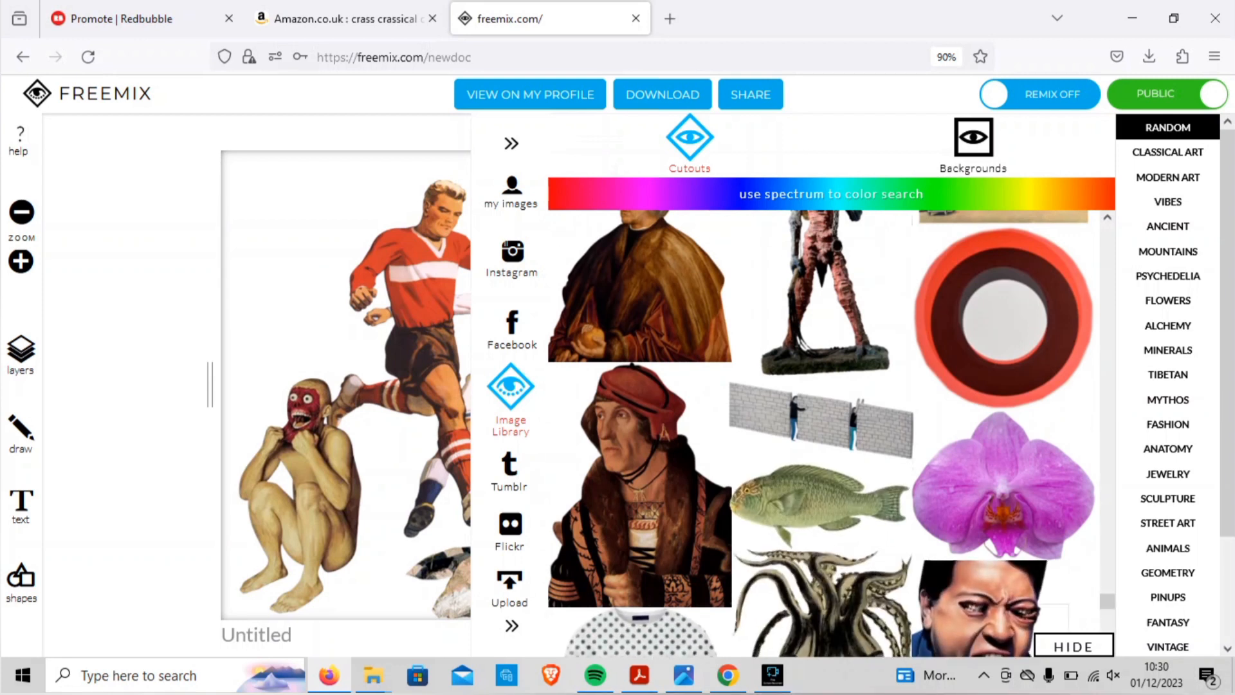
pyautogui.moveTo(1107, 600); pyautogui.dragTo(1107, 619)
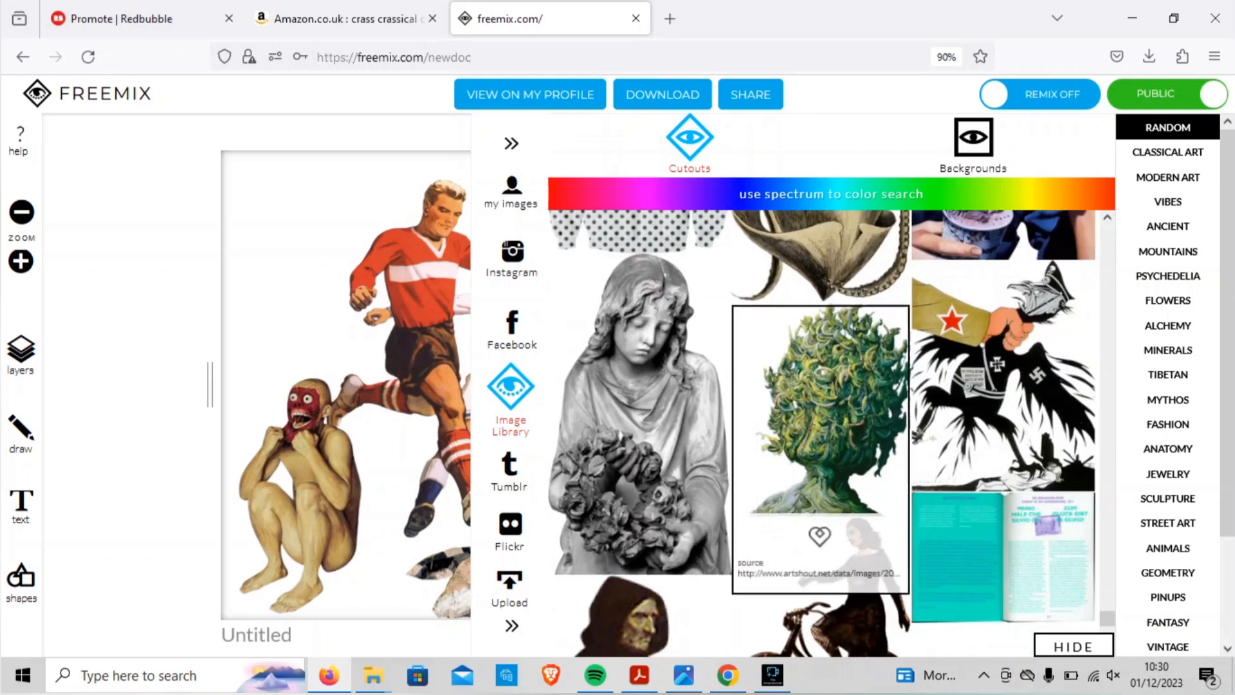
pyautogui.click(640, 412)
# Shrink the stone statue and layer it behind the parasol woman and the little girl, just below the aviator.
pyautogui.moveTo(608, 386); pyautogui.dragTo(736, 494)
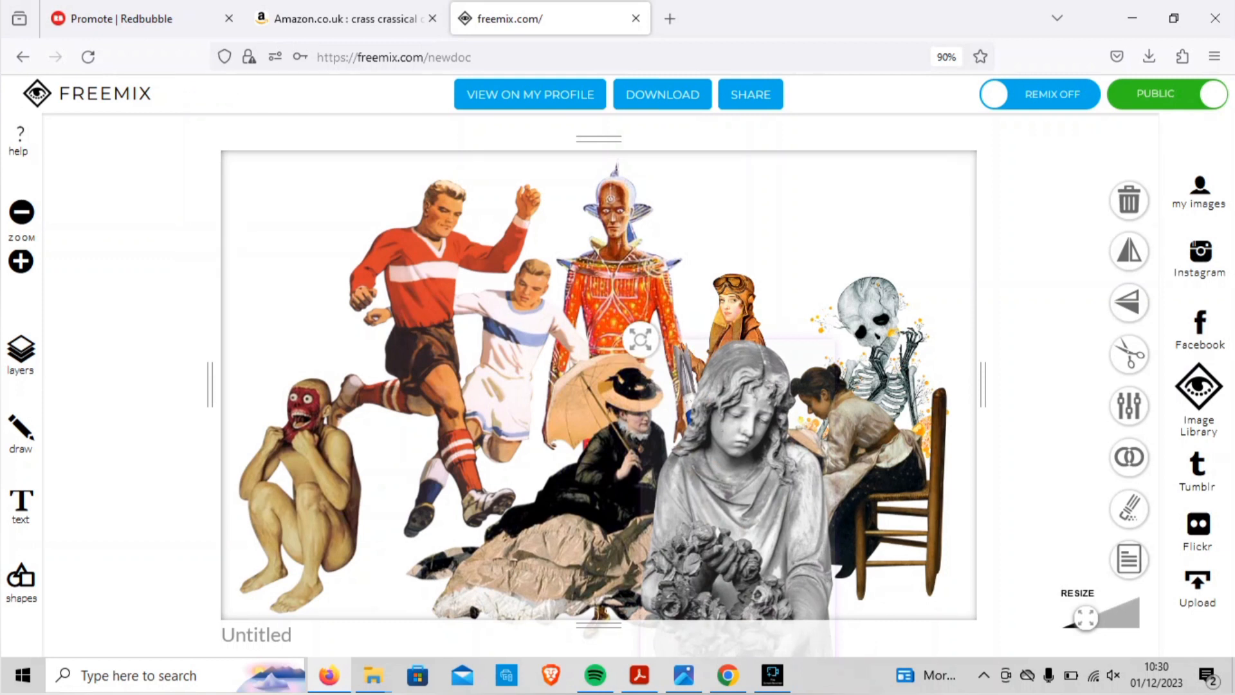
pyautogui.moveTo(641, 340); pyautogui.dragTo(682, 404)
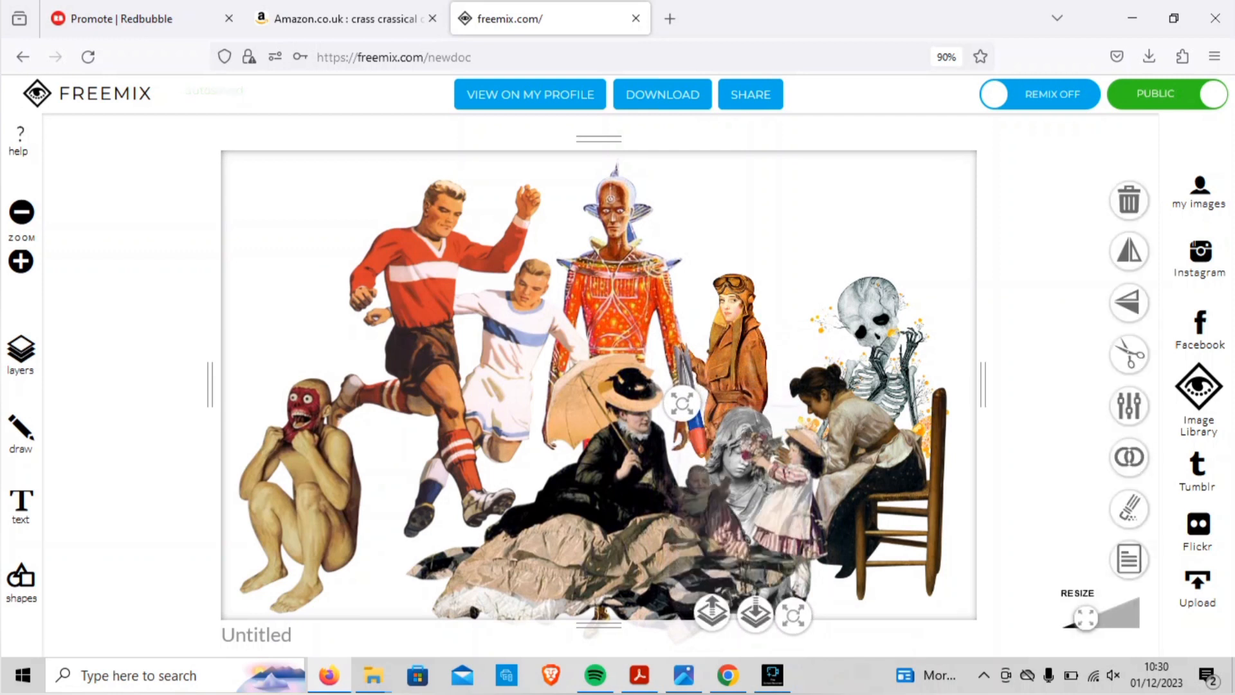
pyautogui.press('Escape')
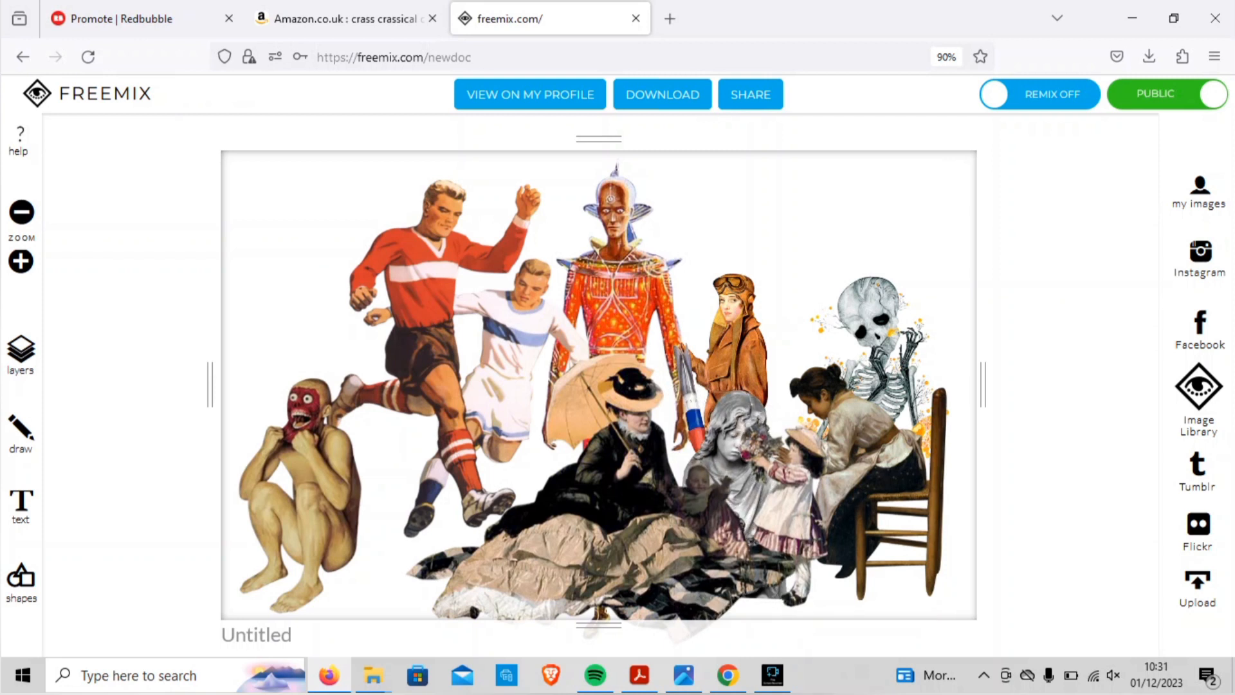
pyautogui.click(740, 464)
pyautogui.press('Escape')
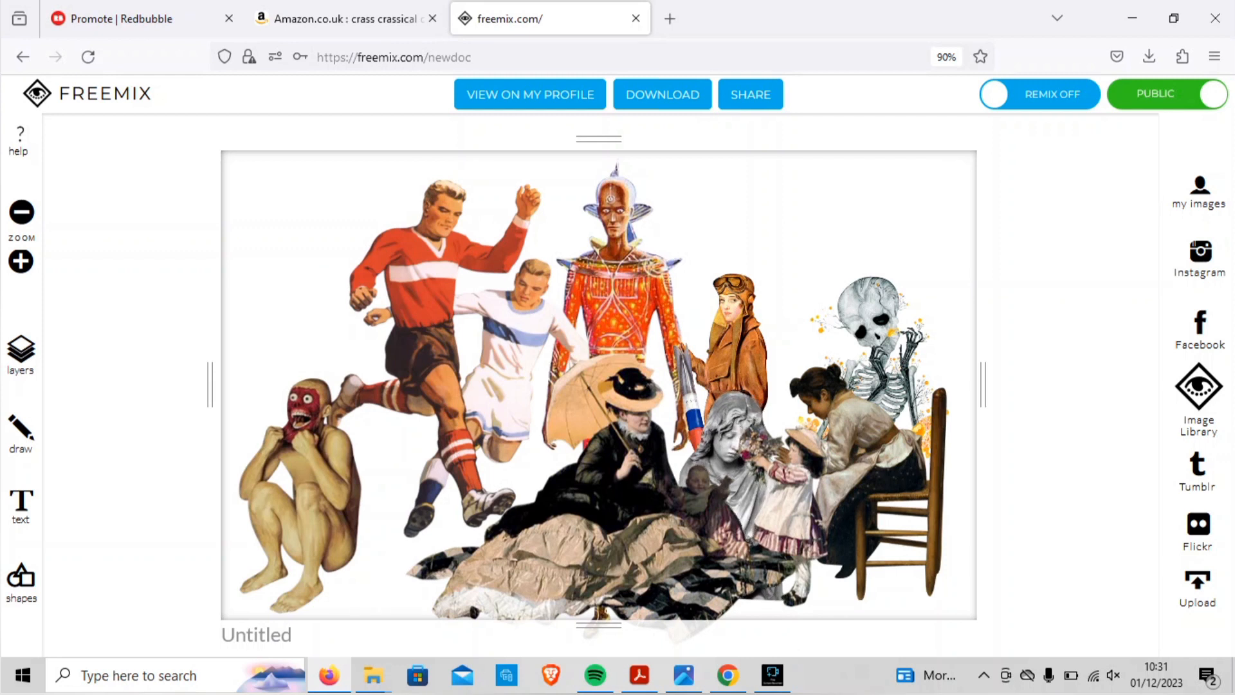
pyautogui.click(740, 464)
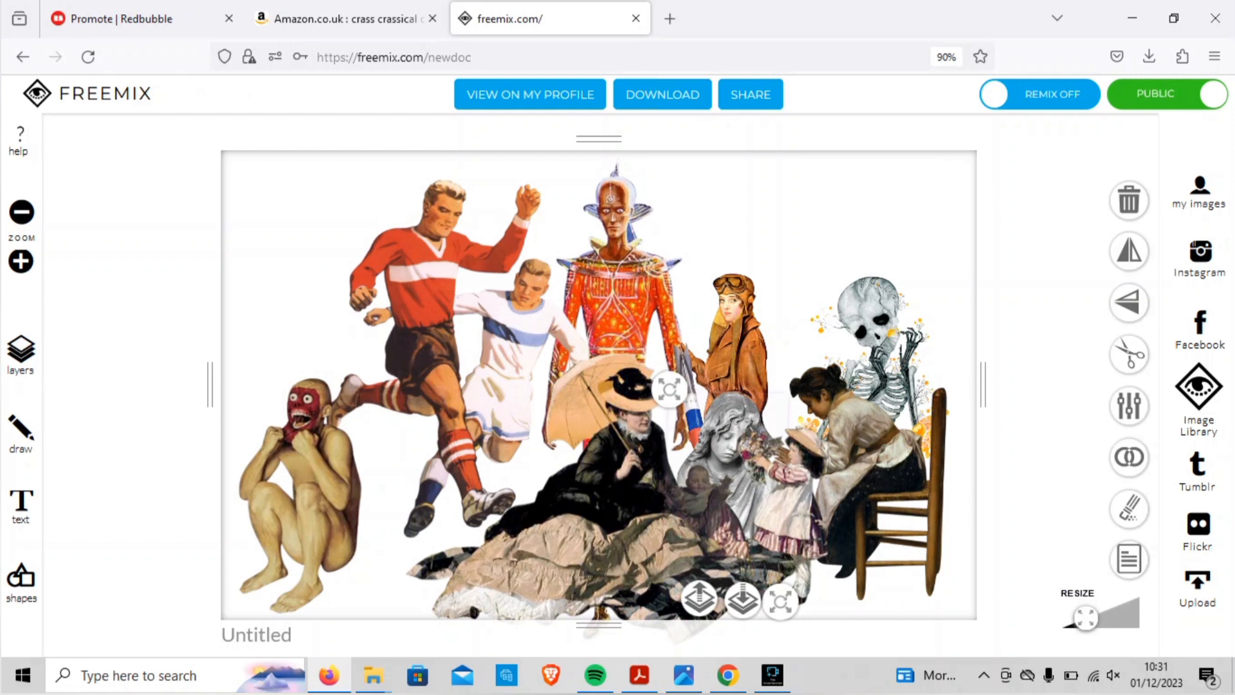
# Shift the parasol woman's group slightly right and move the woman seated on the chair closer to the canvas's right edge.
pyautogui.moveTo(1086, 617); pyautogui.dragTo(1097, 616)
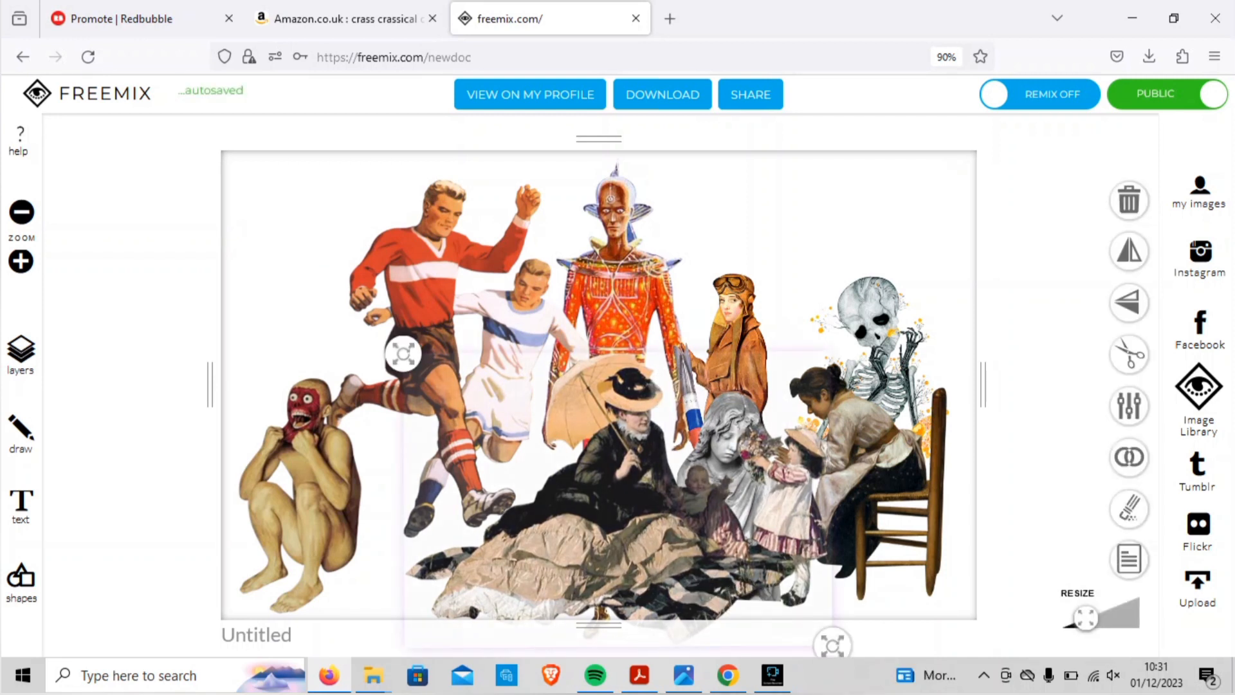
pyautogui.press('Escape')
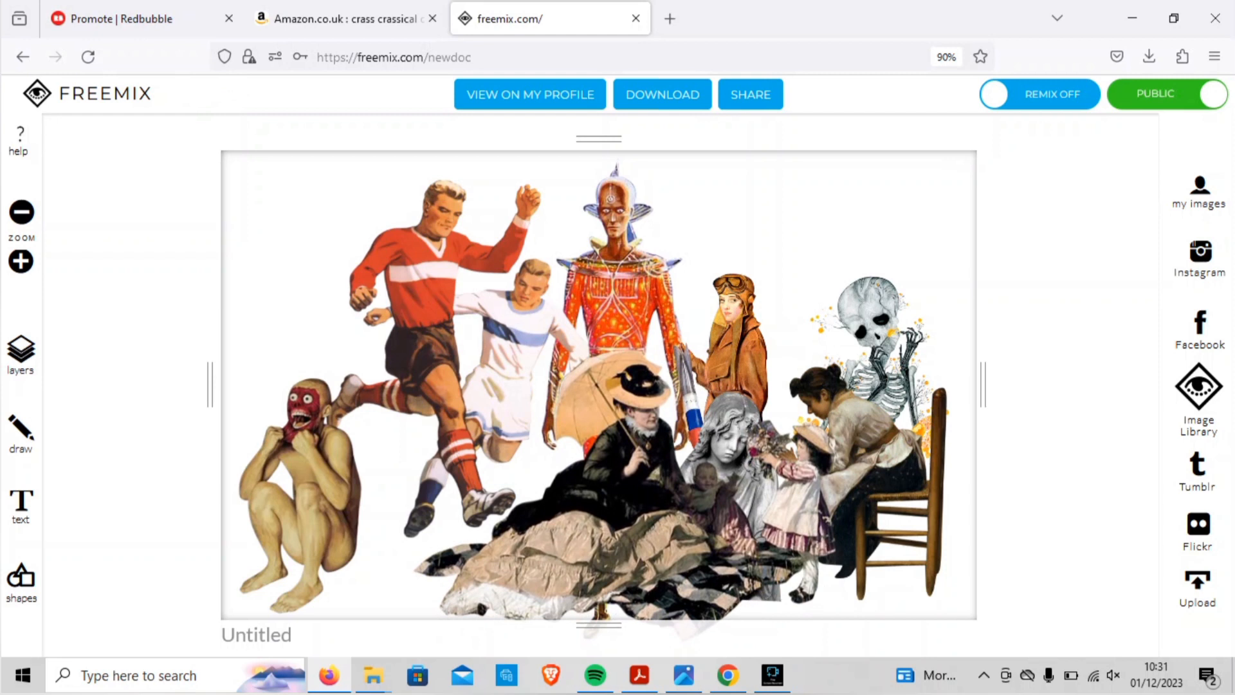
pyautogui.click(626, 496)
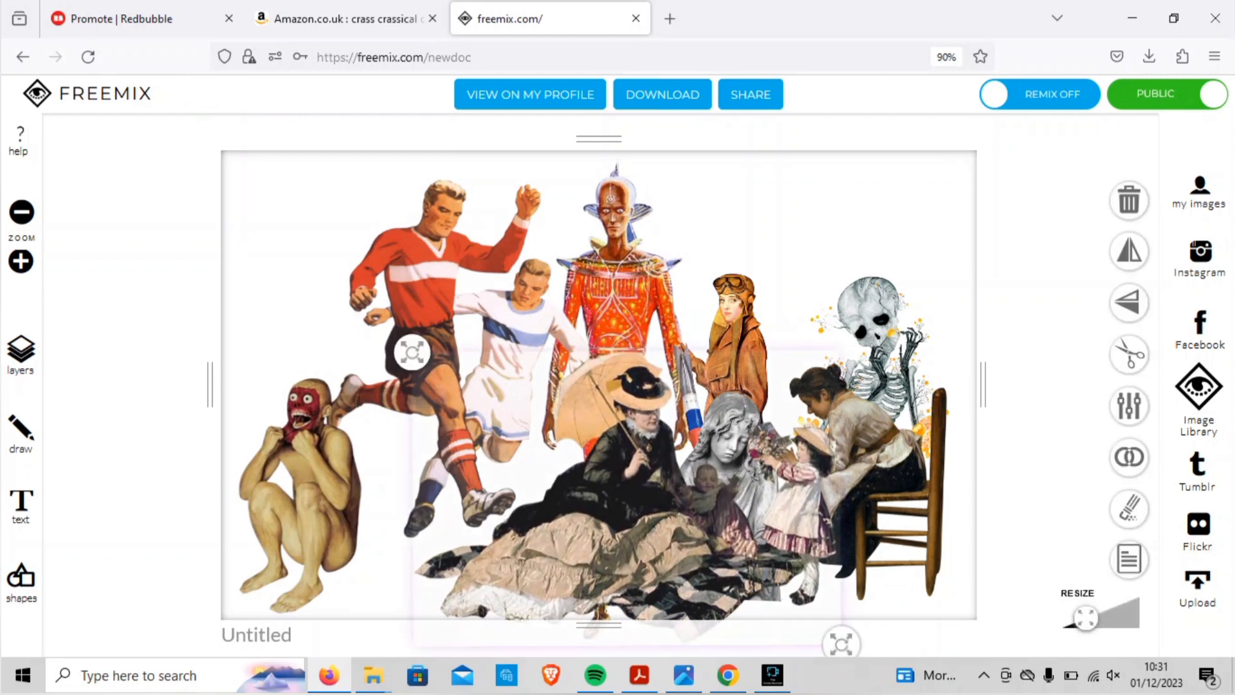
pyautogui.click(868, 489)
pyautogui.press('Escape')
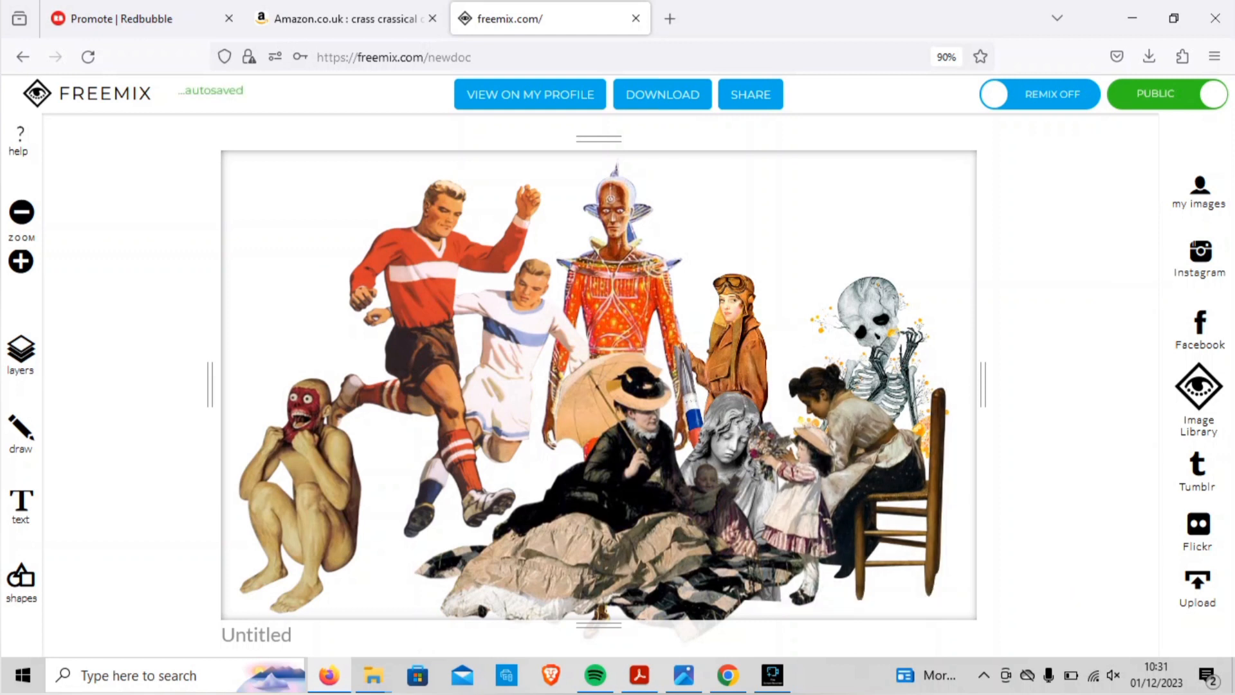
pyautogui.moveTo(868, 489); pyautogui.dragTo(888, 490)
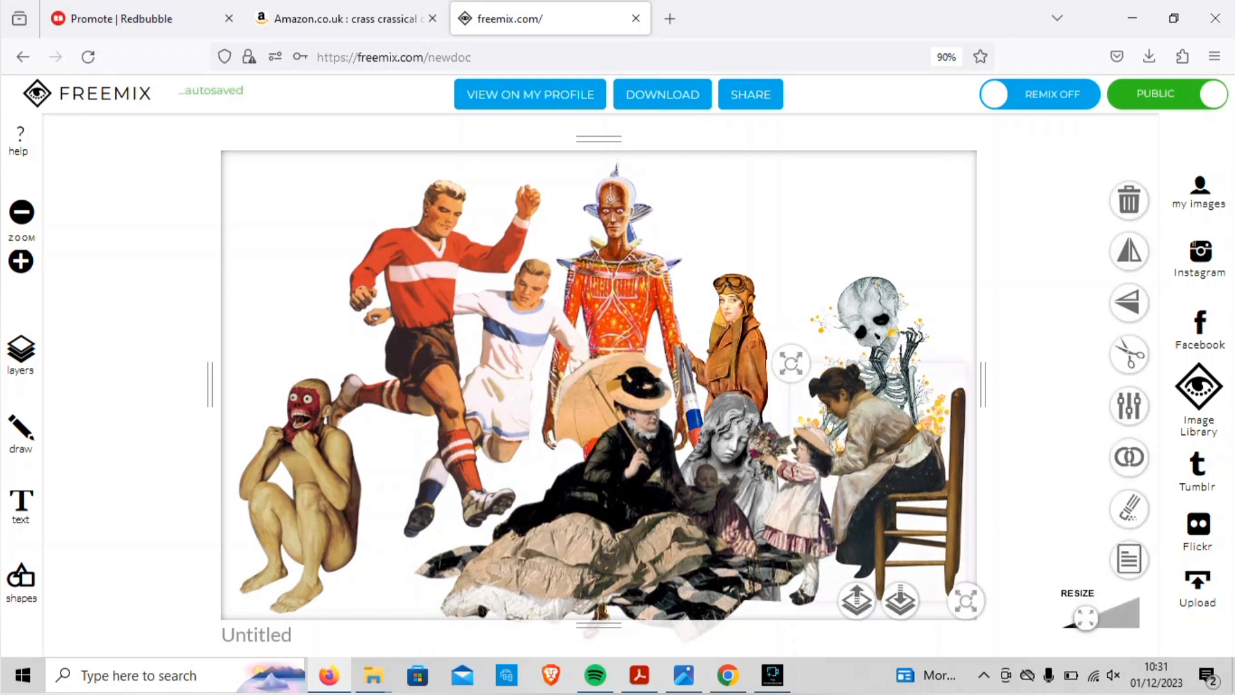
# Add the Image Library background photo of a pointed snowy mountain peak under a blue sky to the collage.
pyautogui.click(1194, 388)
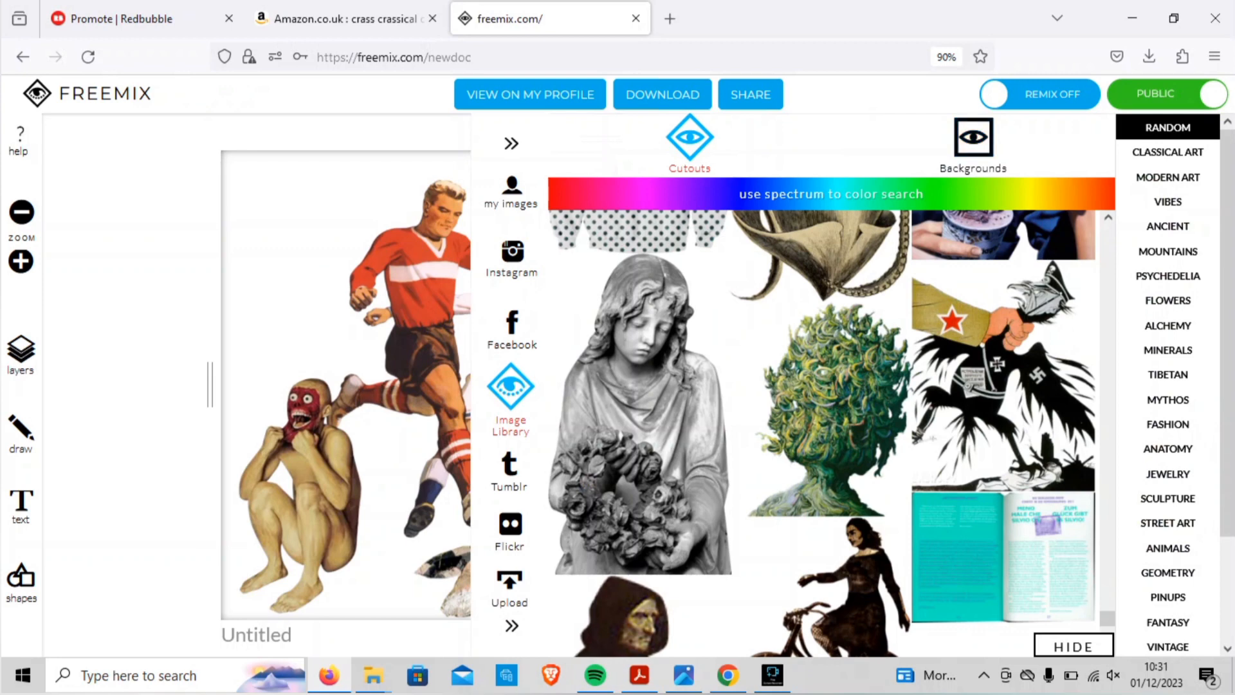
pyautogui.click(973, 137)
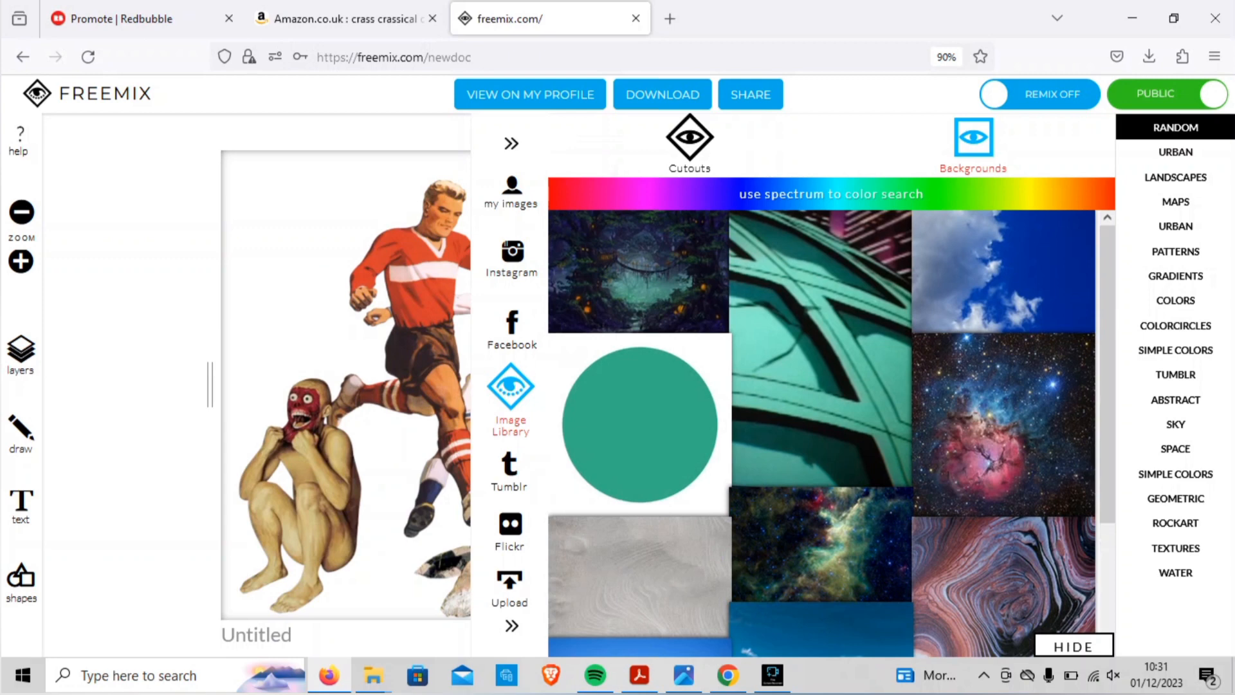
pyautogui.scroll(-3, 822, 433)
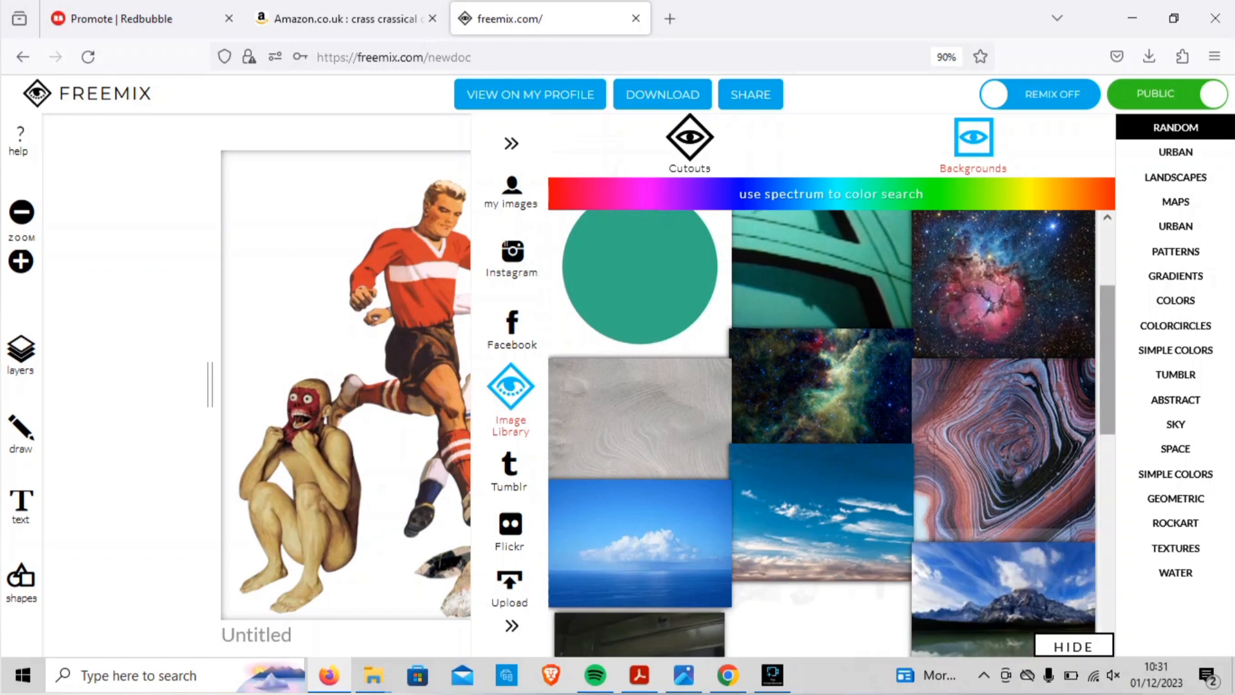
pyautogui.scroll(-6, 822, 432)
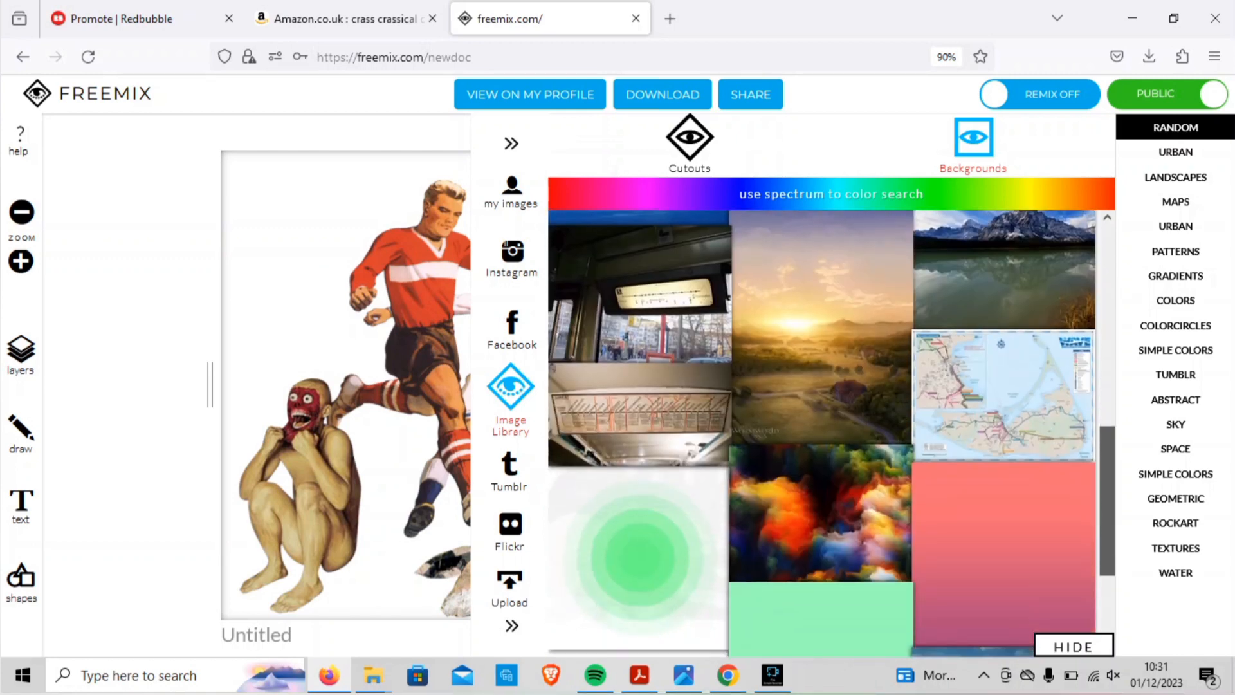
pyautogui.scroll(-3, 822, 432)
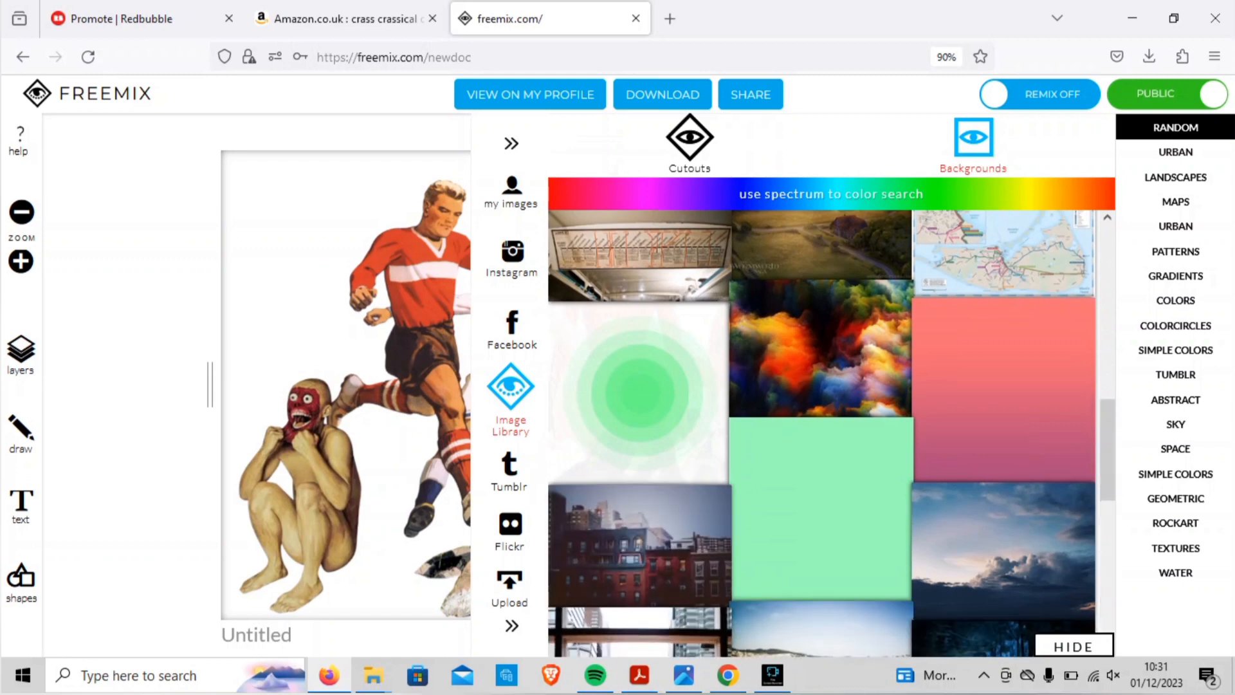
pyautogui.scroll(-5, 1106, 455)
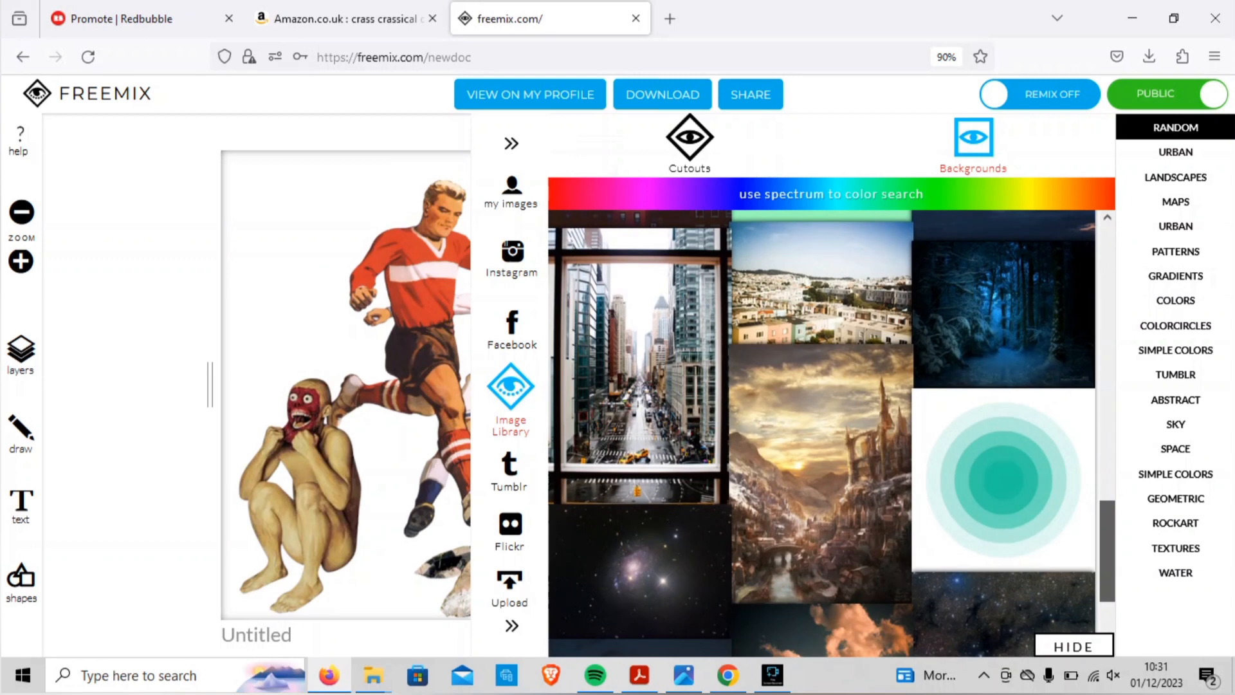
pyautogui.scroll(-3, 832, 433)
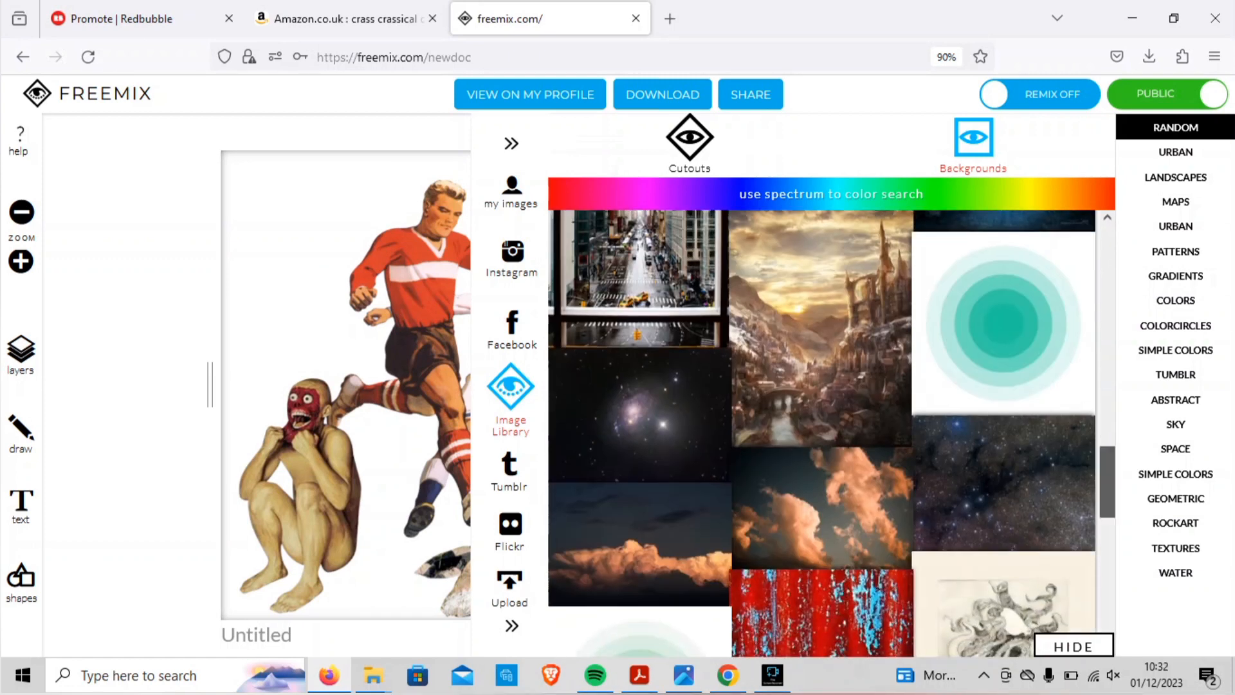
pyautogui.scroll(-6, 832, 433)
pyautogui.scroll(-6, 822, 432)
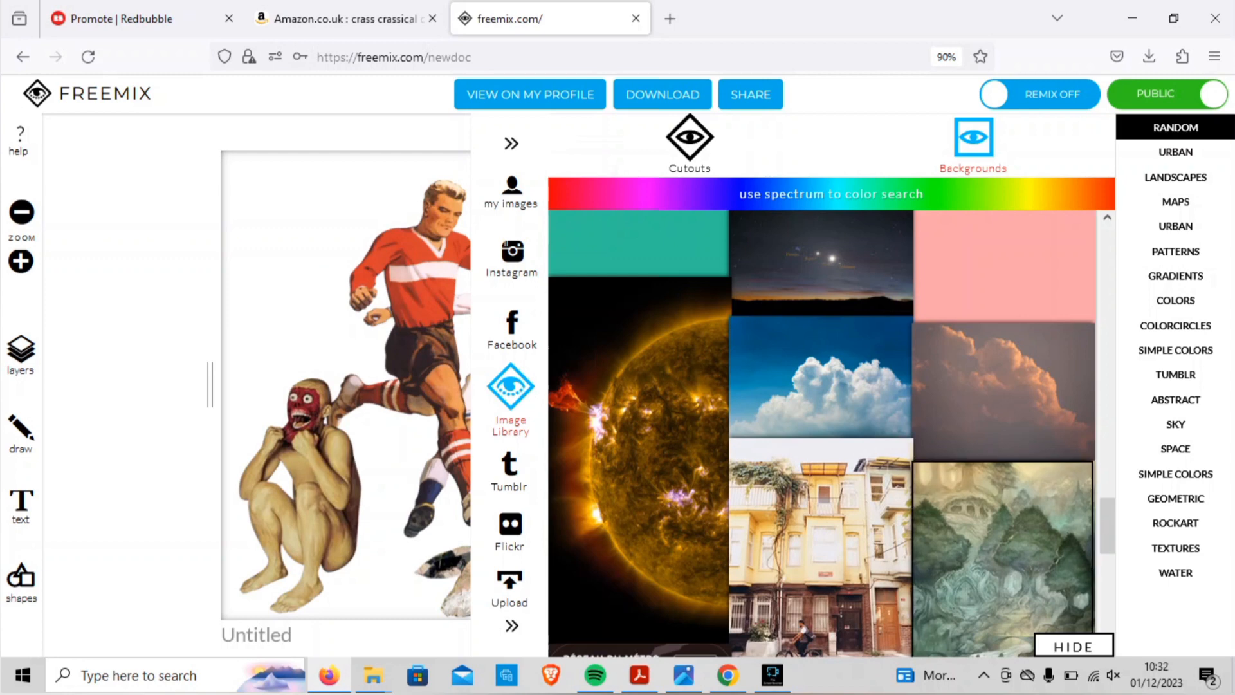
pyautogui.scroll(-9, 822, 432)
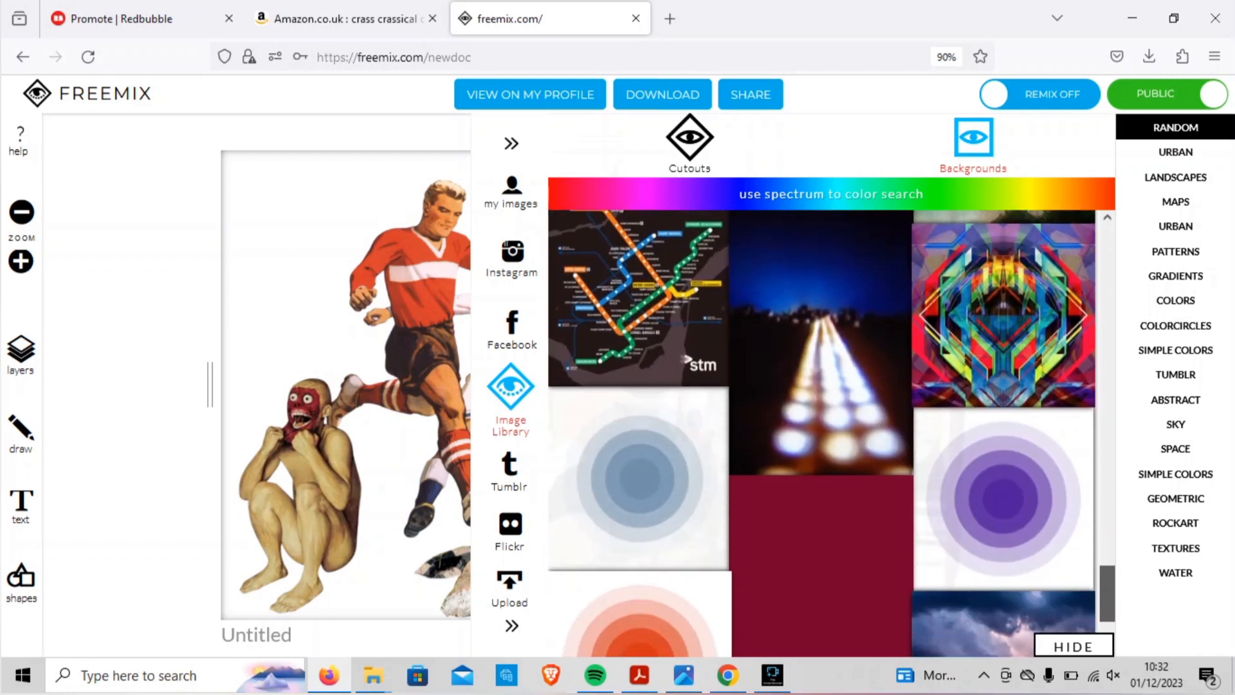
pyautogui.scroll(-2, 823, 432)
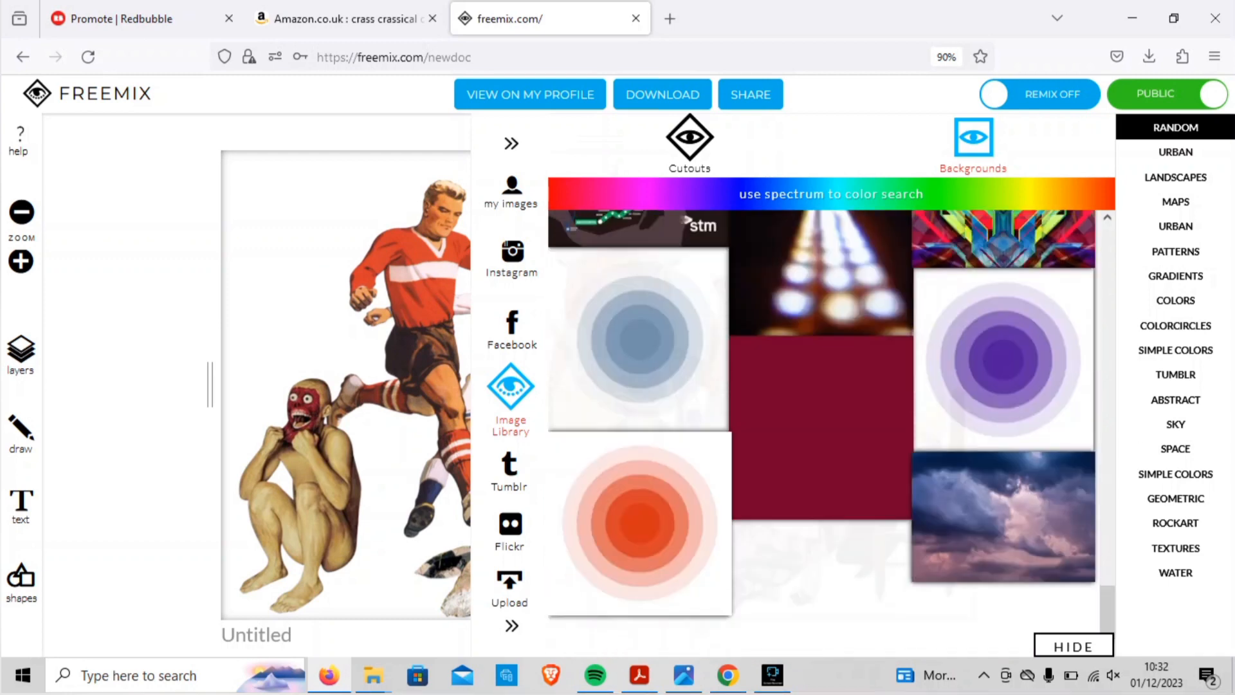
pyautogui.scroll(-5, 823, 432)
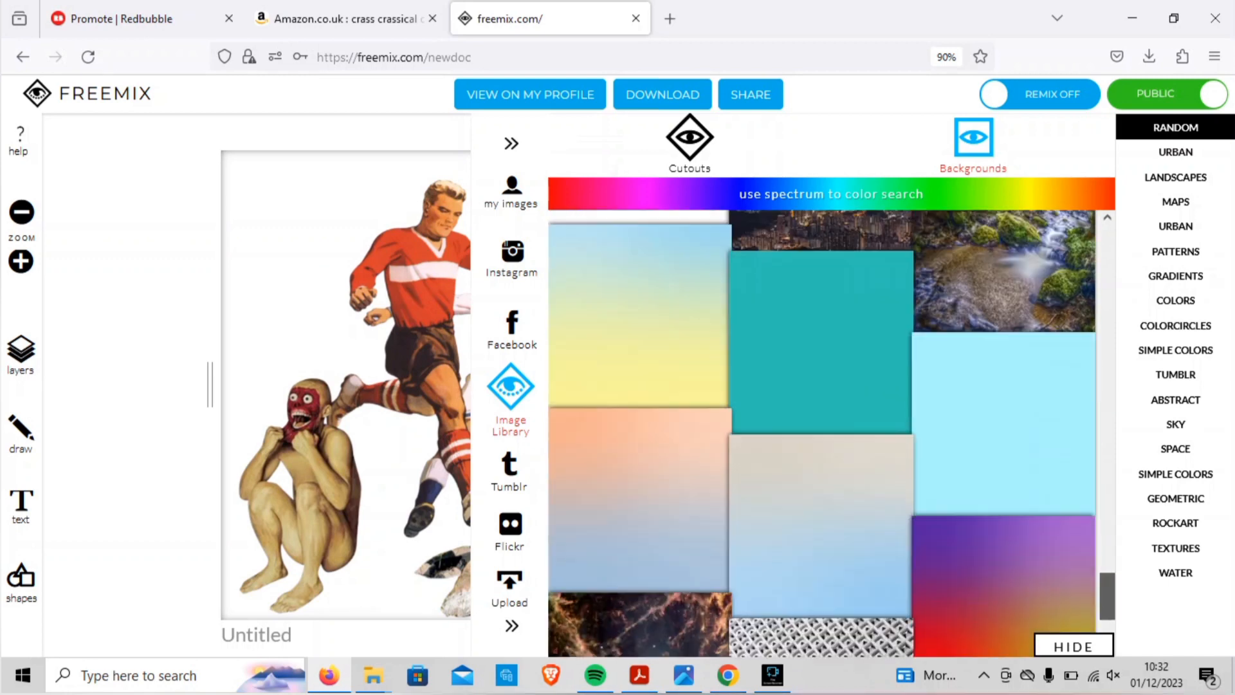
pyautogui.scroll(-3, 822, 432)
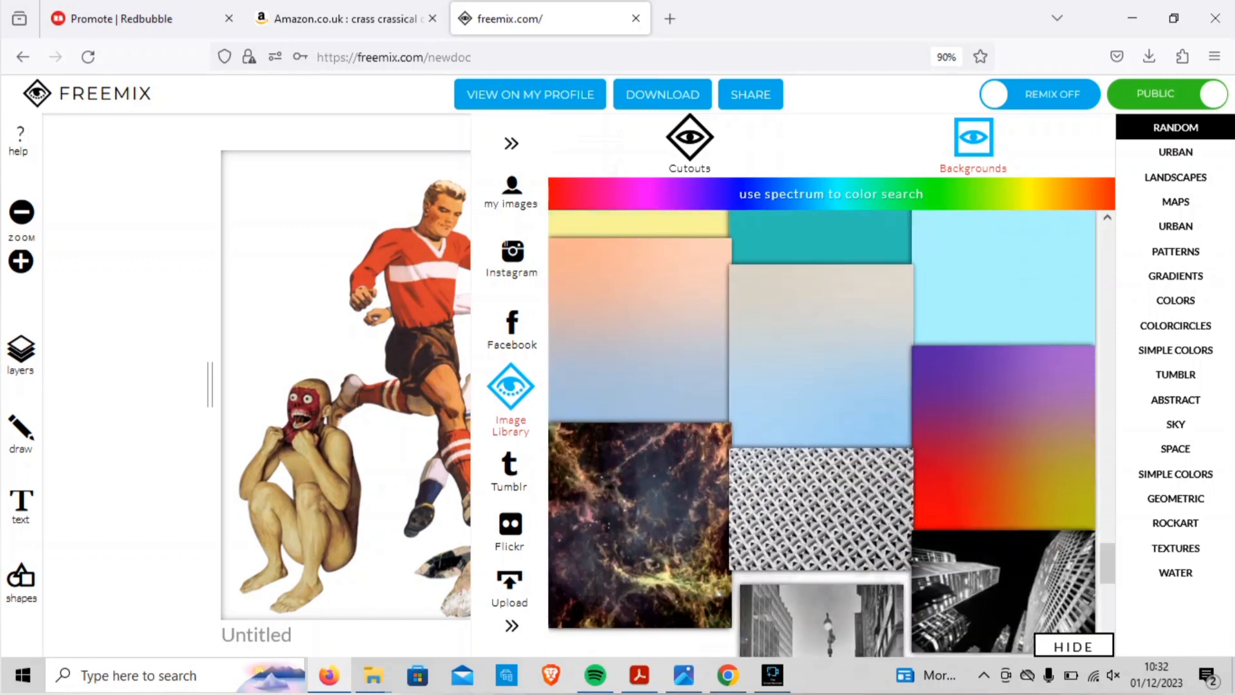
pyautogui.scroll(-5, 822, 433)
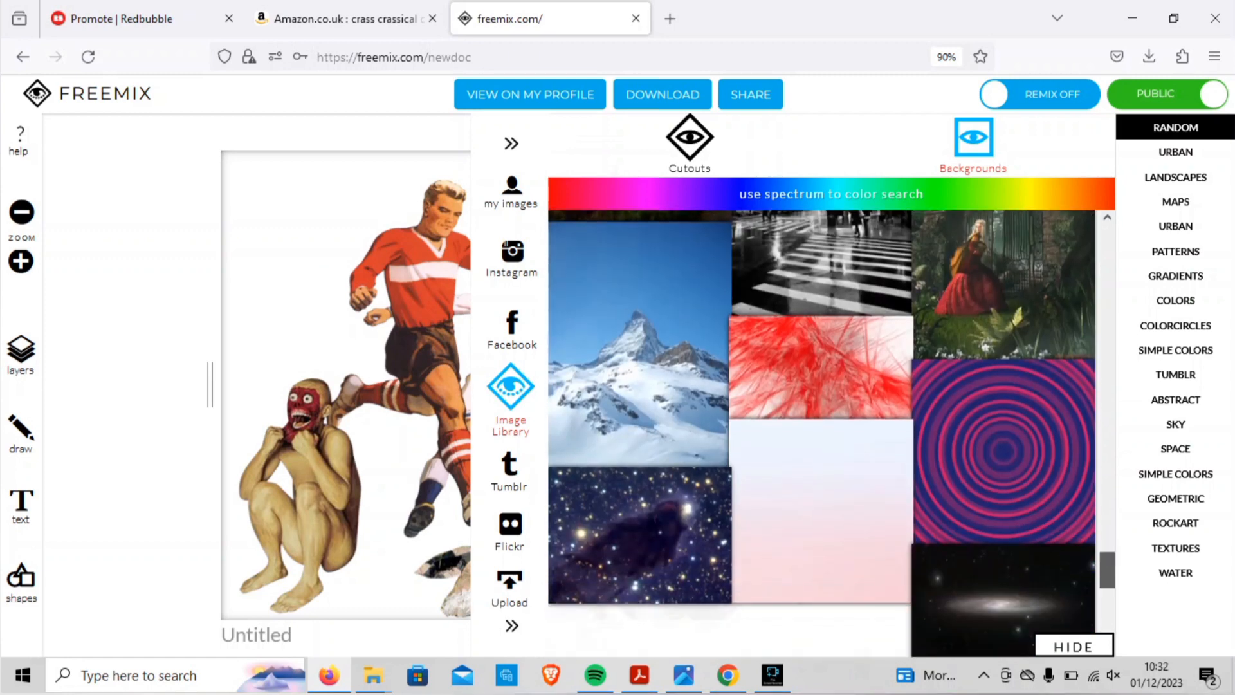
pyautogui.click(639, 344)
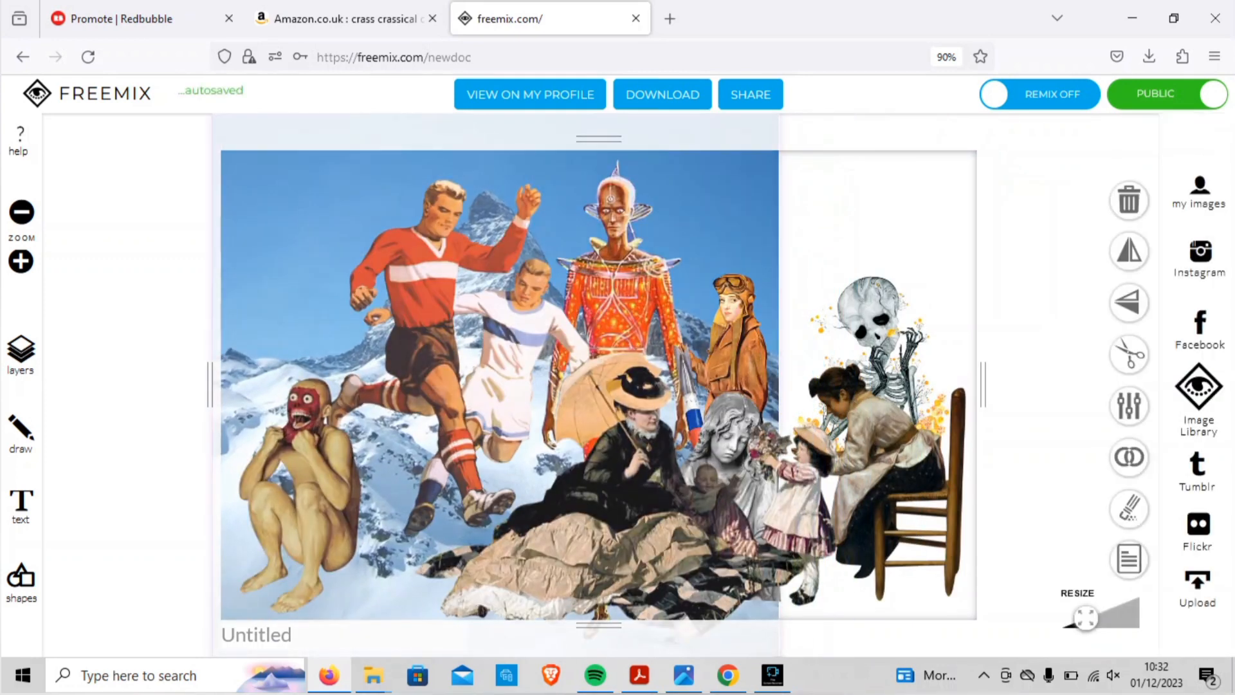
# Enlarge and reposition the mountain photo to fill the canvas with its peak behind the orange-suited figure, and make the canvas slightly taller.
pyautogui.moveTo(220, 151); pyautogui.dragTo(515, 237)
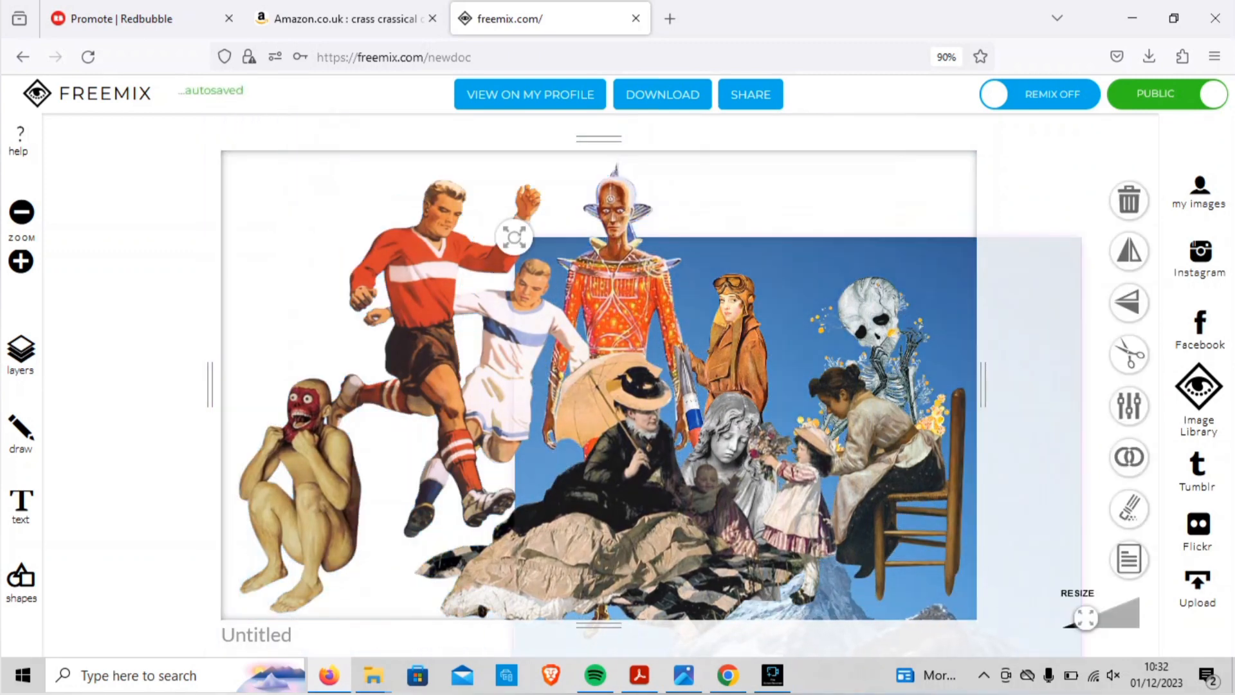
pyautogui.moveTo(1086, 617); pyautogui.dragTo(1152, 650)
pyautogui.moveTo(325, 164); pyautogui.dragTo(354, 149)
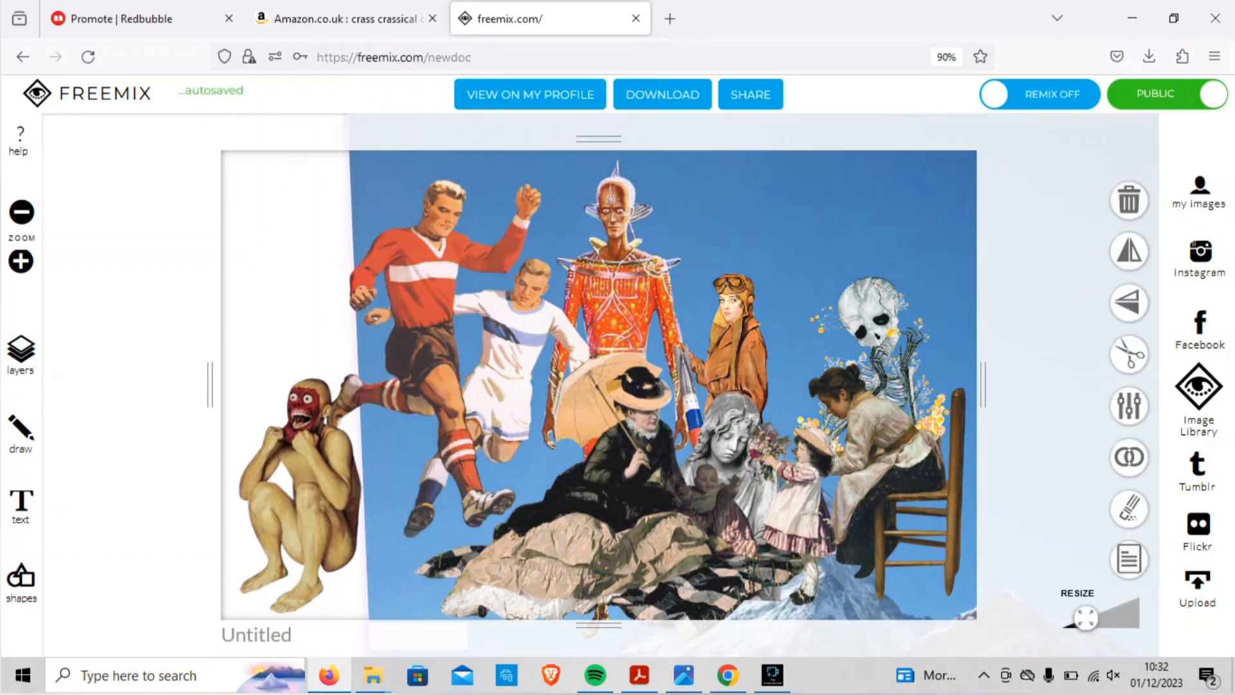
pyautogui.moveTo(837, 566); pyautogui.dragTo(662, 373)
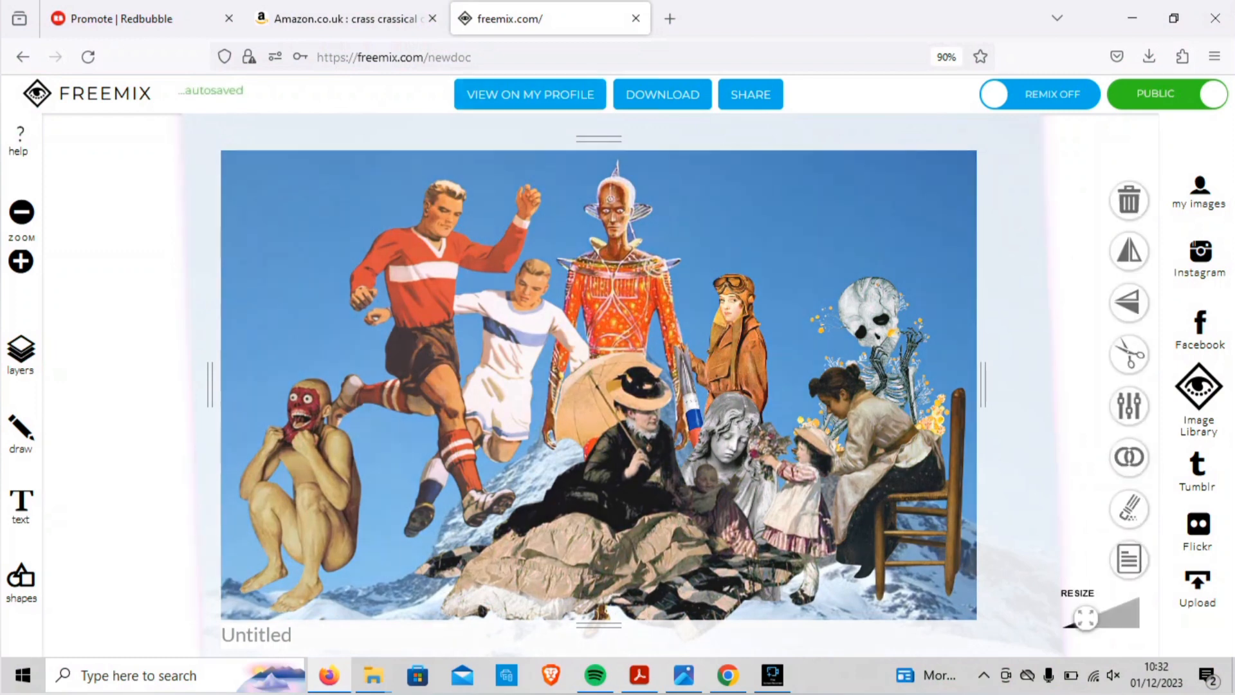
pyautogui.moveTo(837, 579); pyautogui.dragTo(824, 363)
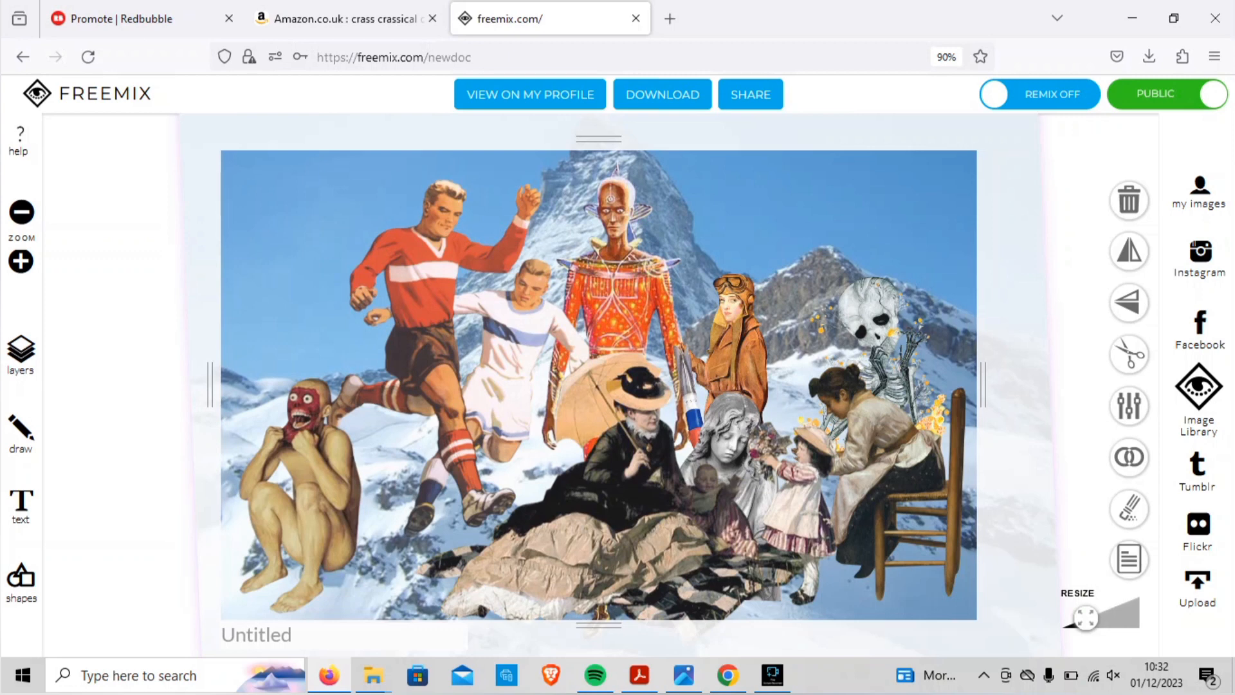
pyautogui.moveTo(825, 363); pyautogui.dragTo(803, 332)
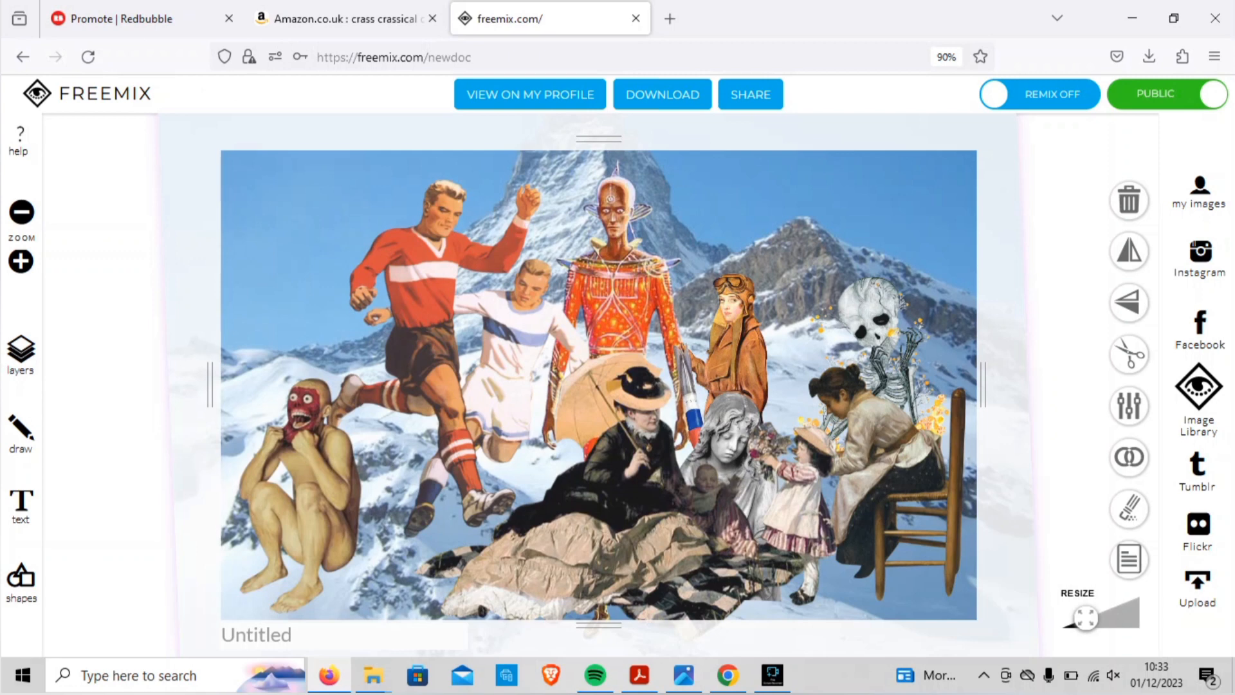
pyautogui.moveTo(598, 139); pyautogui.dragTo(598, 120)
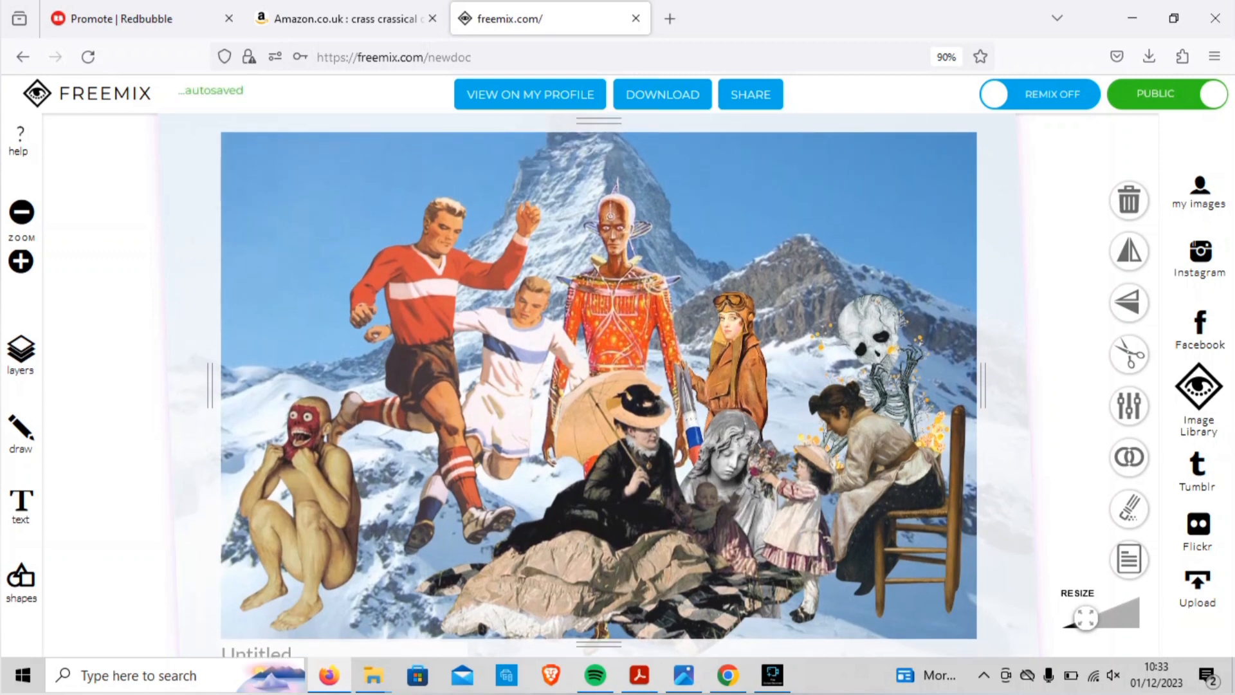
pyautogui.press('Escape')
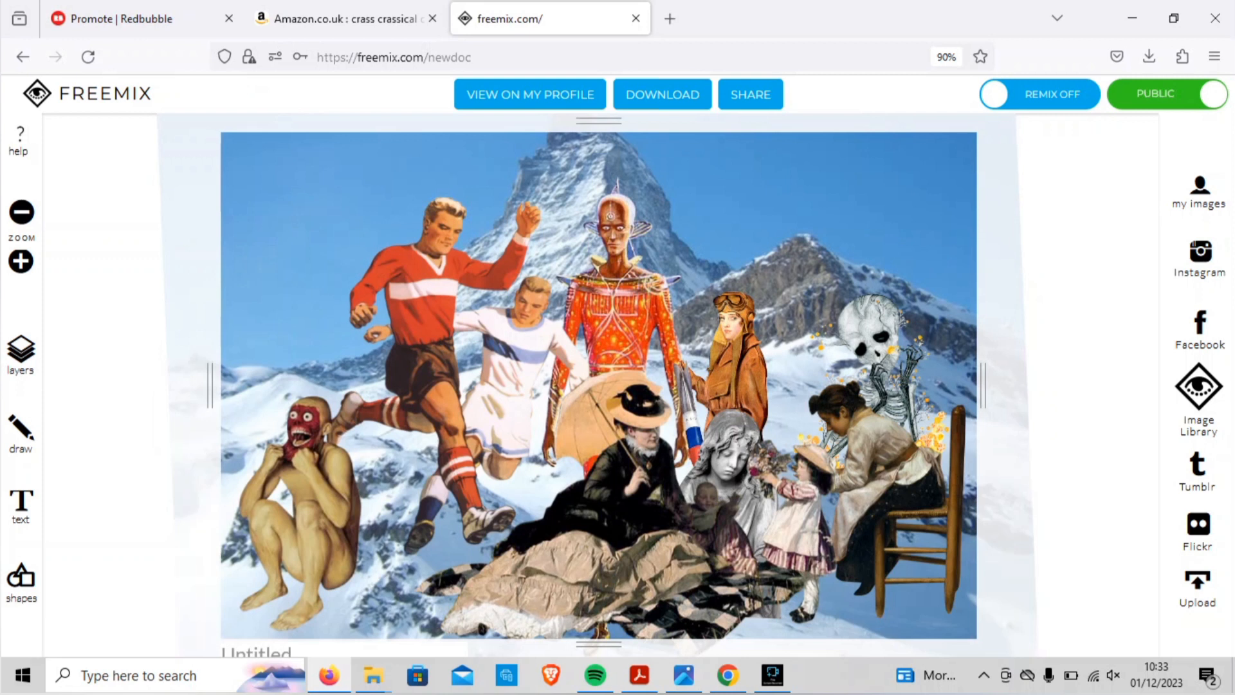
# Title the collage "Trauma".
pyautogui.click(878, 489)
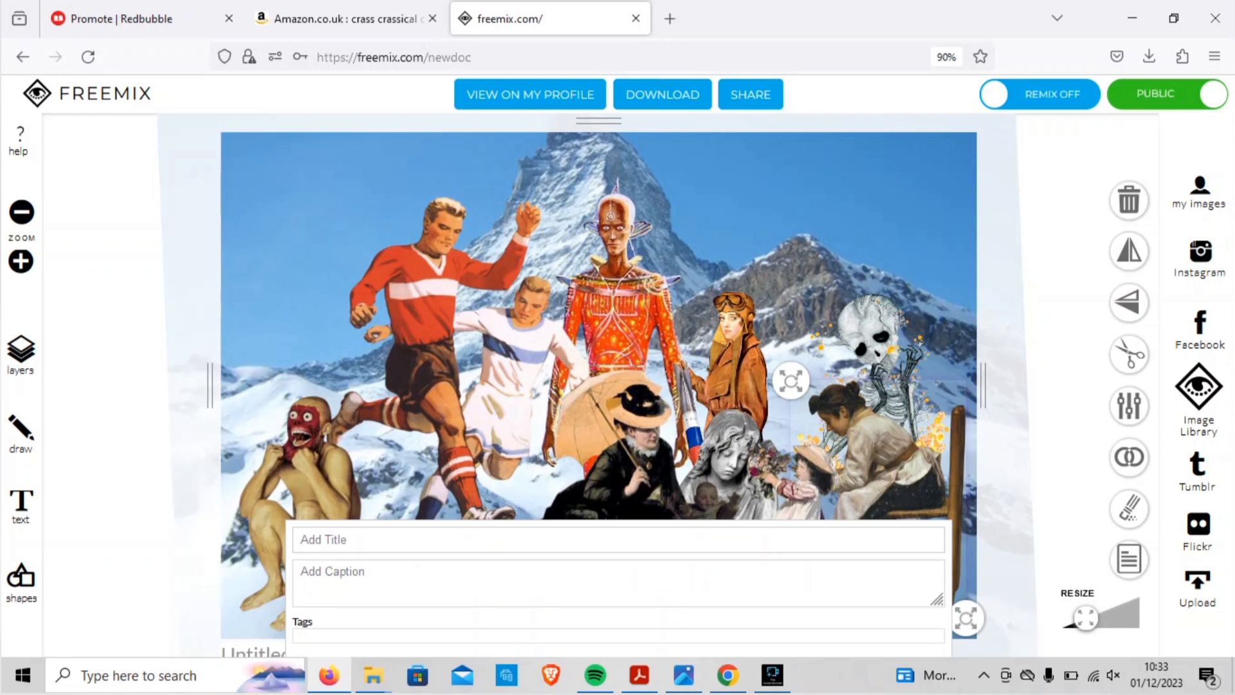
pyautogui.click(300, 539)
pyautogui.write('Tra')
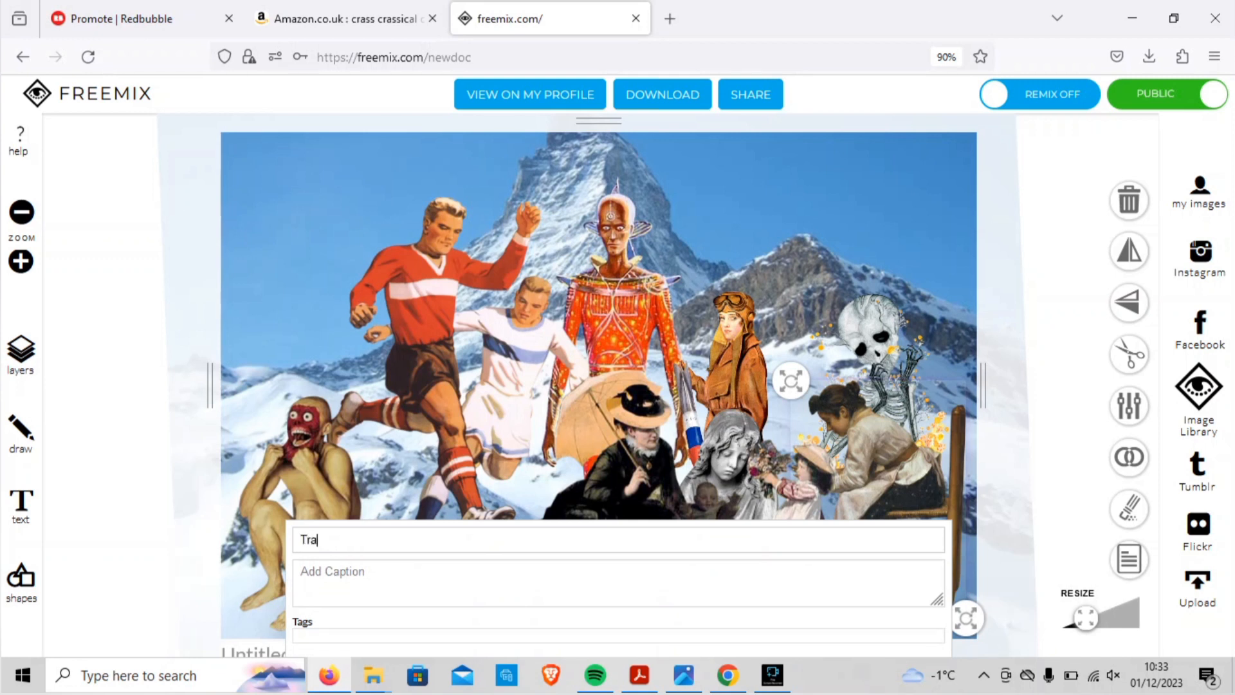
pyautogui.write('uma')
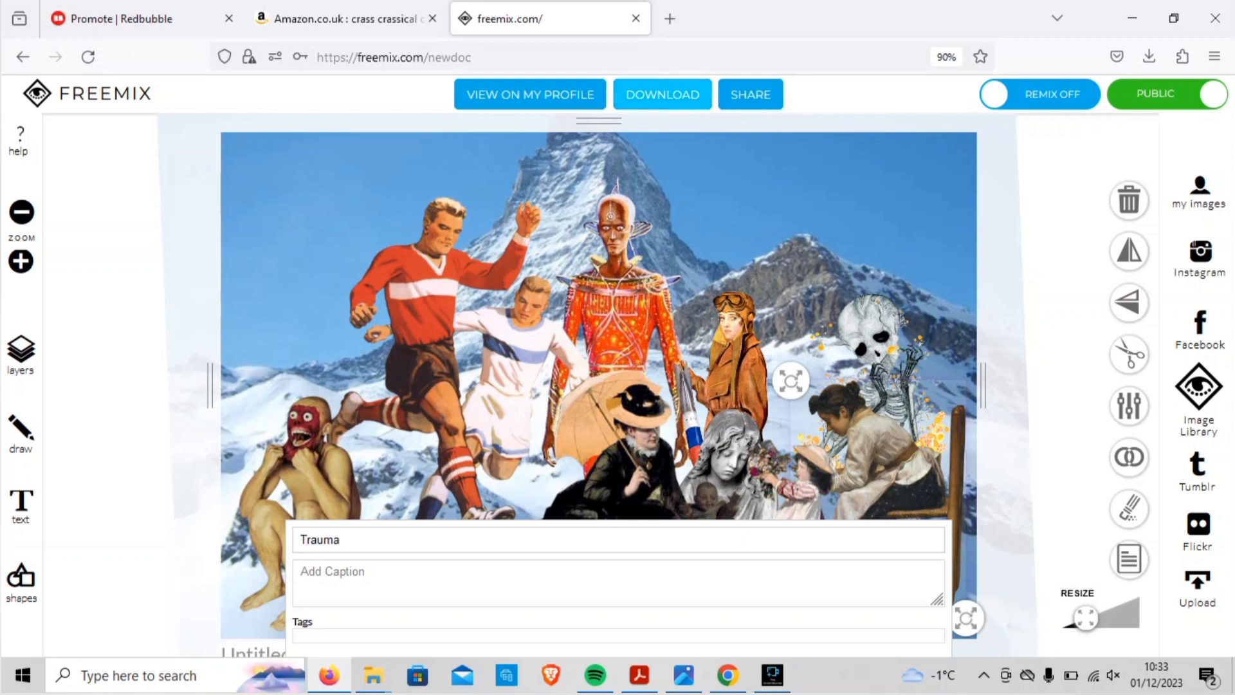
pyautogui.press('Return')
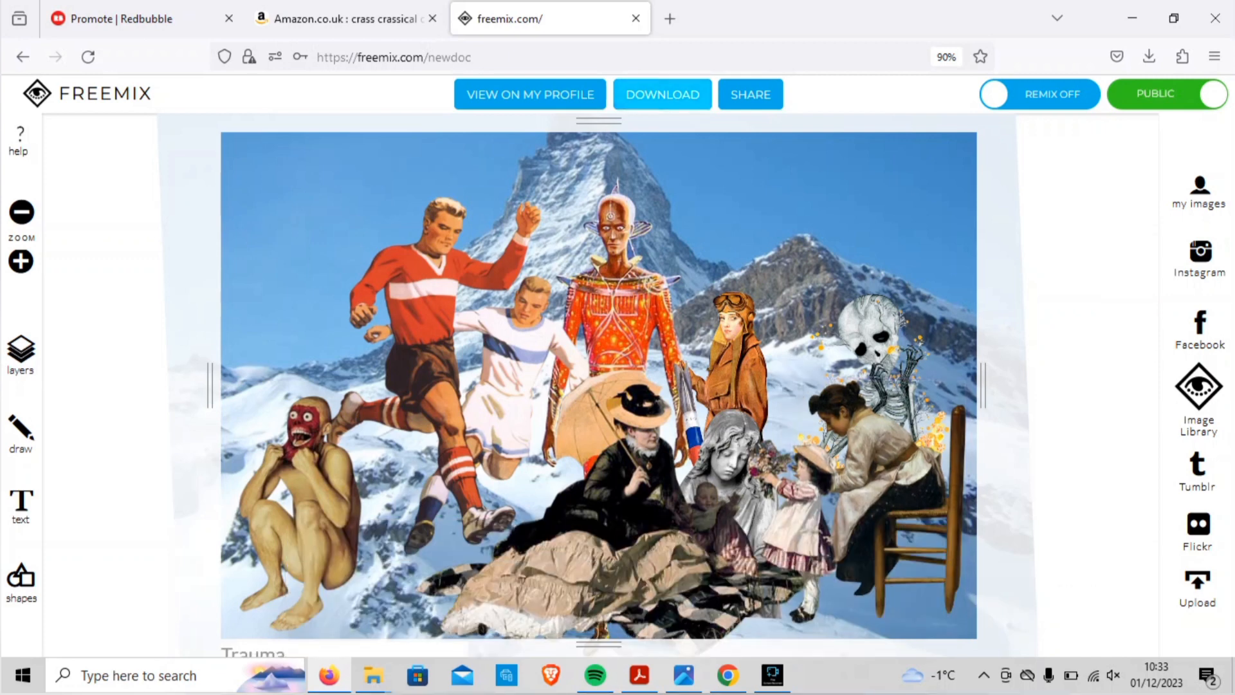
# Download the collage as an image and switch to File Explorer to open the Downloads folder.
pyautogui.click(669, 95)
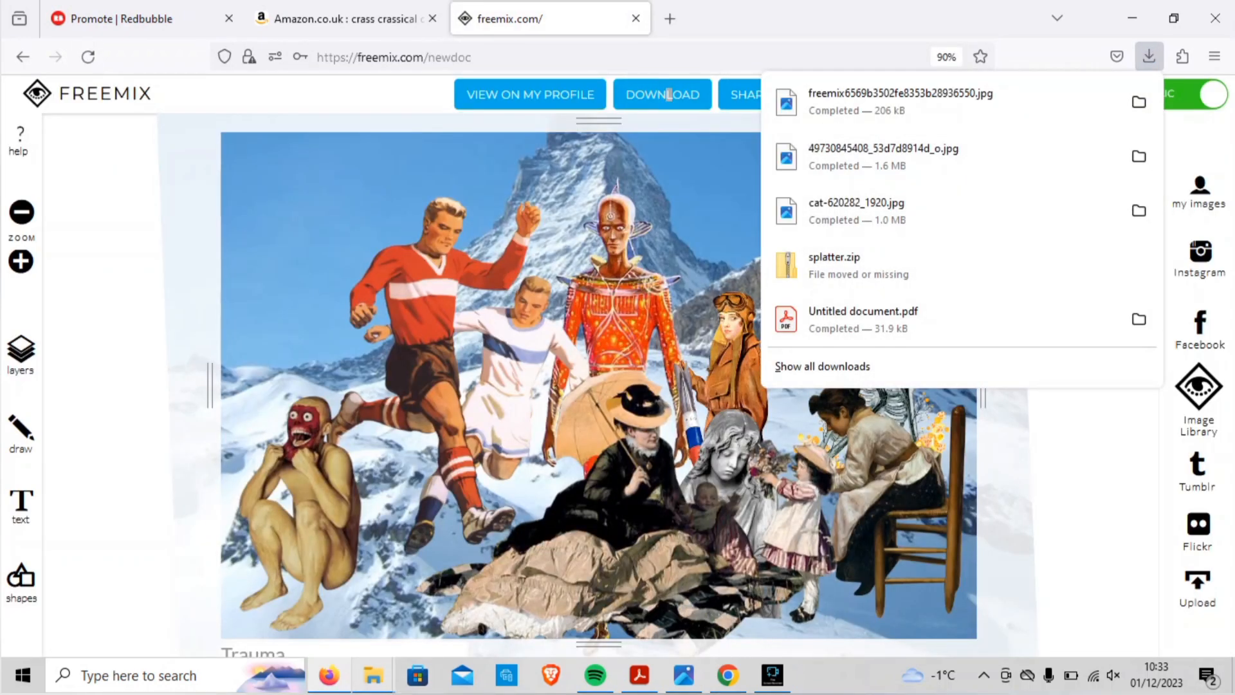
pyautogui.click(373, 675)
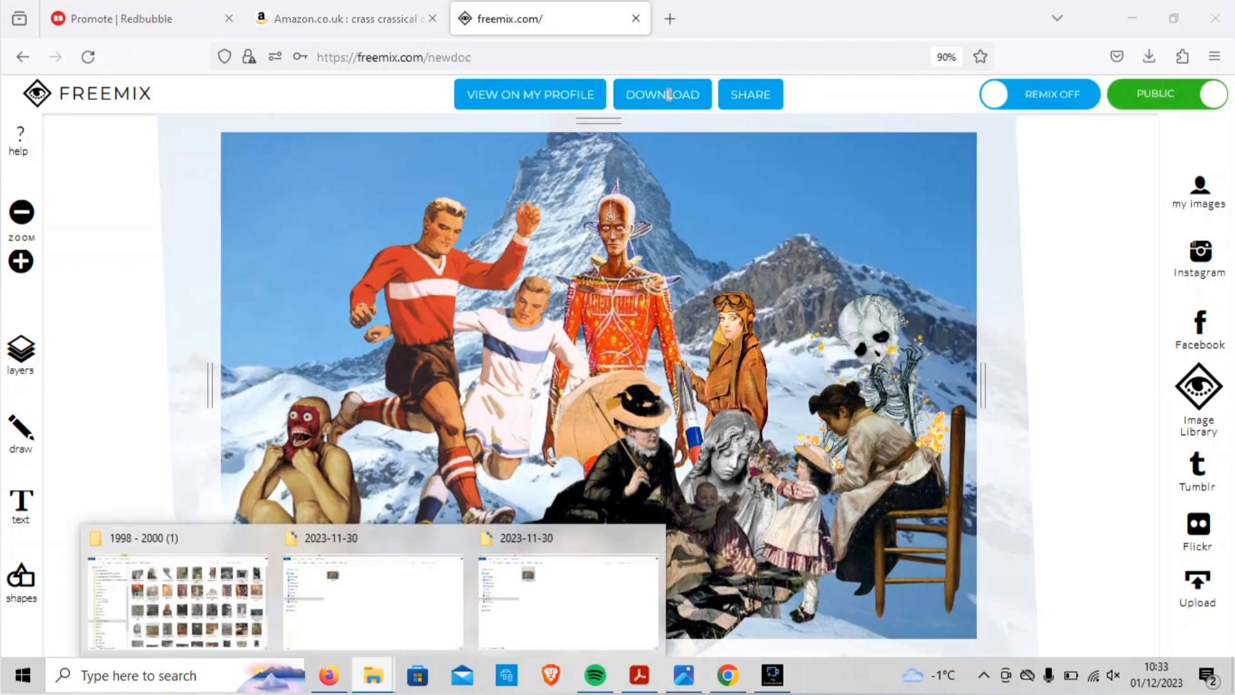
pyautogui.click(229, 545)
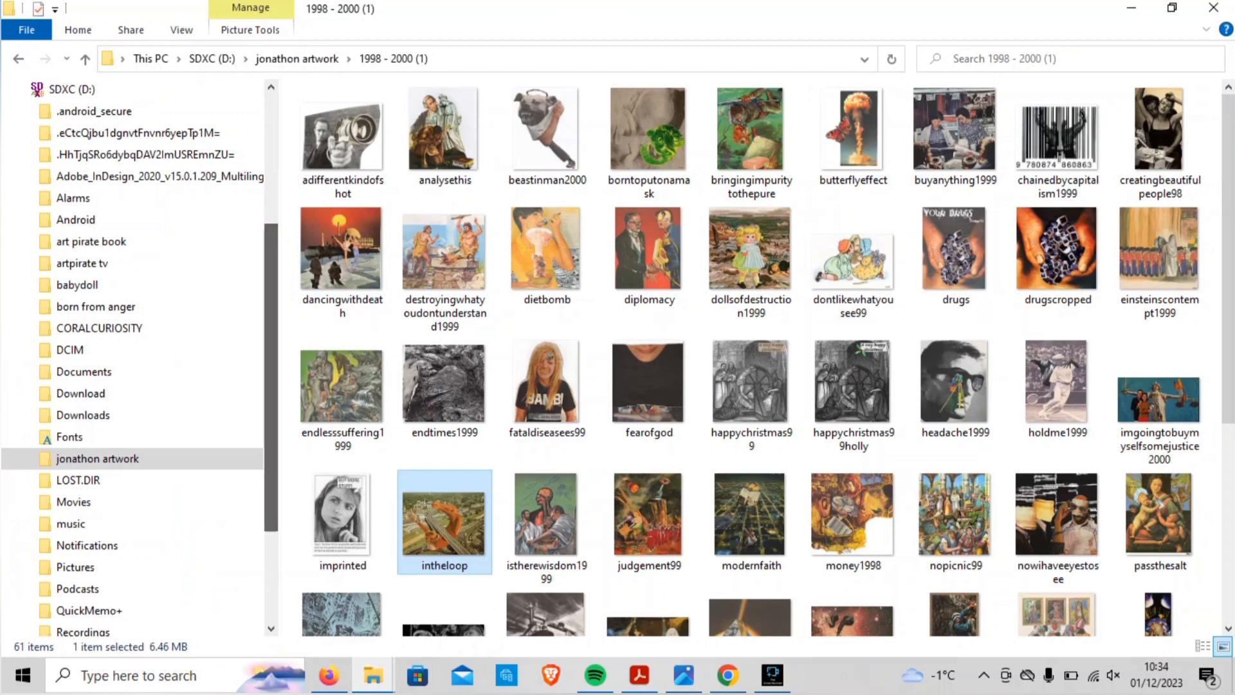
pyautogui.scroll(4, 132, 360)
pyautogui.scroll(-4, 132, 219)
pyautogui.scroll(4, 132, 219)
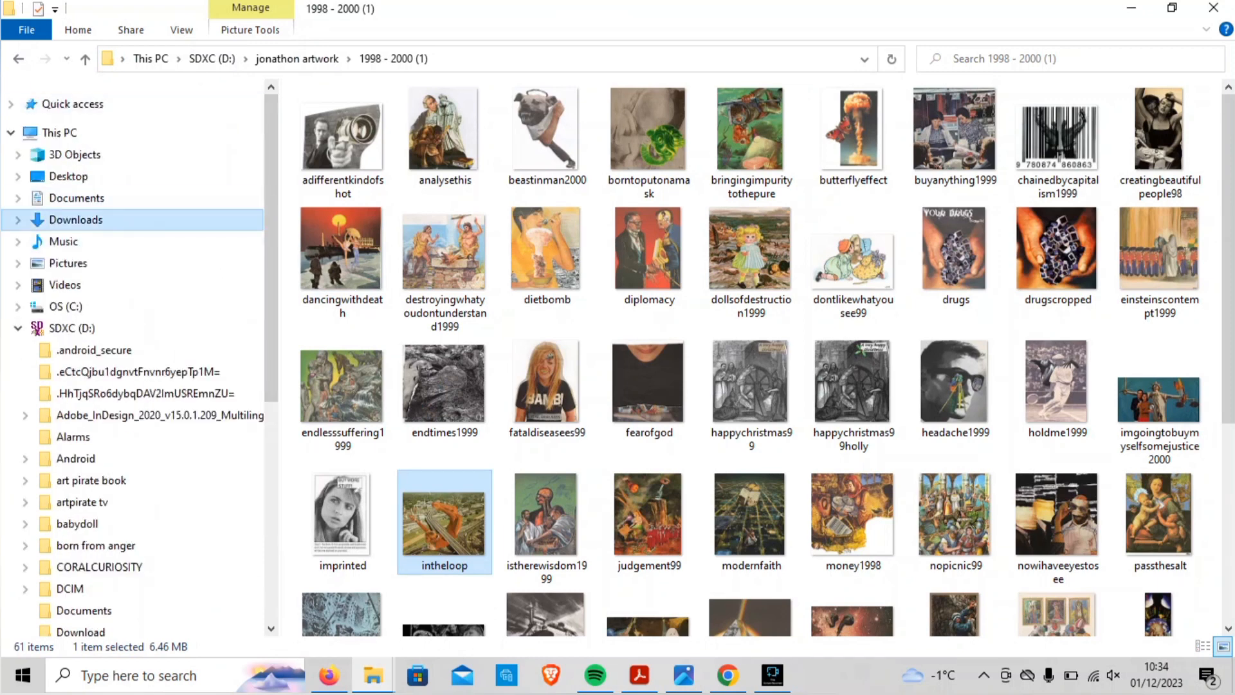
pyautogui.click(75, 219)
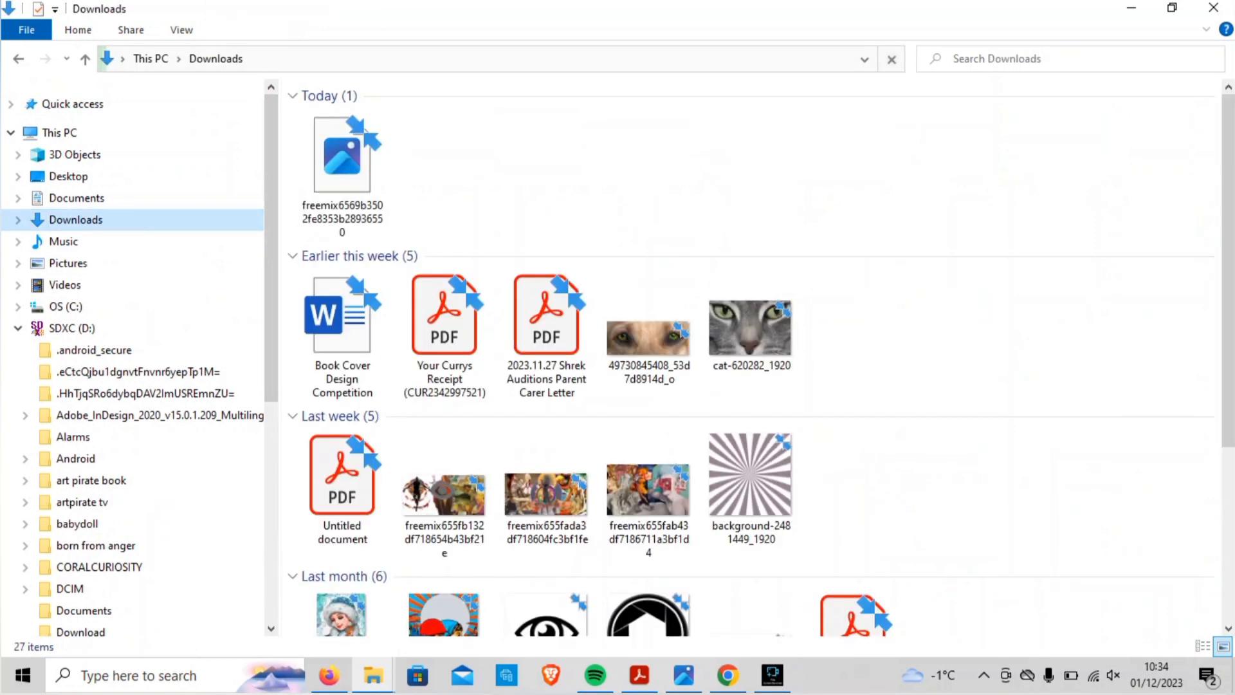
# Rename the newly downloaded collage image as trauma.
pyautogui.click(341, 173)
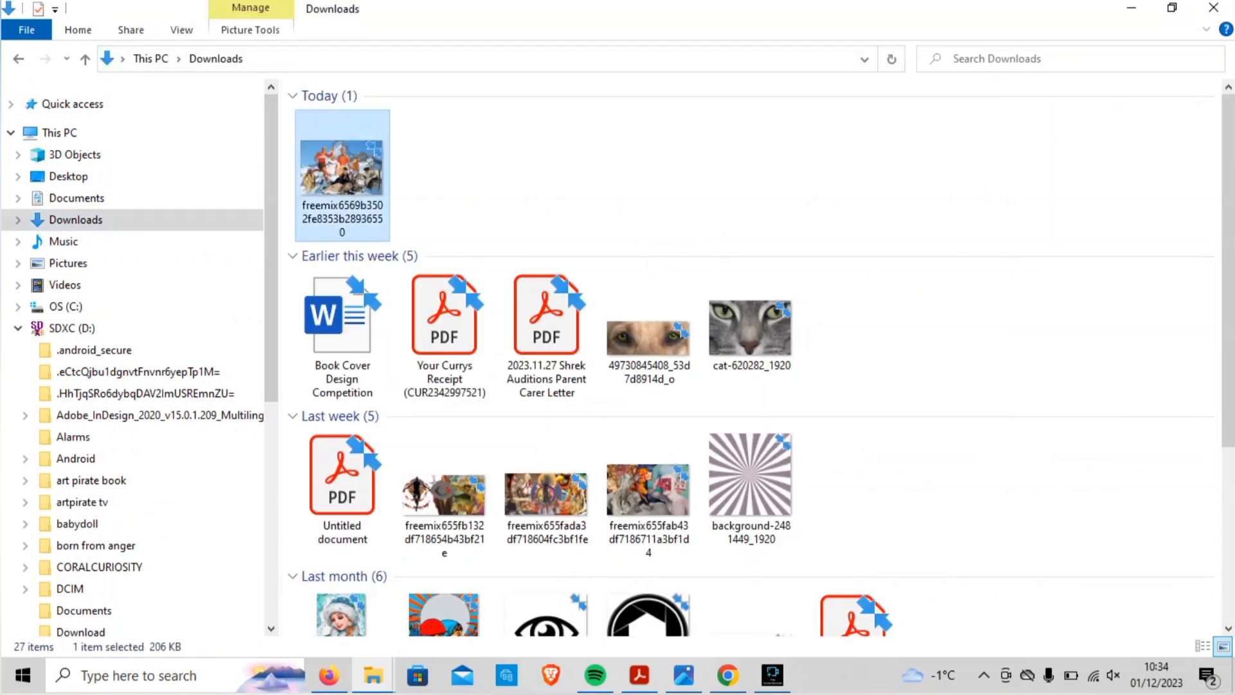
pyautogui.rightClick(361, 147)
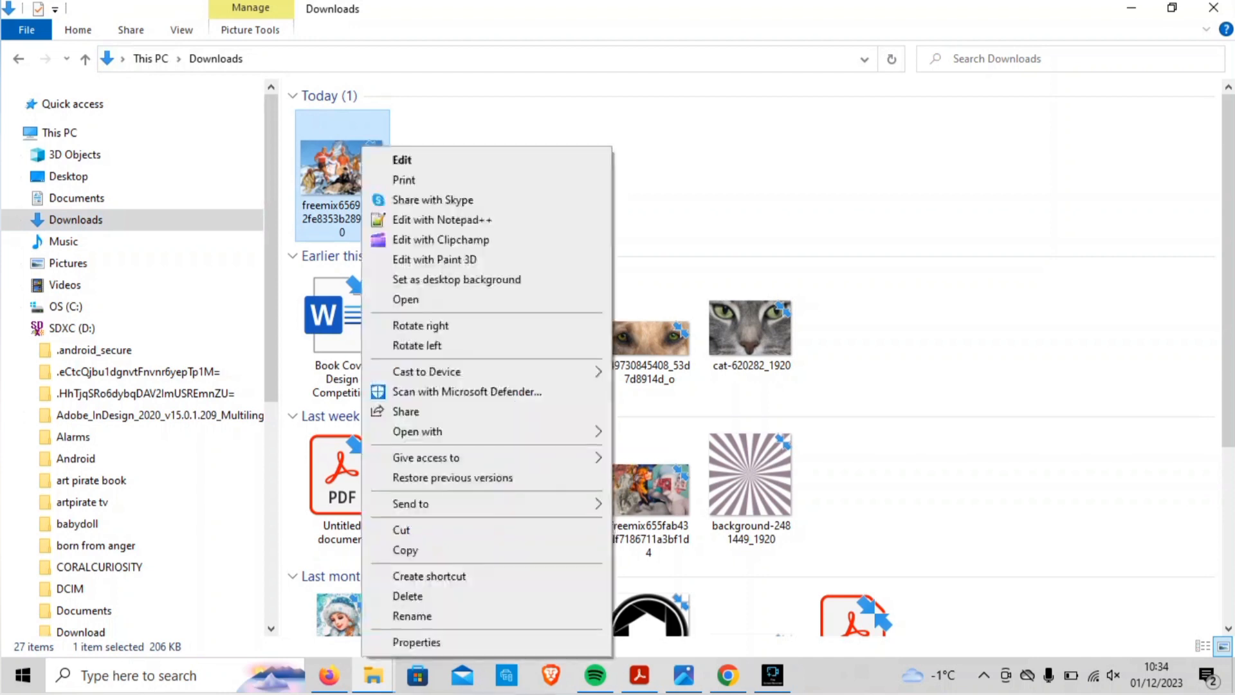
pyautogui.click(412, 615)
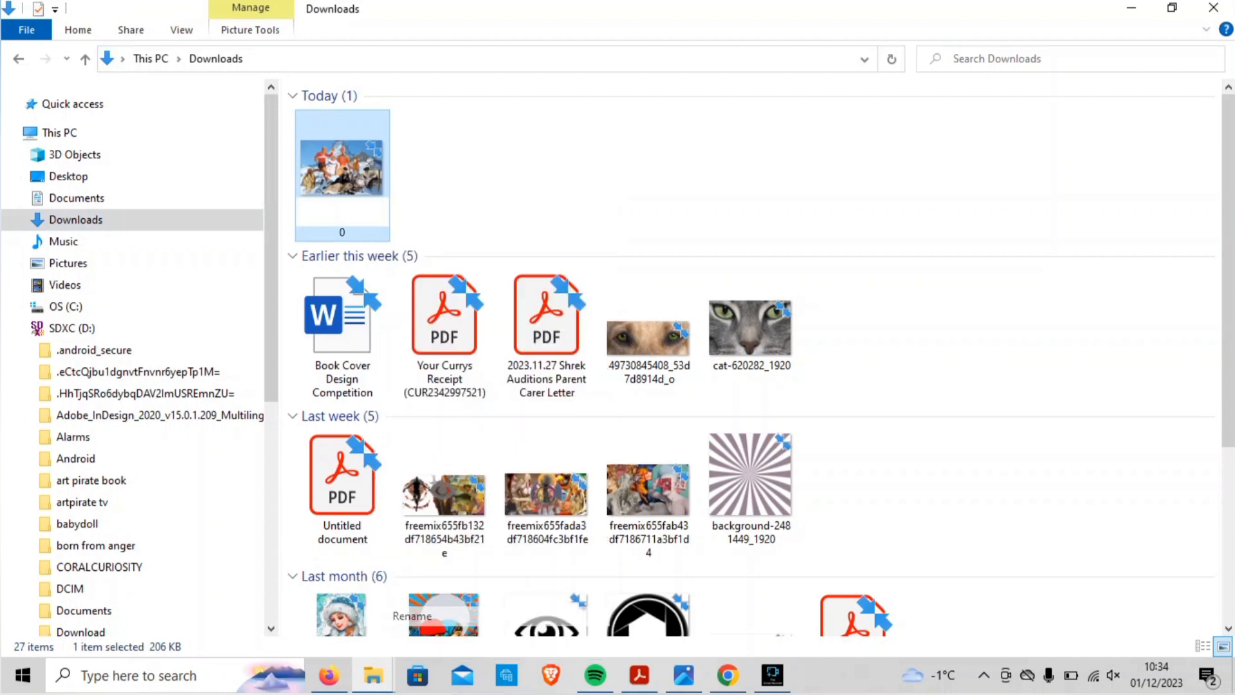
pyautogui.write('trauma')
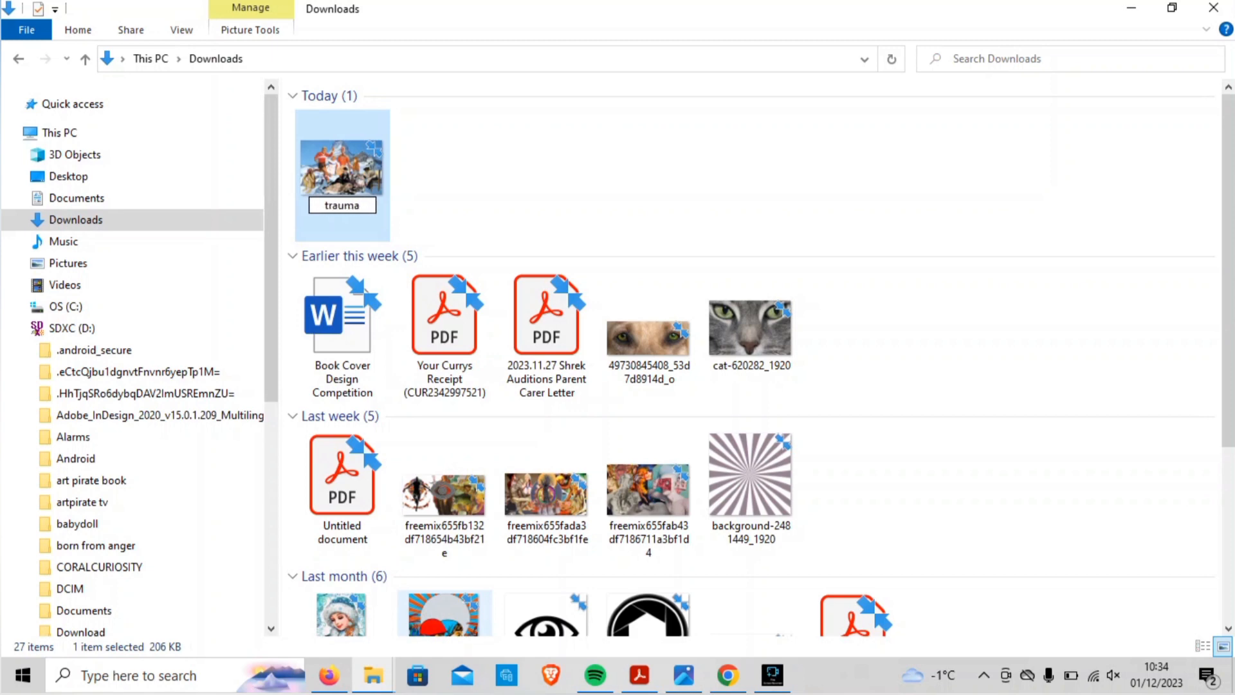
pyautogui.press('Return')
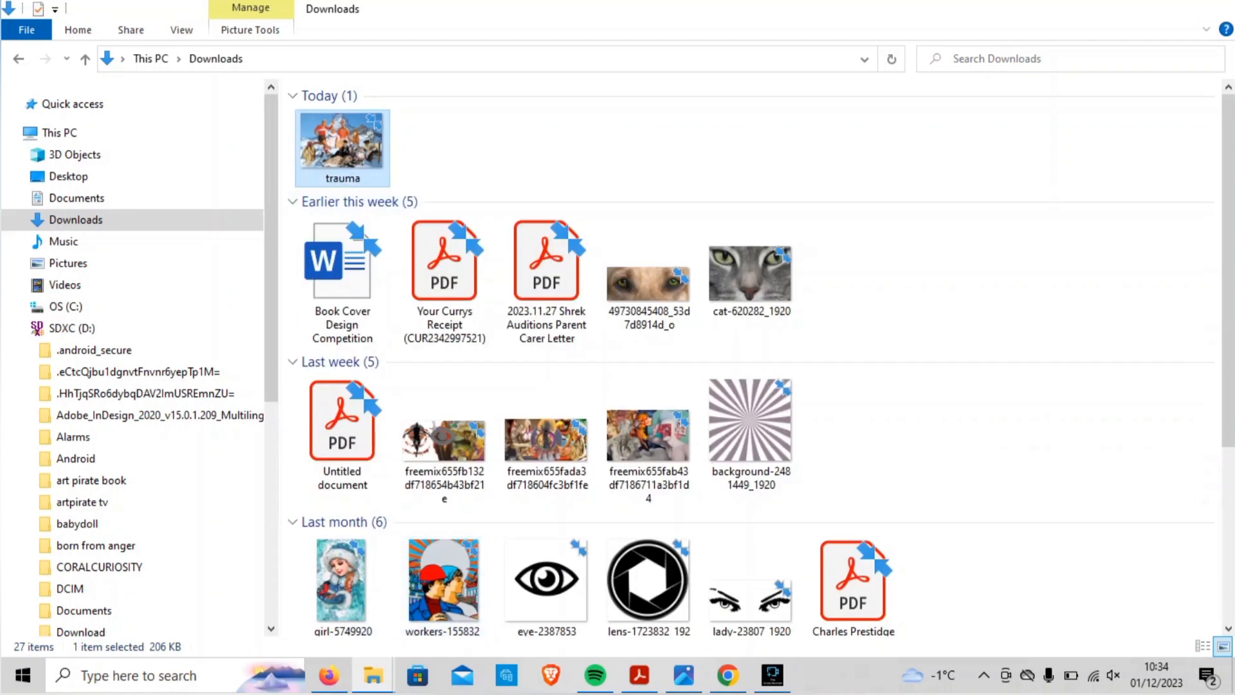
# Close the Downloads folder window and, back in Freemix in Firefox, open your own profile from the Trauma sharing page.
pyautogui.click(1214, 9)
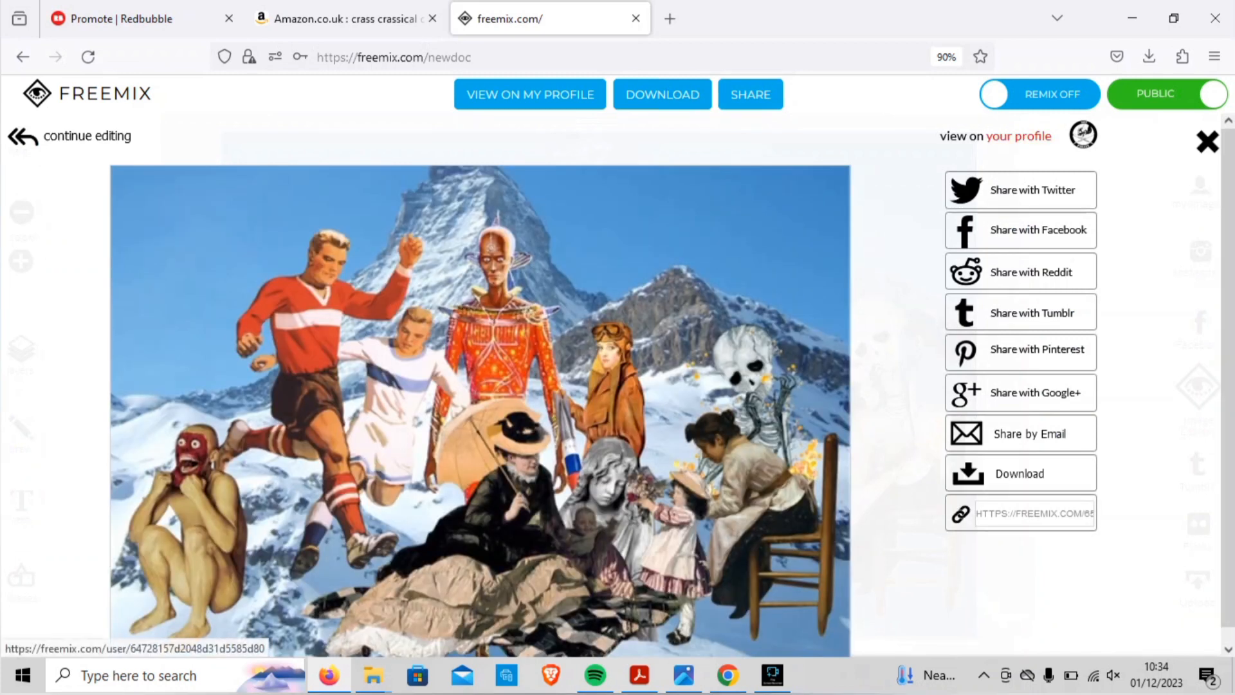
pyautogui.click(1019, 136)
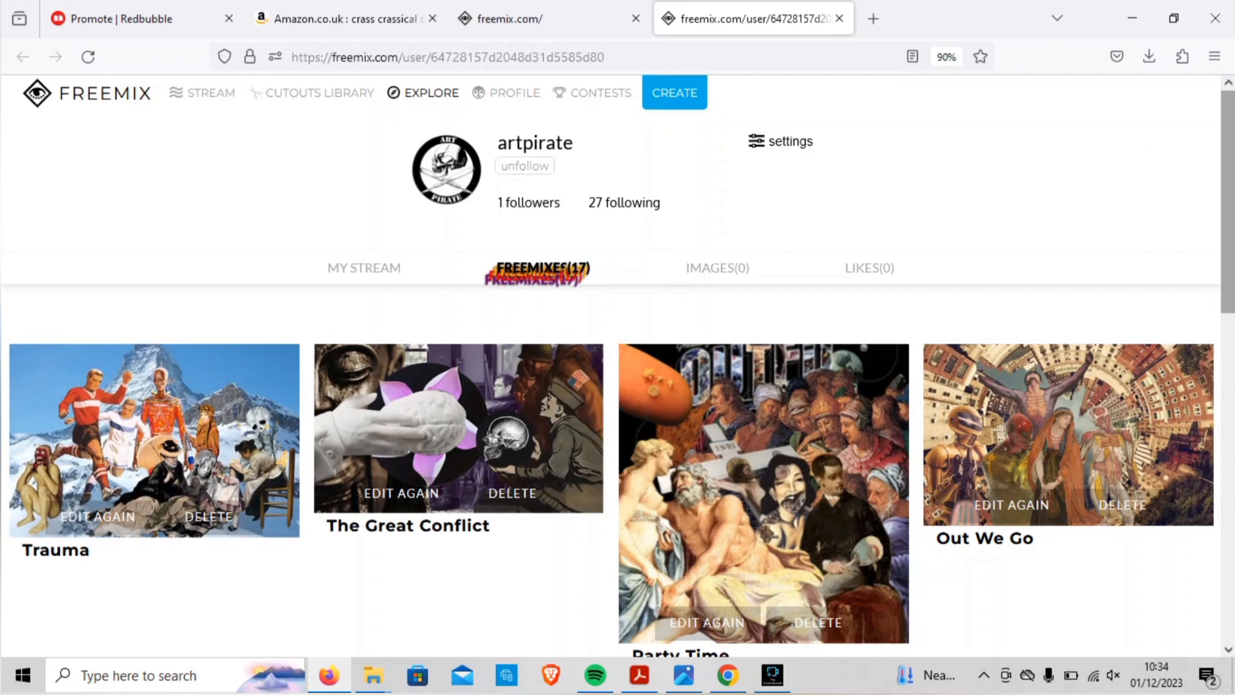
# Open the Out We Go collage from the profile for editing and make it public.
pyautogui.scroll(-5, 618, 373)
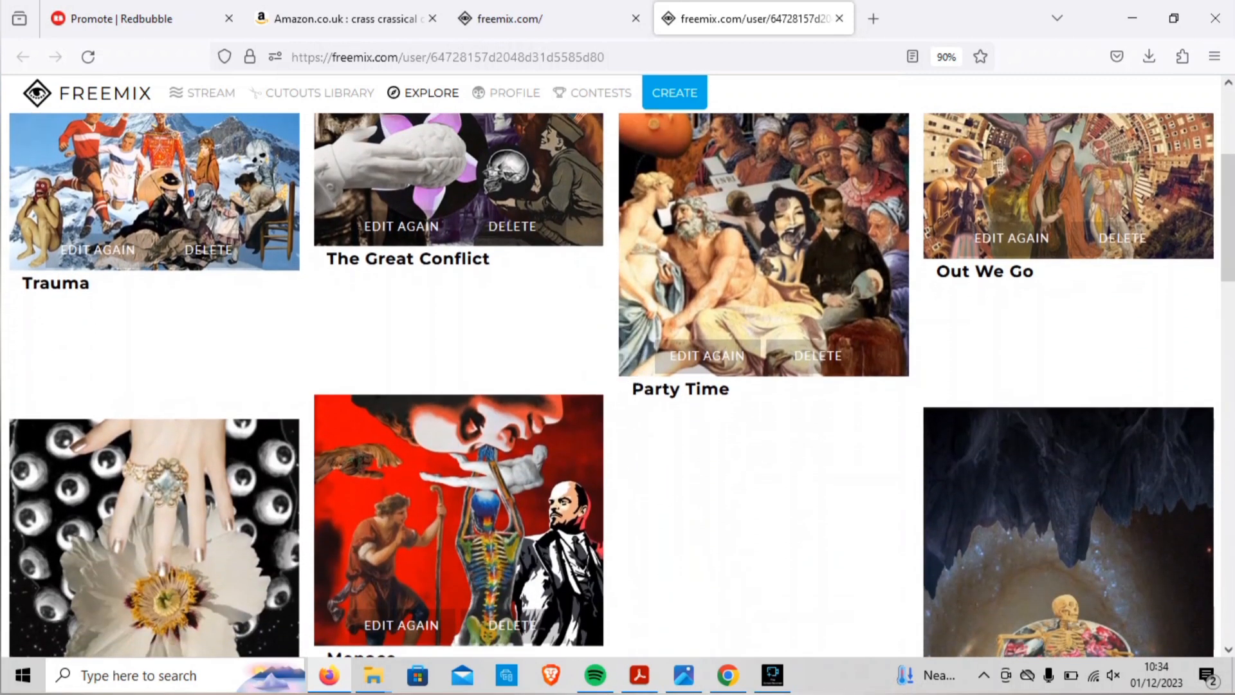
pyautogui.click(1029, 229)
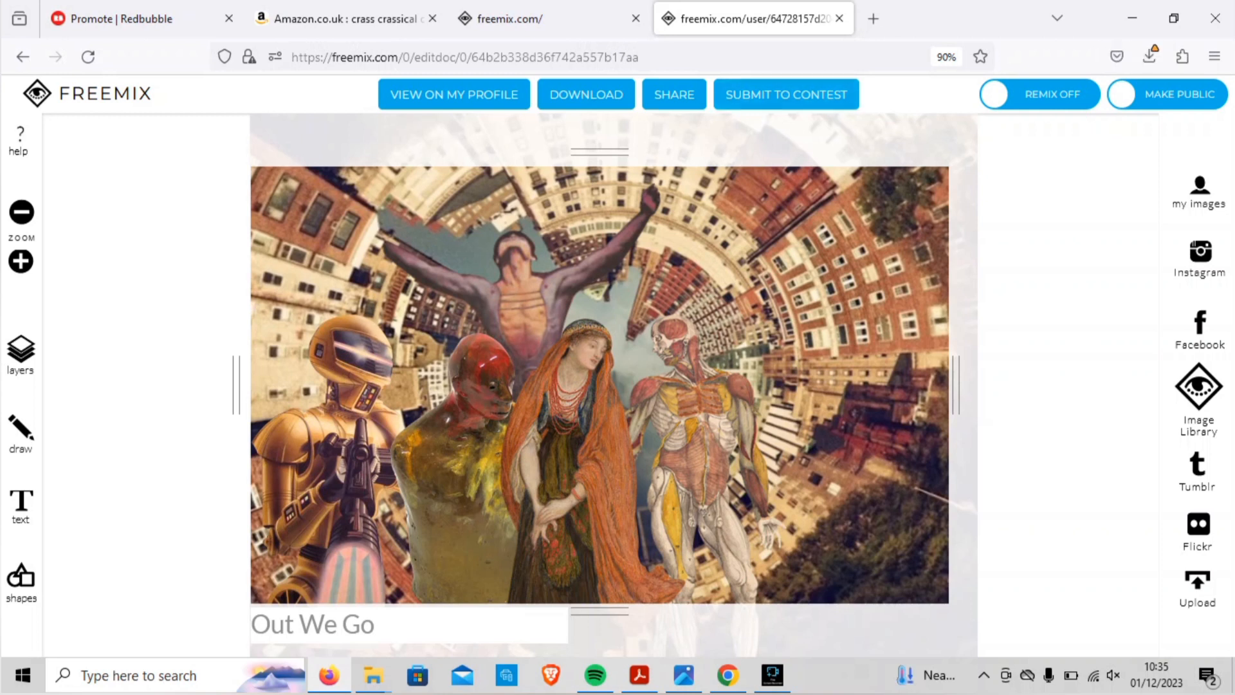
pyautogui.click(786, 94)
pyautogui.click(1168, 94)
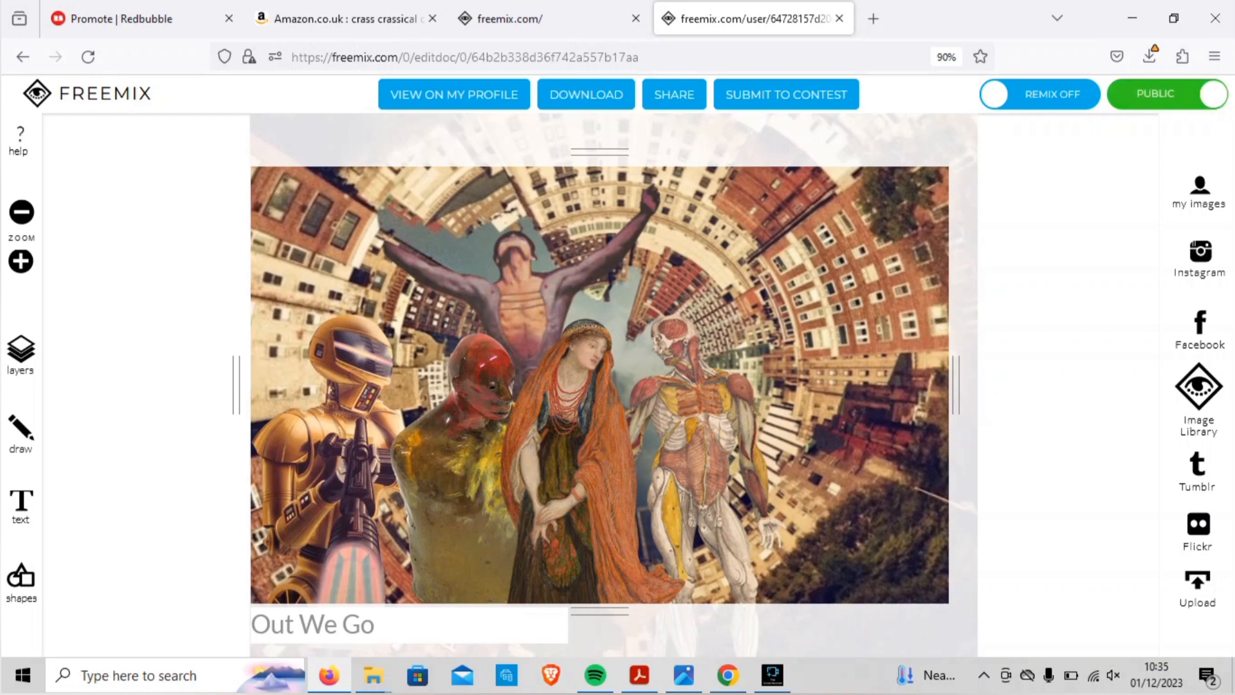
# Try to submit the Out We Go collage to a contest, and reopen it for editing from the profile.
pyautogui.click(787, 94)
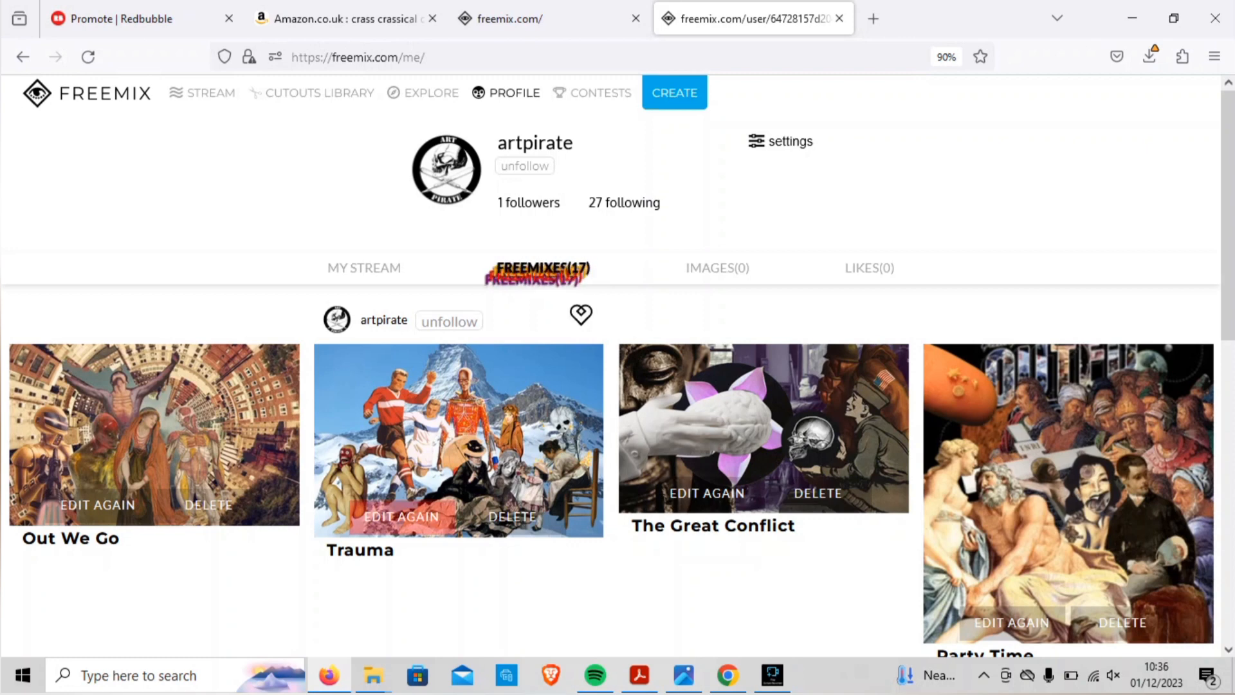
pyautogui.click(98, 504)
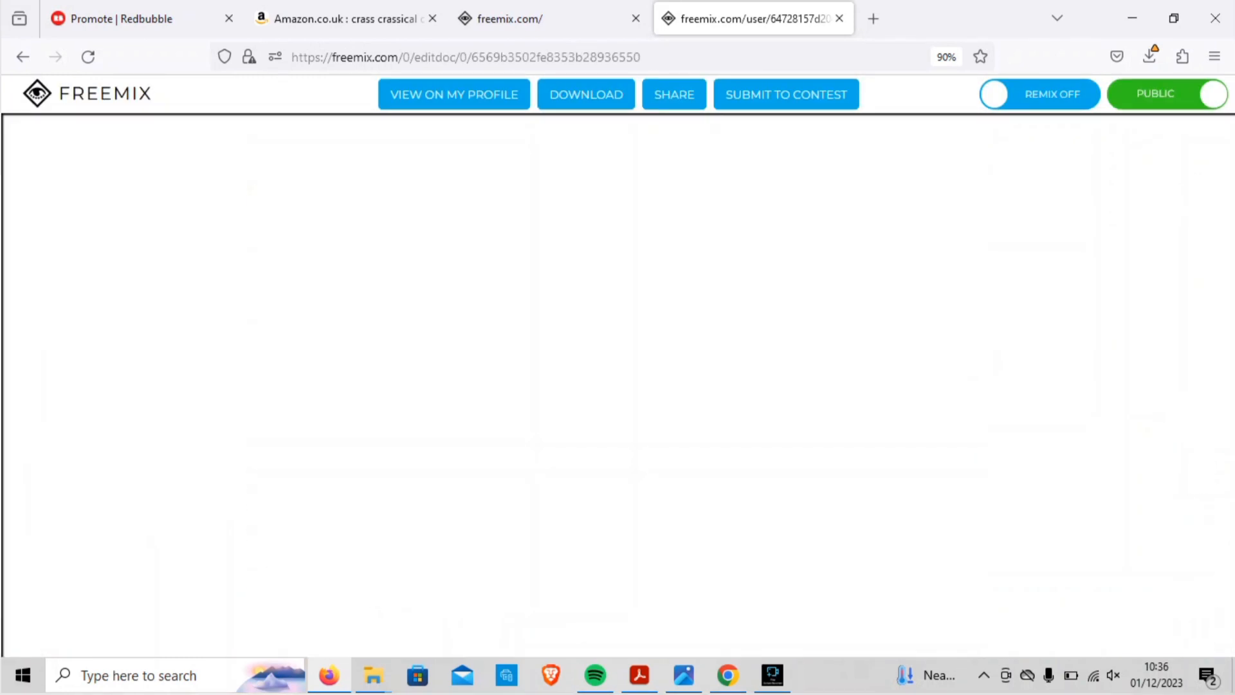